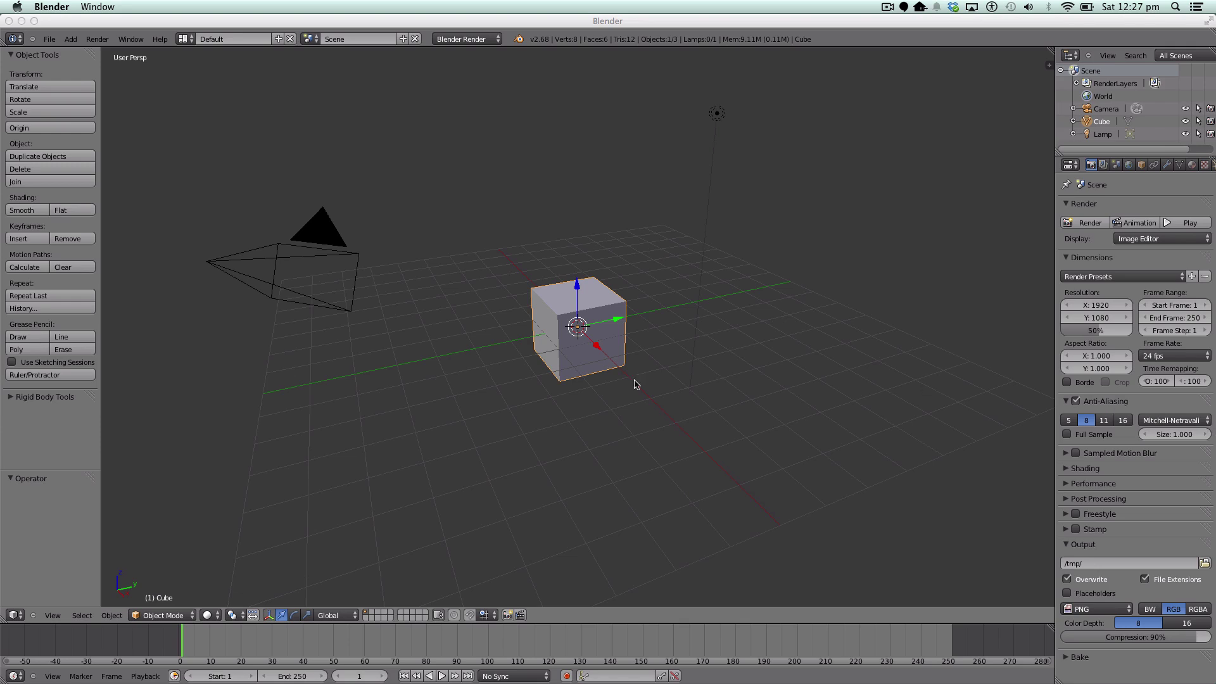
- Switch the scene's render engine to Cycles Render
scroll(388, 254, down, 3)
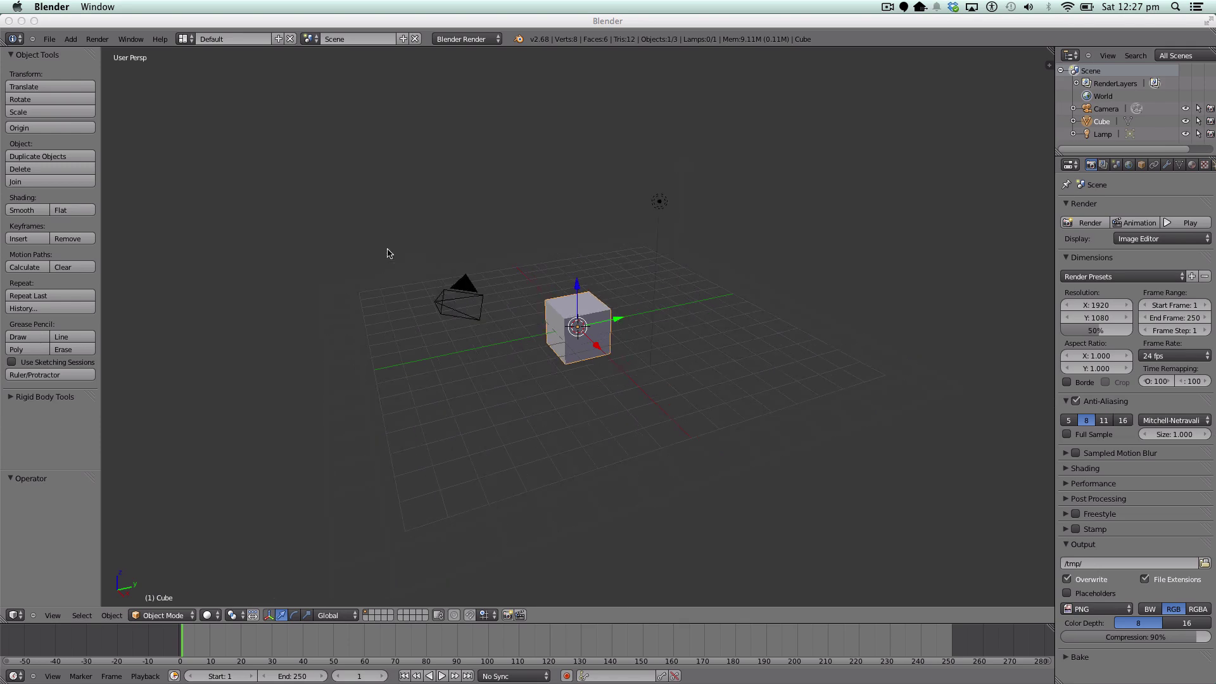
scroll(388, 253, down, 2)
scroll(388, 253, up, 2)
click(219, 19)
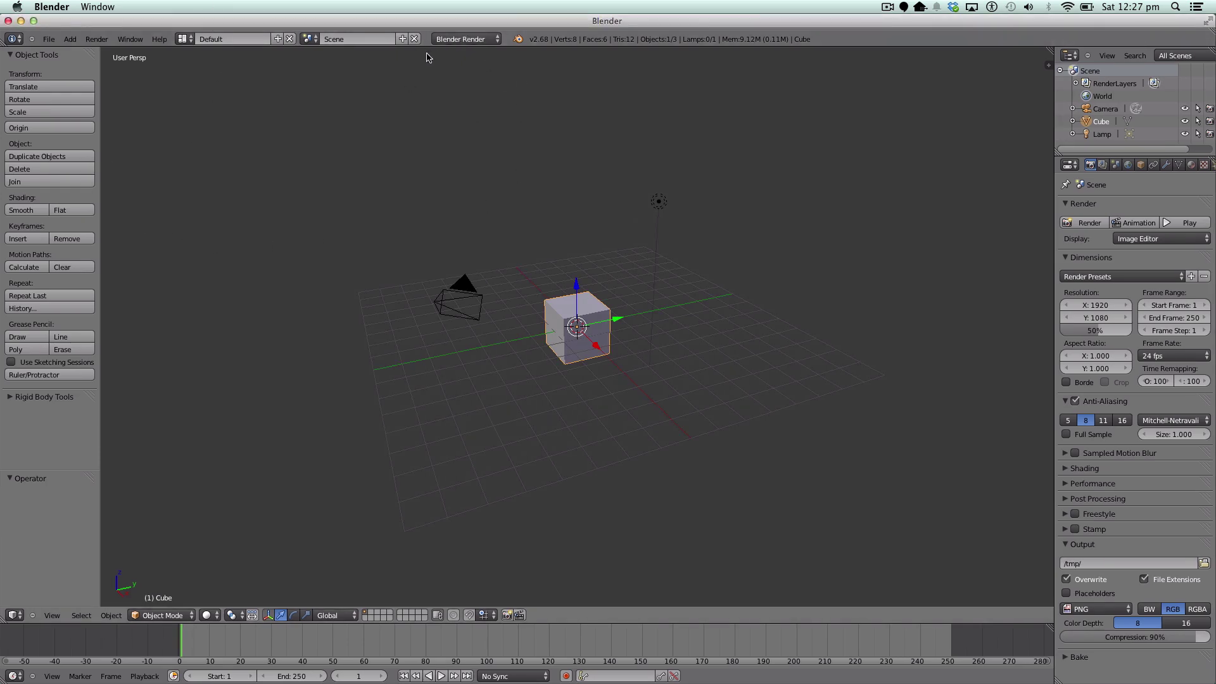
click(470, 40)
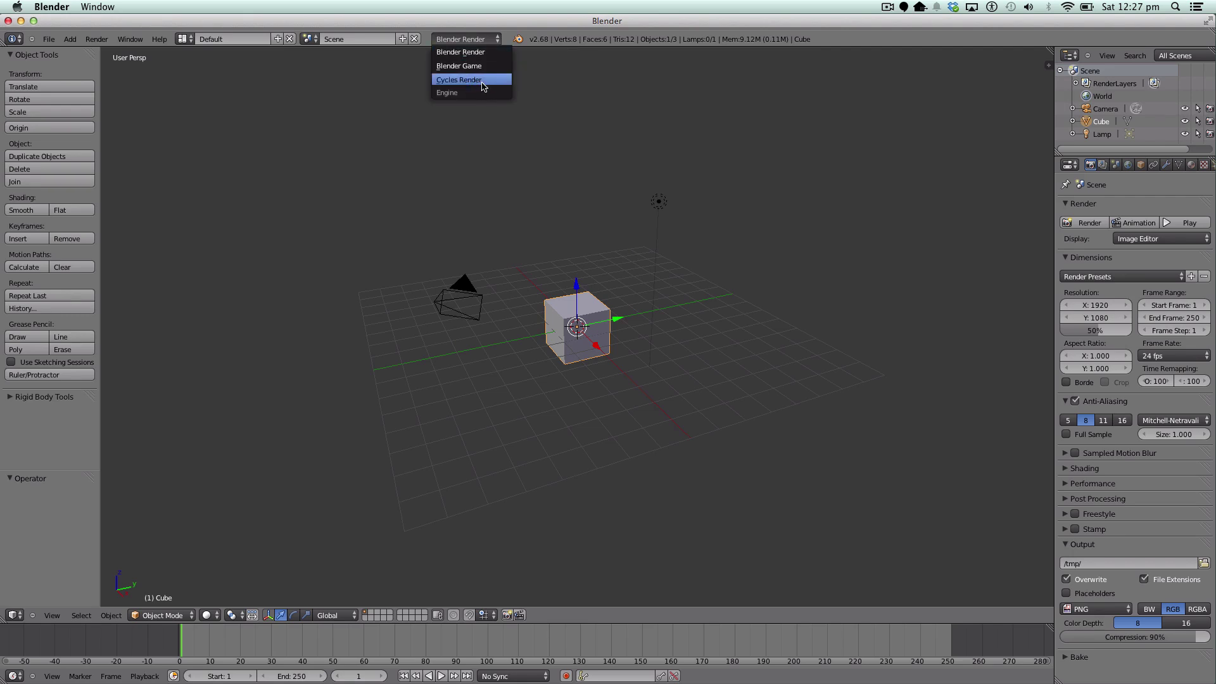
click(471, 80)
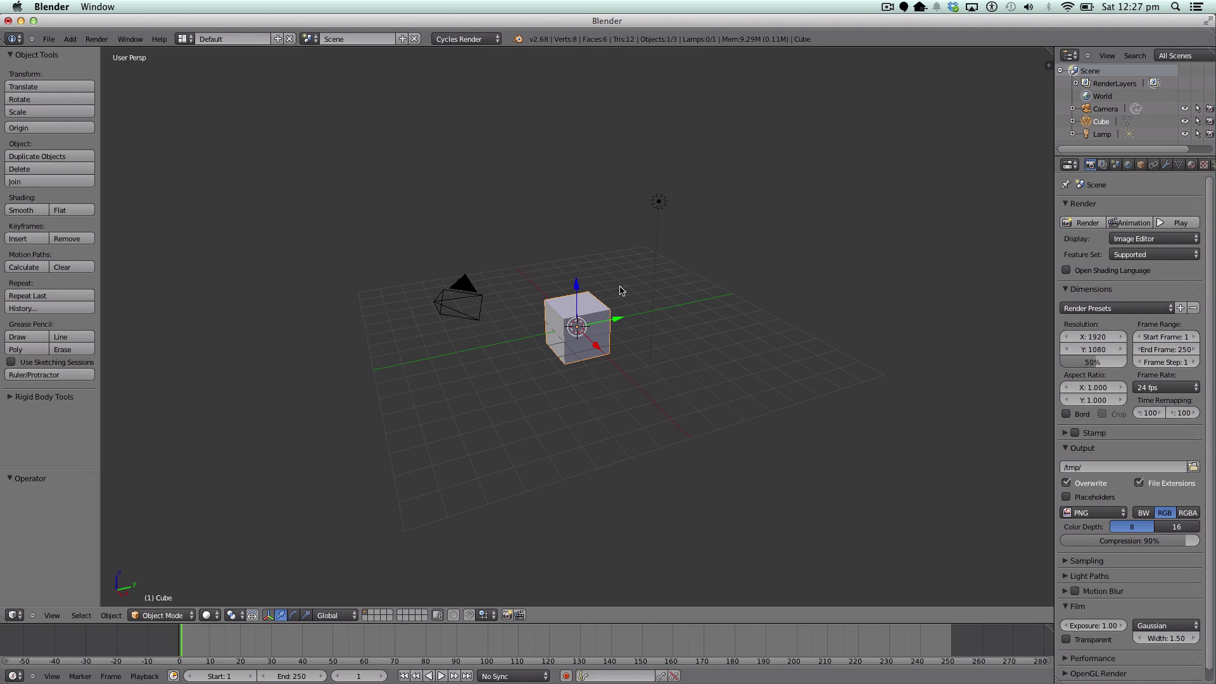
- Box-select the default camera, cube and lamp and delete them from the scene
key(b)
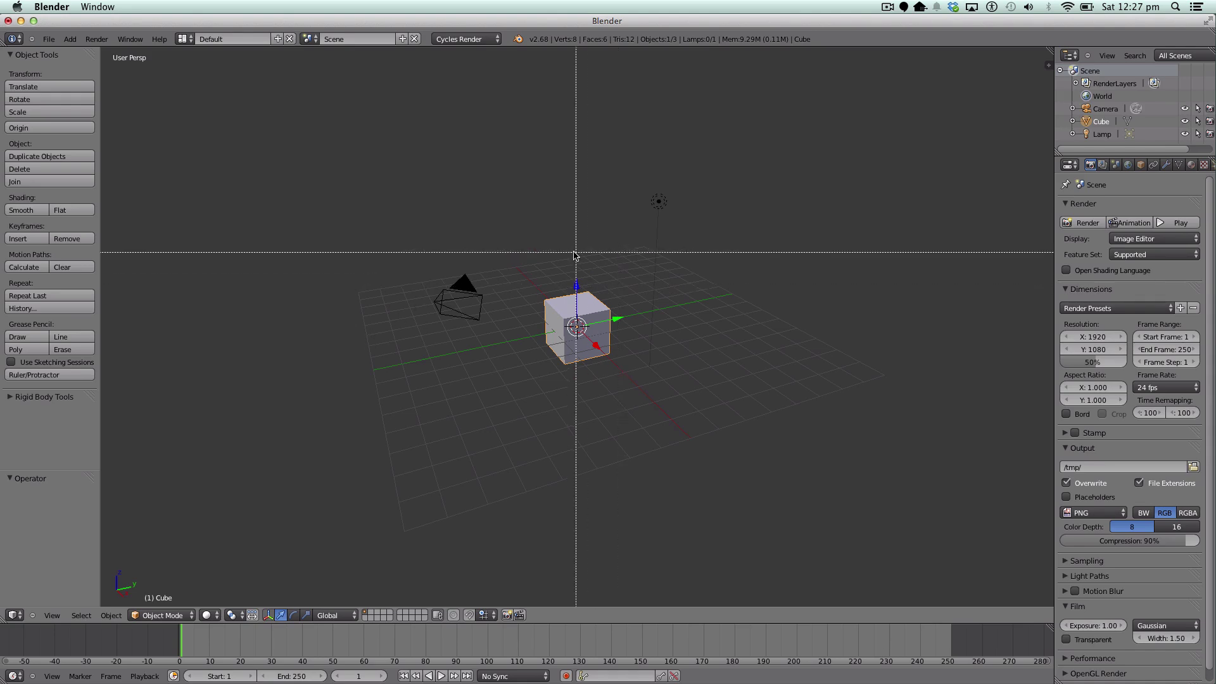
key(Escape)
key(b)
drag(345, 134, 866, 431)
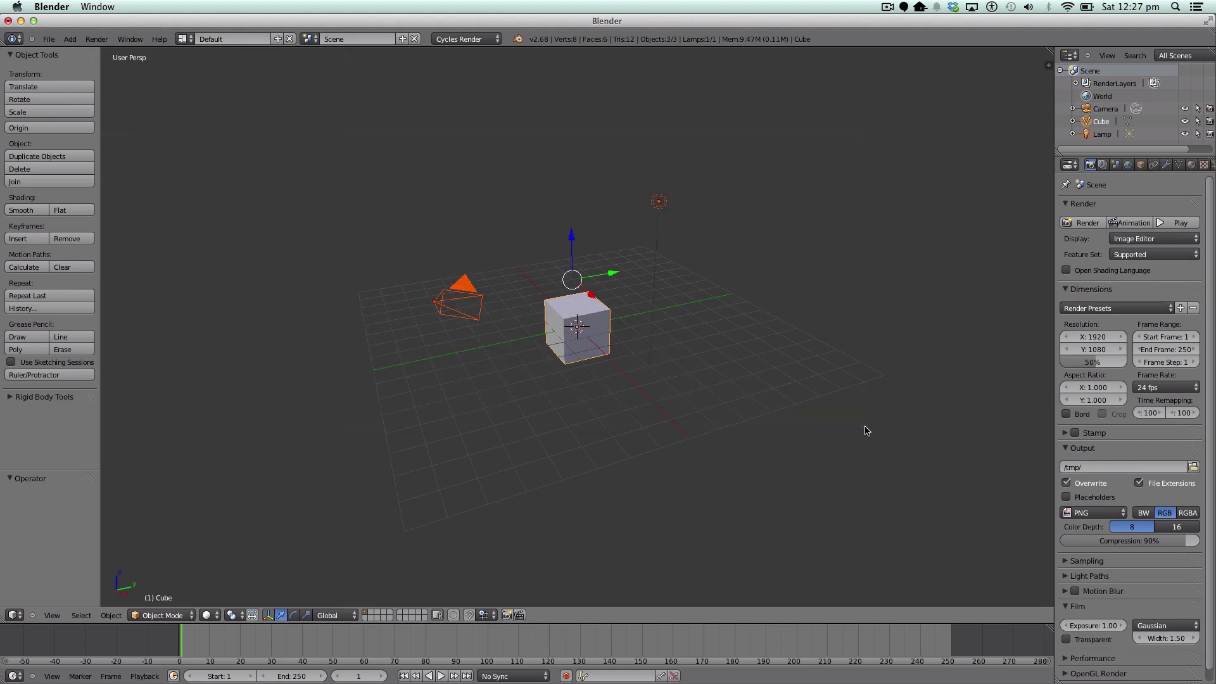
key(x)
click(865, 431)
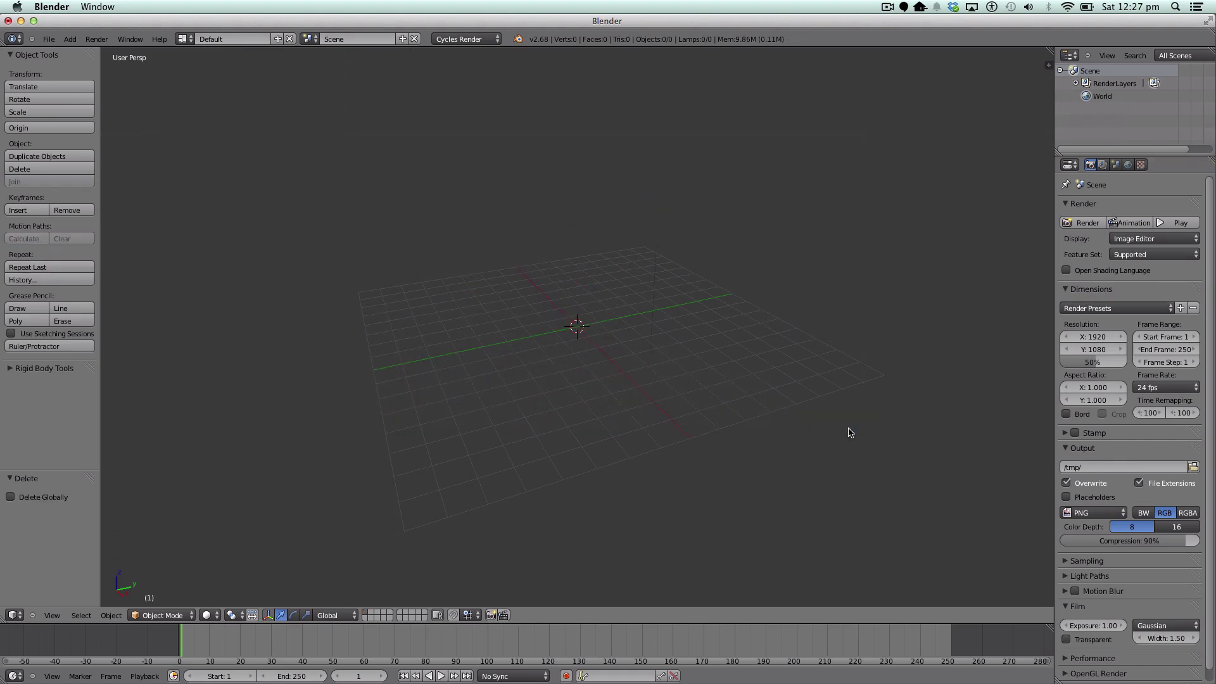
- Start the Screencast Keys display for the 3D view and hide its settings again
key(n)
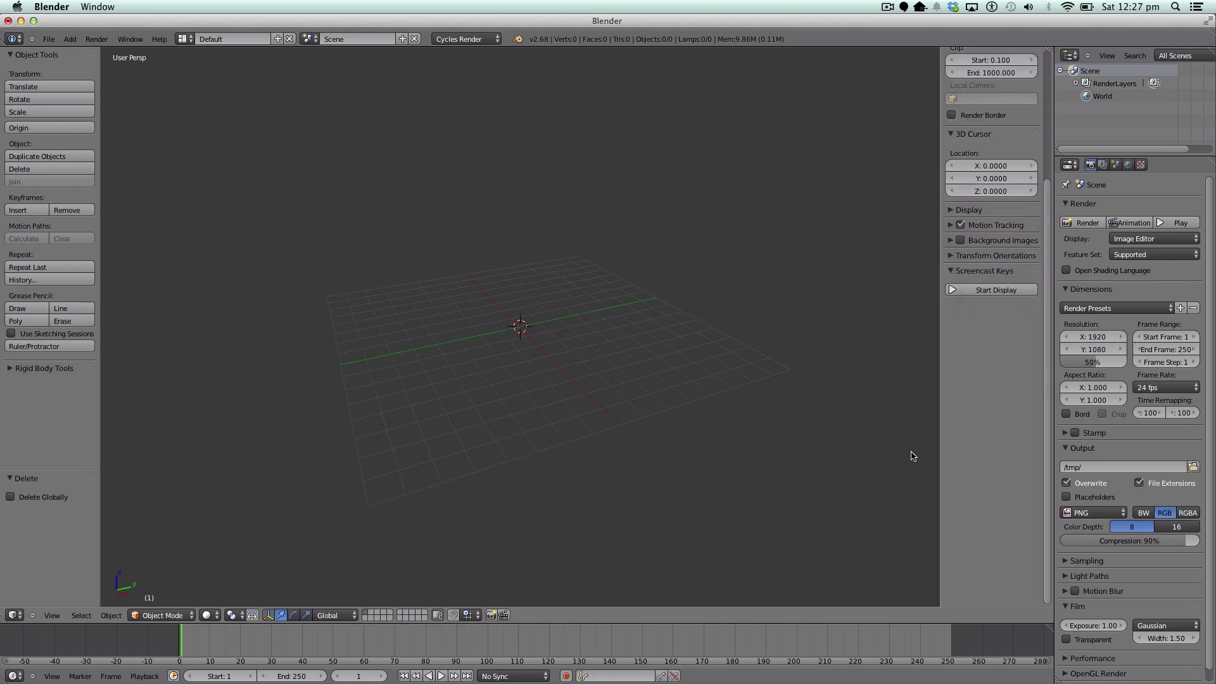
click(979, 290)
key(b)
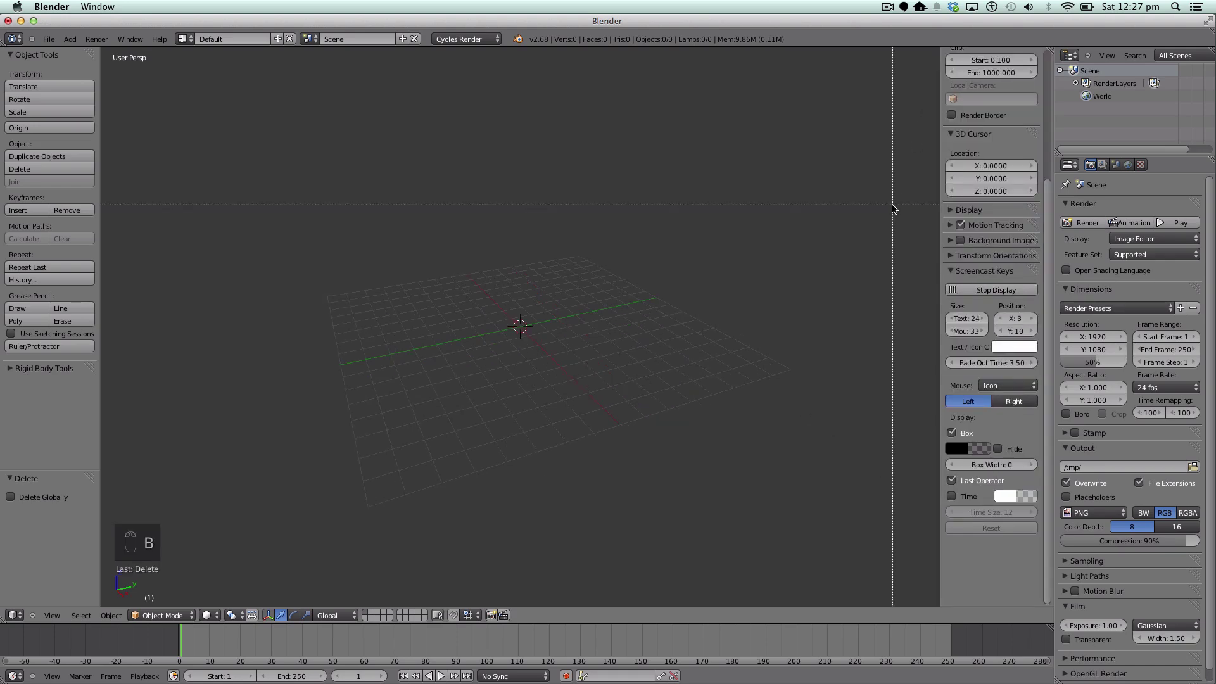
key(Escape)
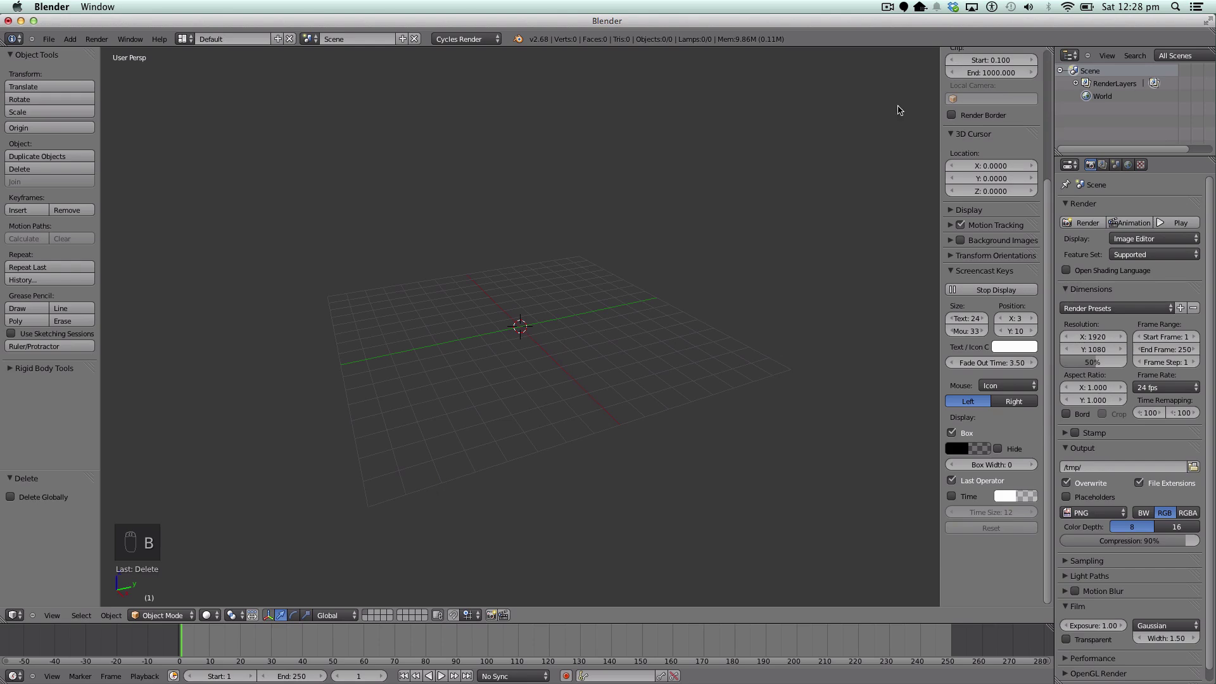
key(n)
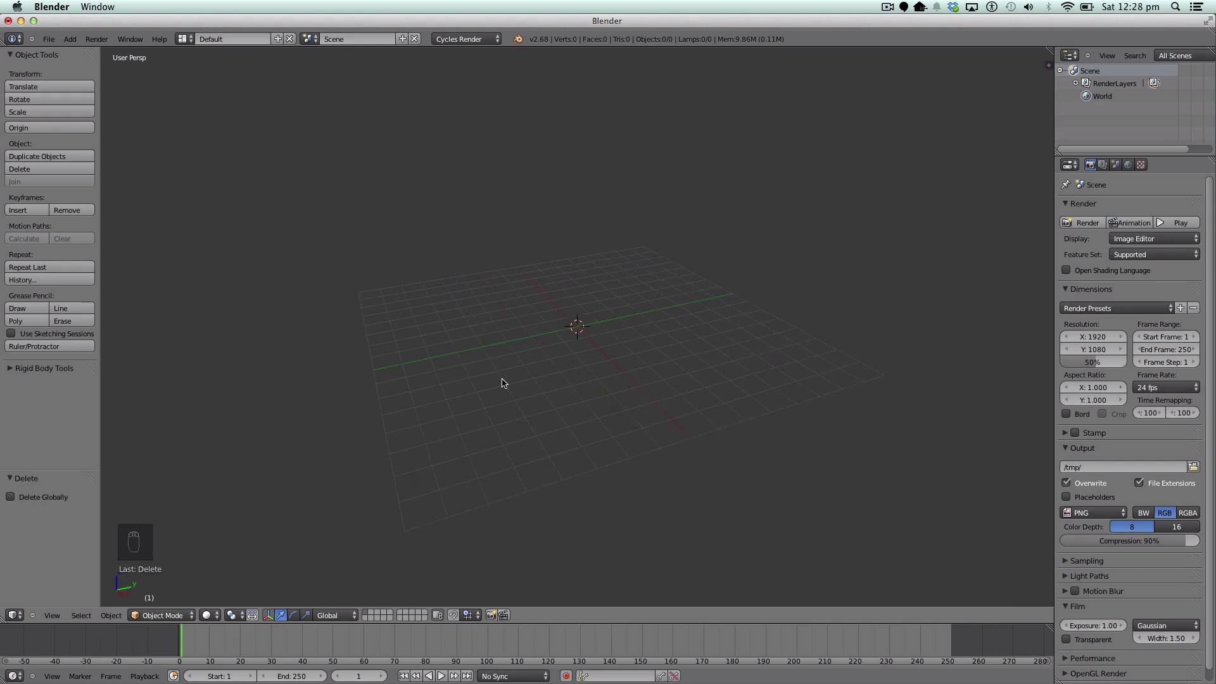
- Add a mesh plane at the scene's origin and scale it up by about 8.1
middle_drag(492, 442, 671, 452)
scroll(671, 452, up, 2)
click(69, 39)
mouse_move(88, 53)
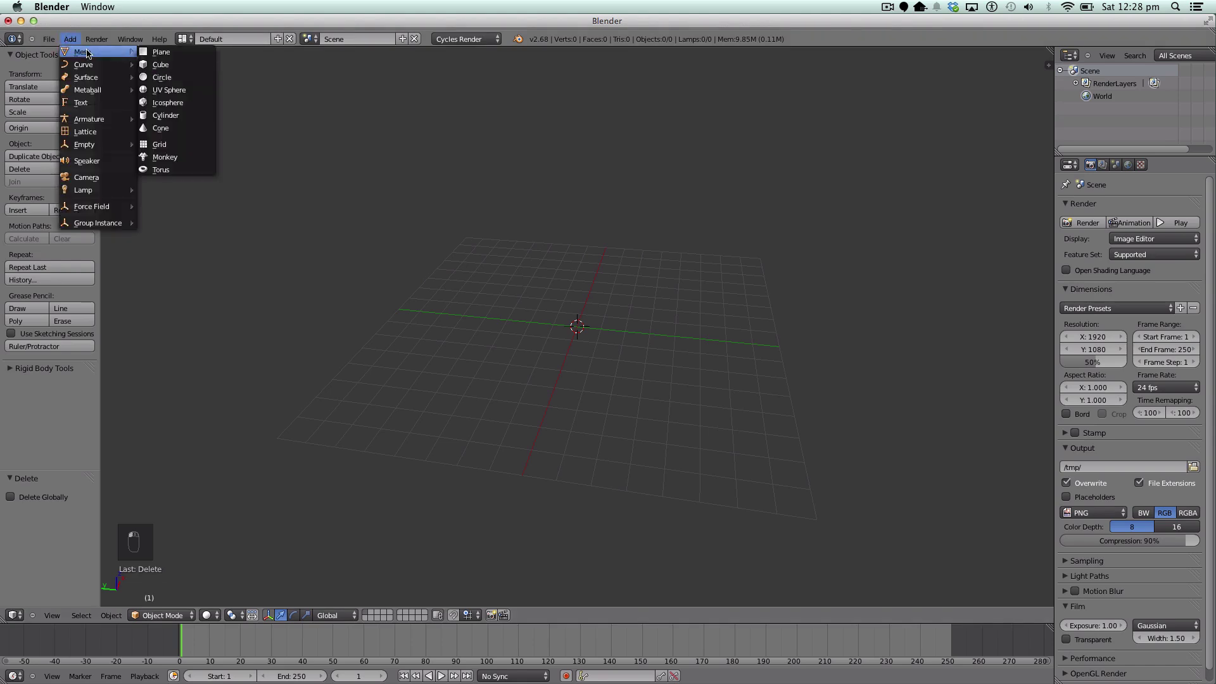
click(166, 52)
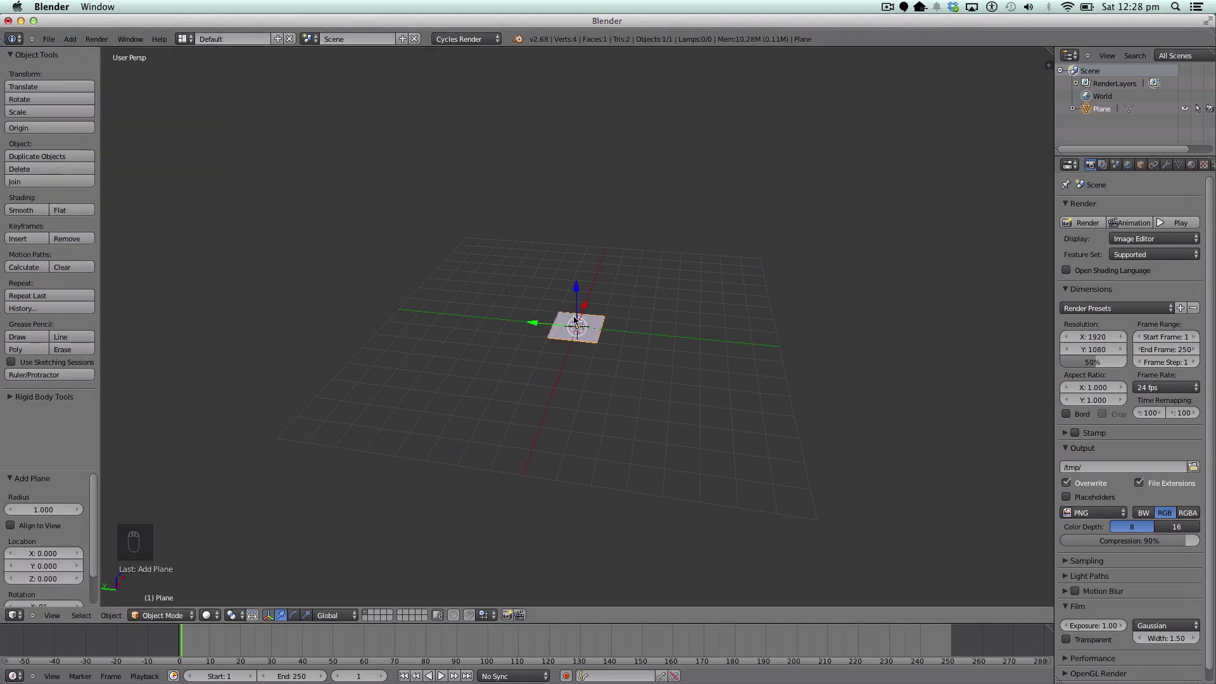
key(s)
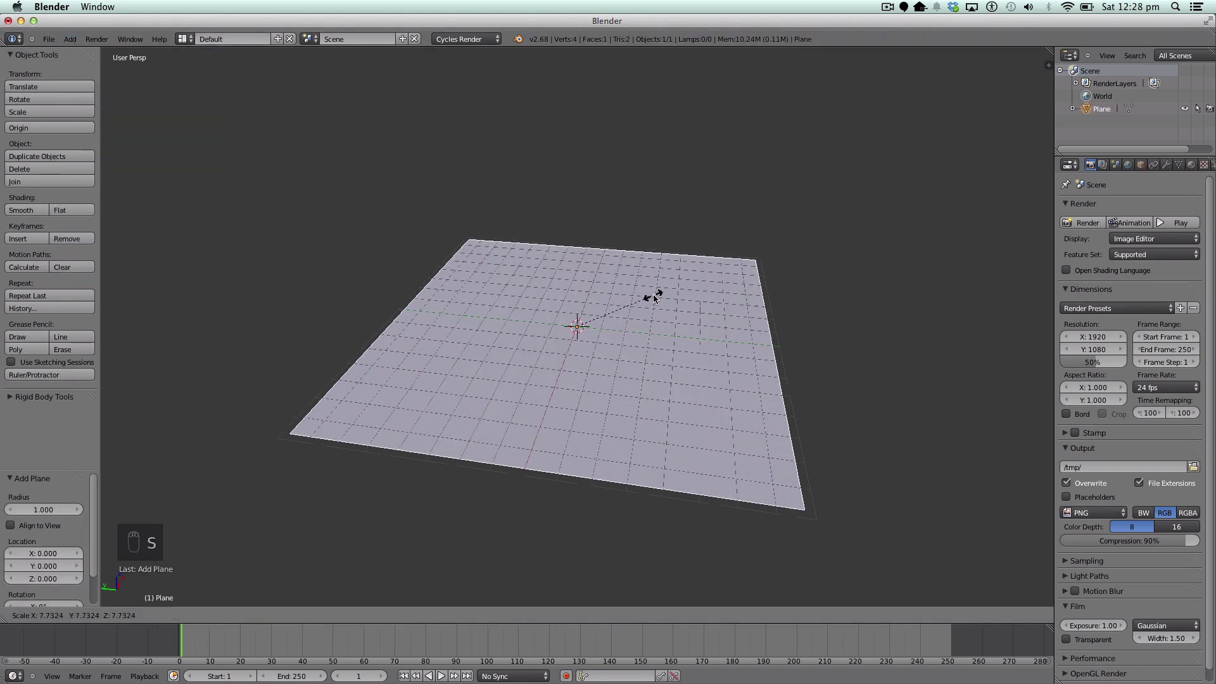
click(656, 297)
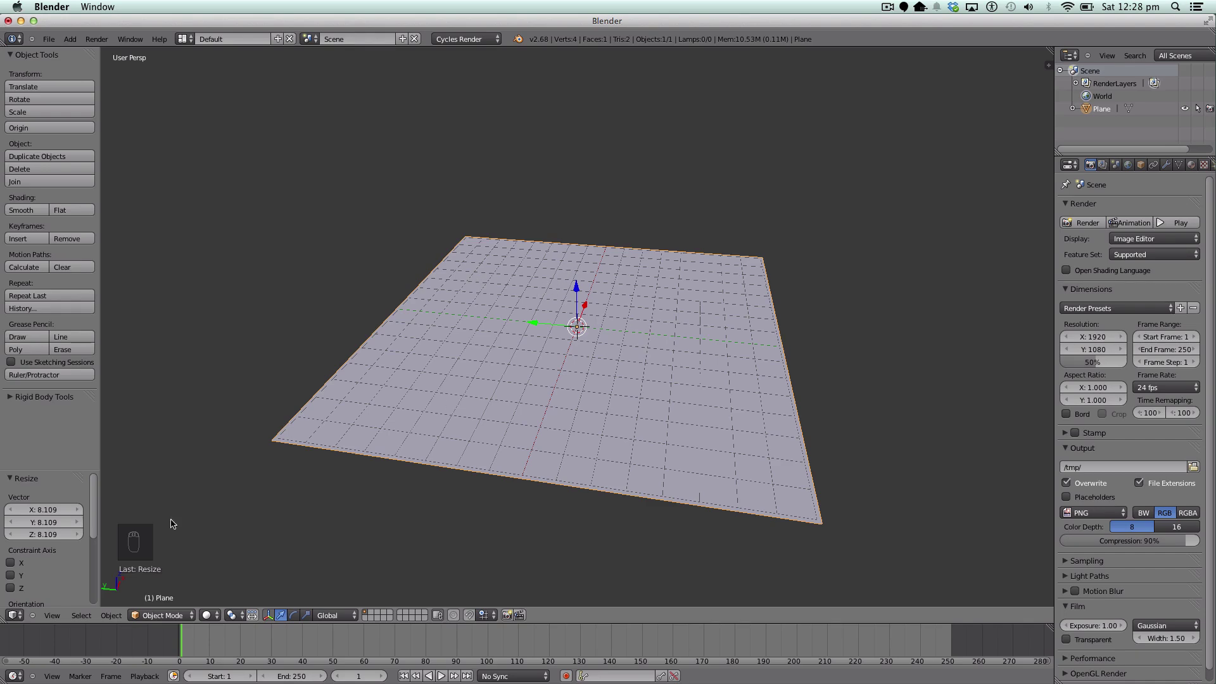
- Show the plane from the top in orthographic projection
click(52, 615)
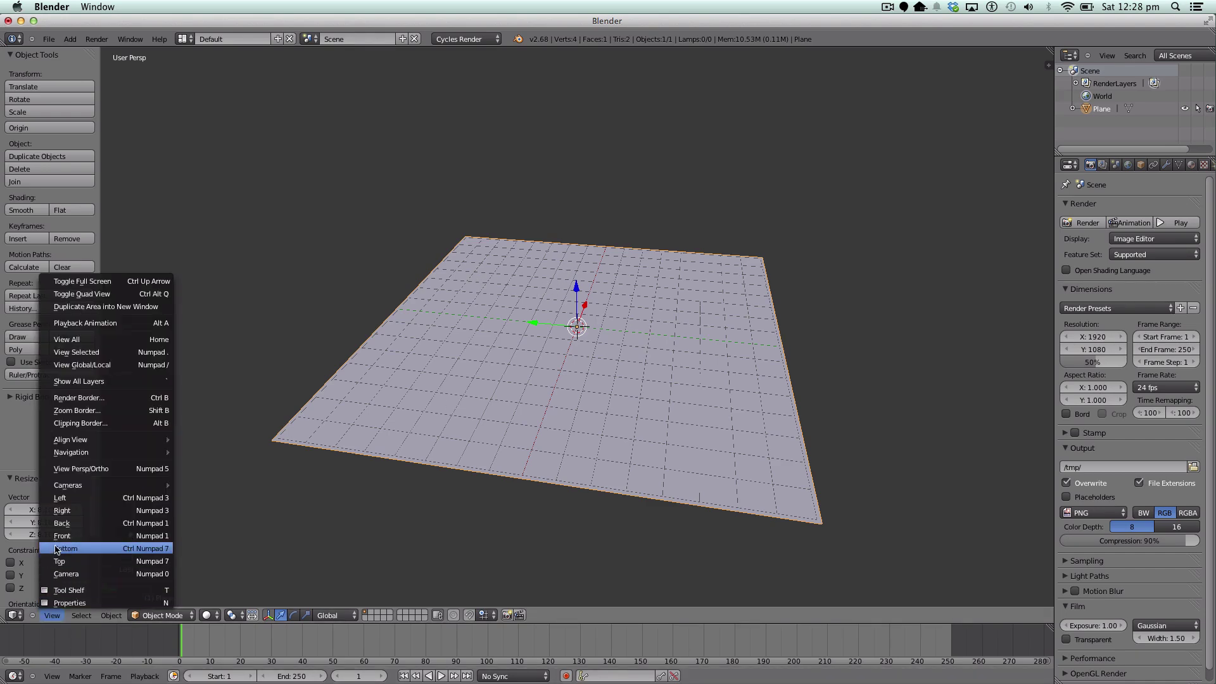
click(59, 561)
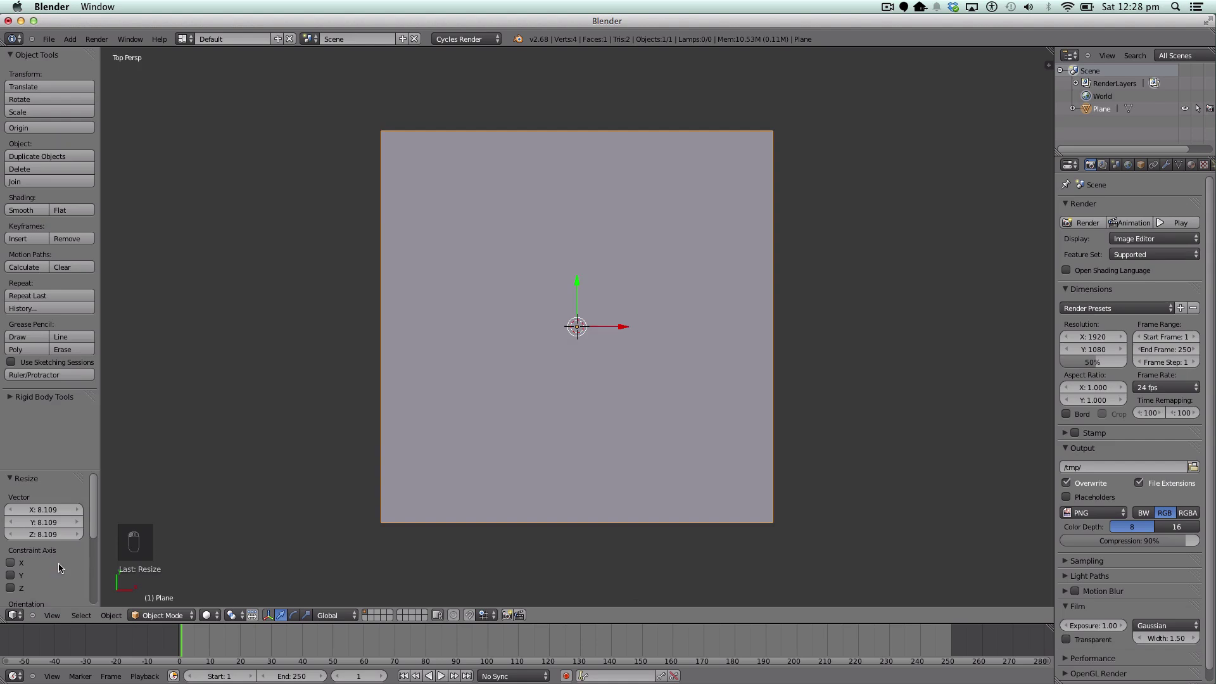
click(52, 617)
click(87, 470)
- Put the plane into Edit Mode
key(Tab)
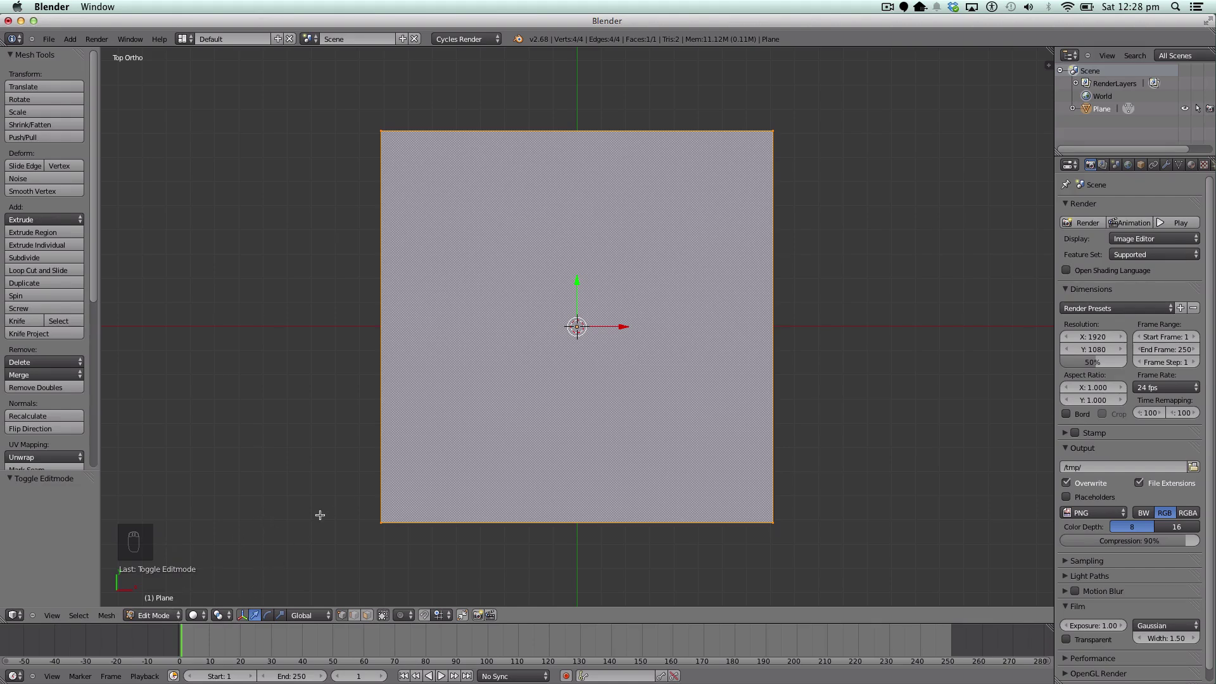
key(Tab)
key(Tab)
key(Tab)
key(Tab)
key(Tab)
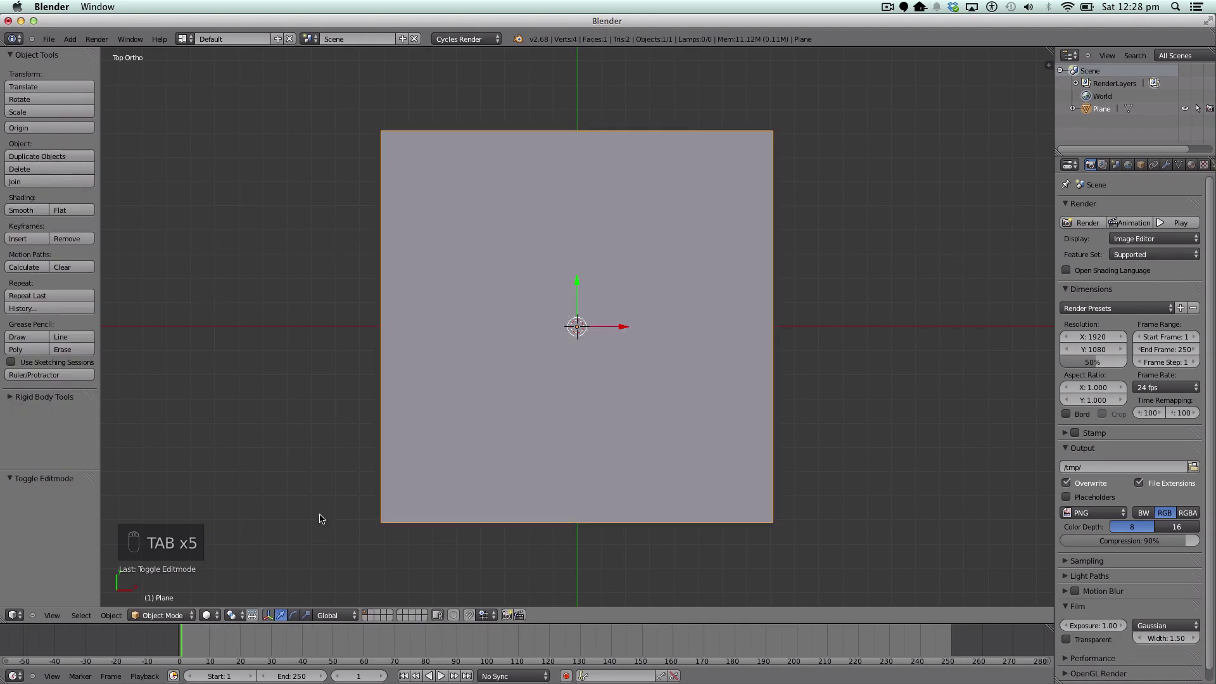
key(Tab)
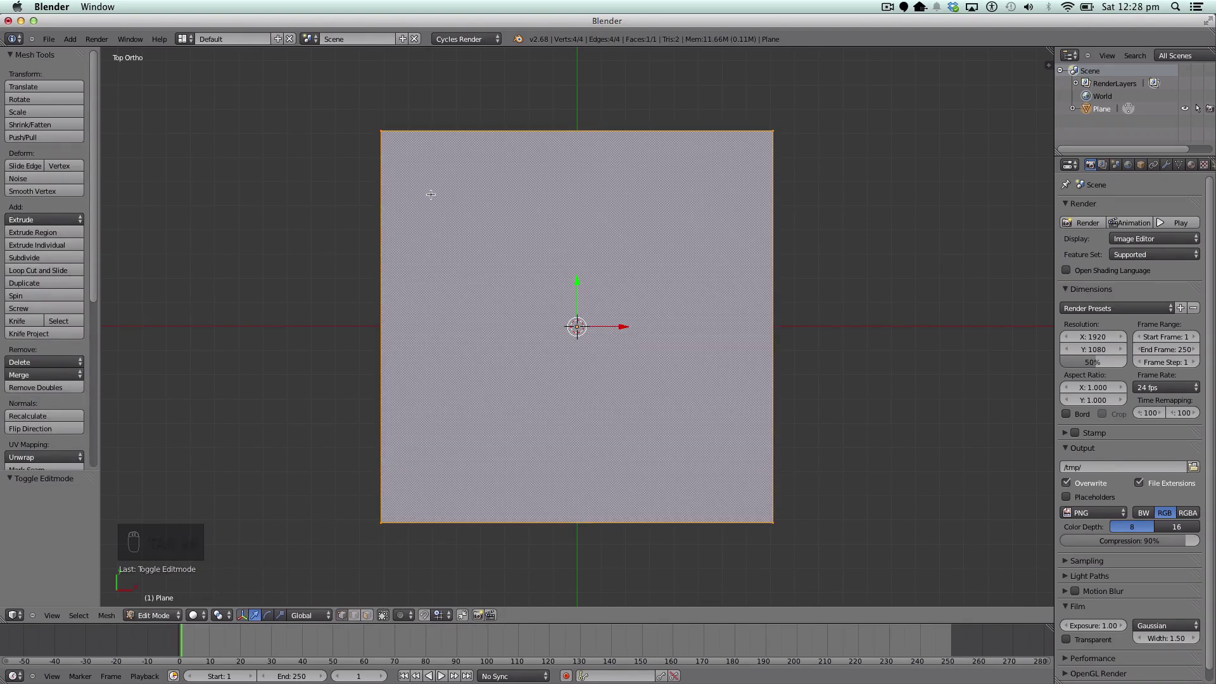
- Try the wireframe display of the plane and return to solid shading
key(z)
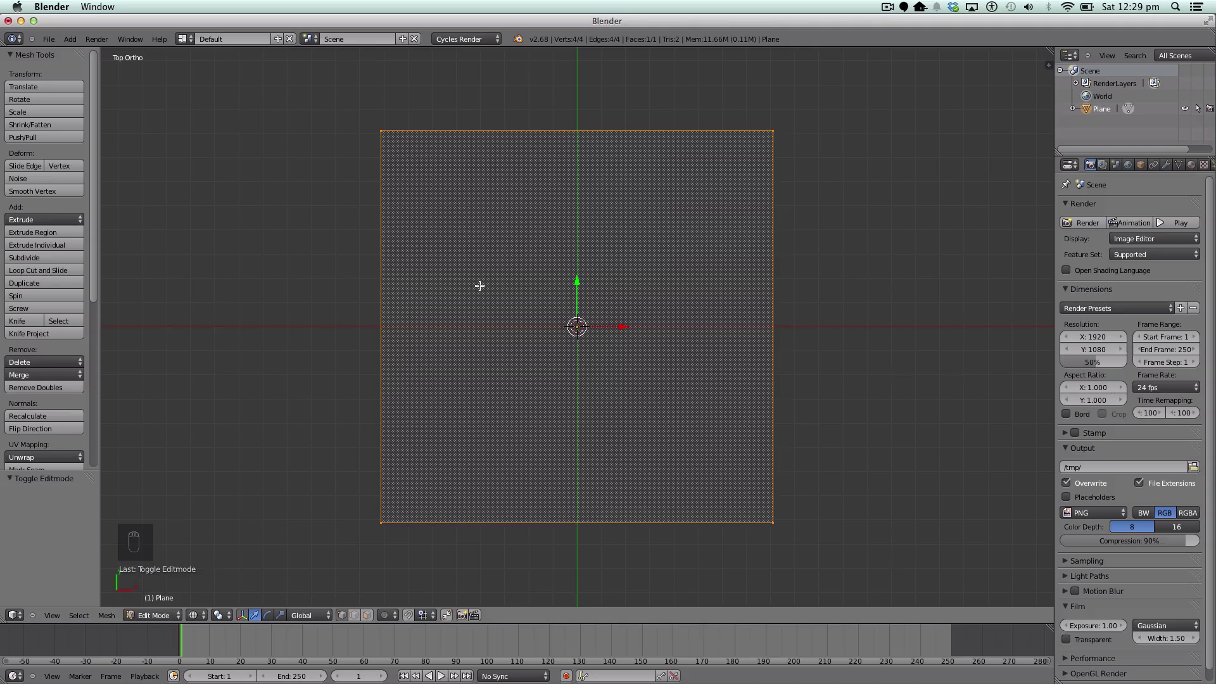
key(z)
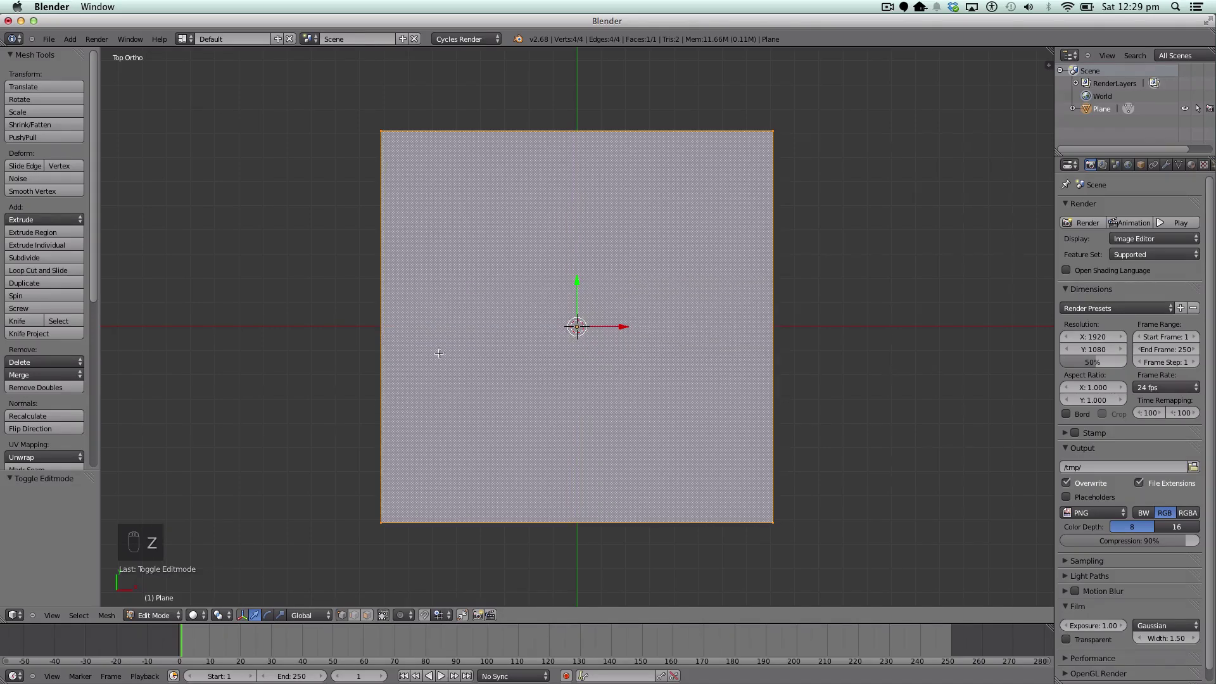
click(194, 616)
- Subdivide the whole plane four times, with one cut each, into a 16 by 16 grid of faces
key(w)
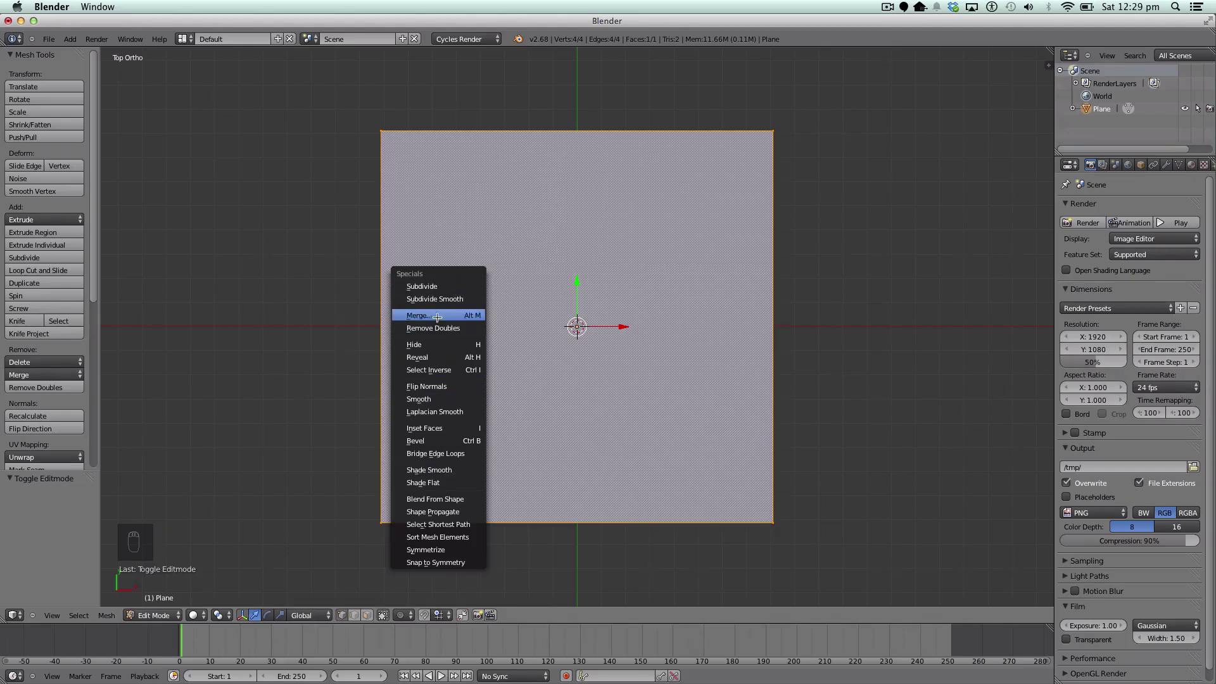
click(435, 287)
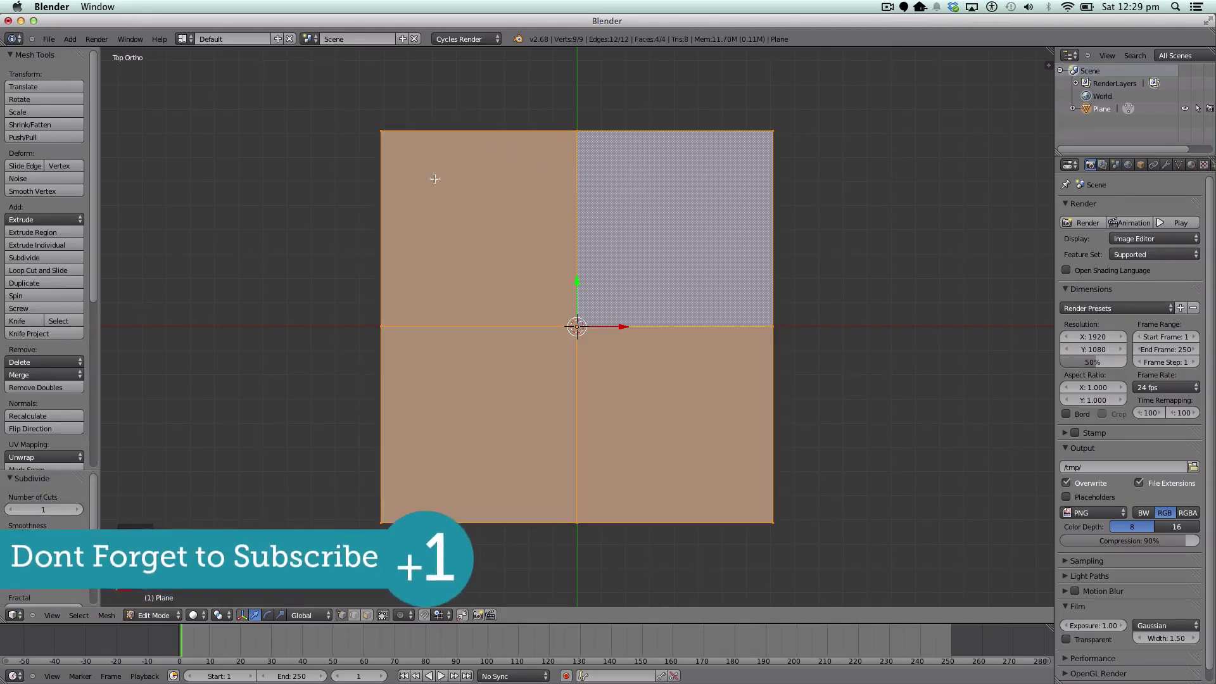
key(w)
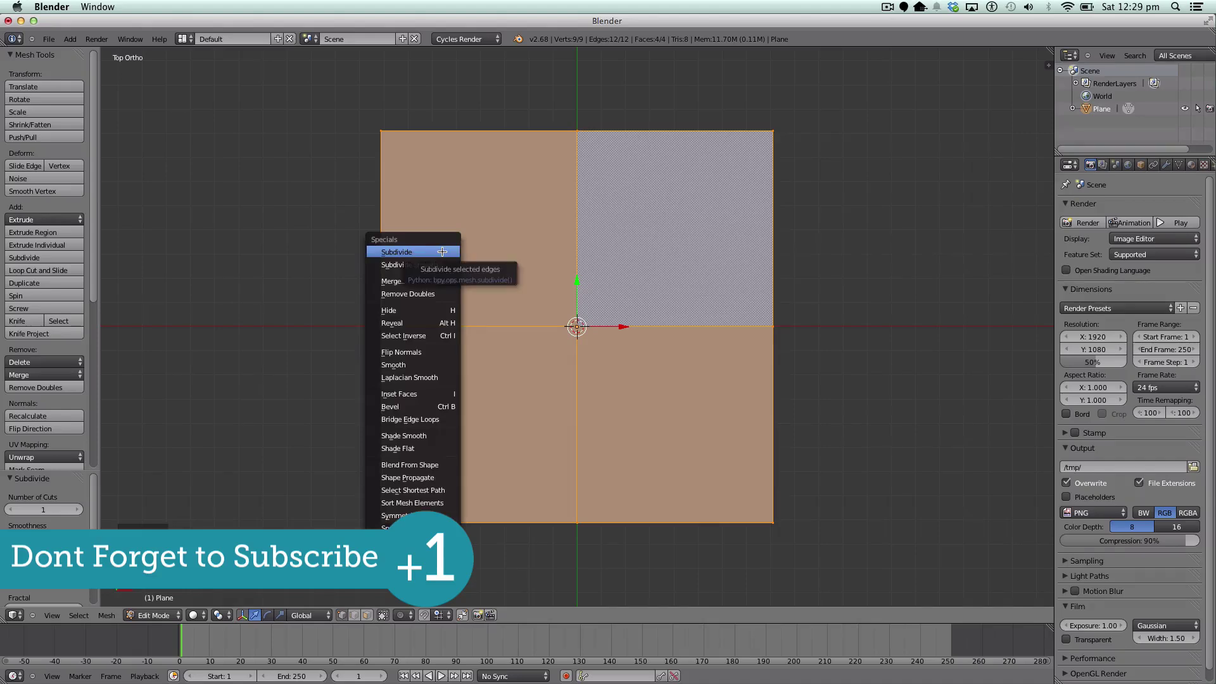
click(442, 251)
key(w)
click(442, 251)
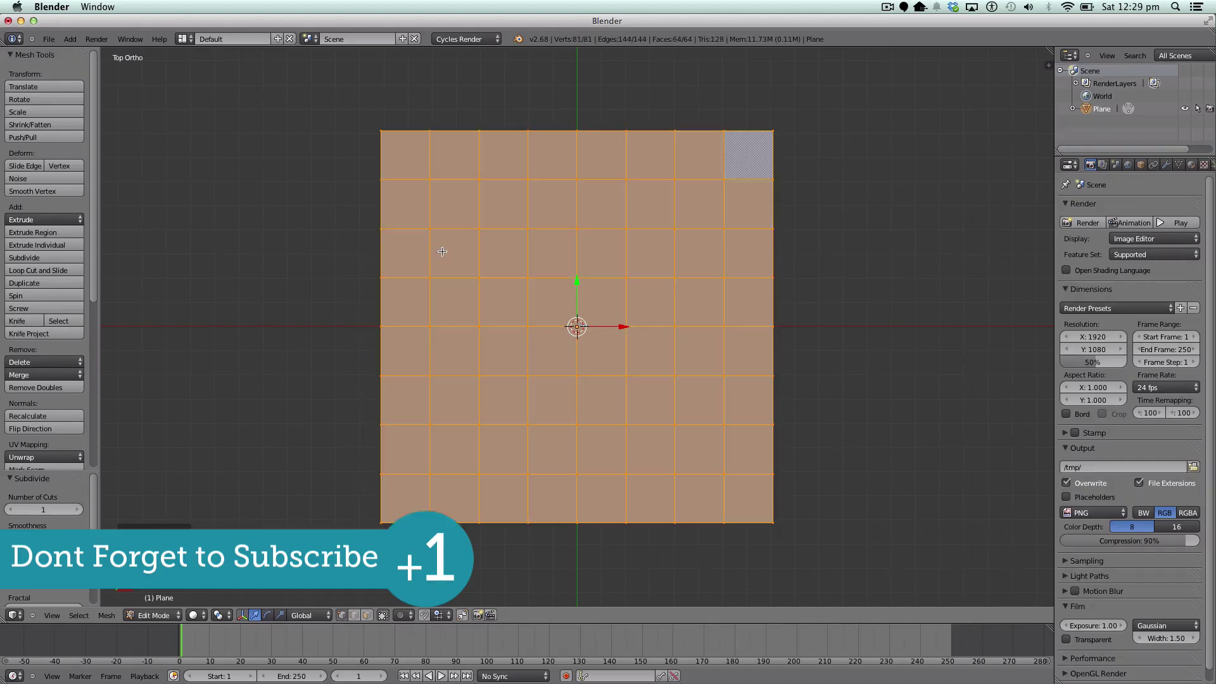
key(w)
click(442, 251)
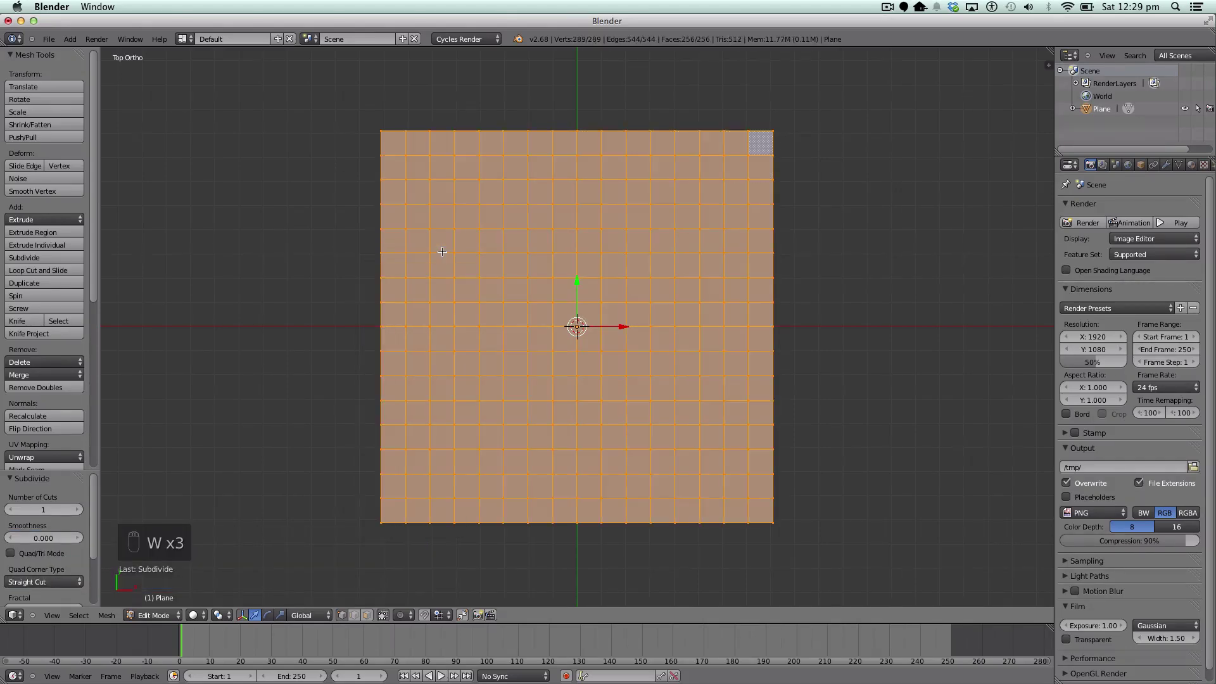
- Deselect the whole mesh and select the single vertex three columns left of and two rows above the plane's center
key(a)
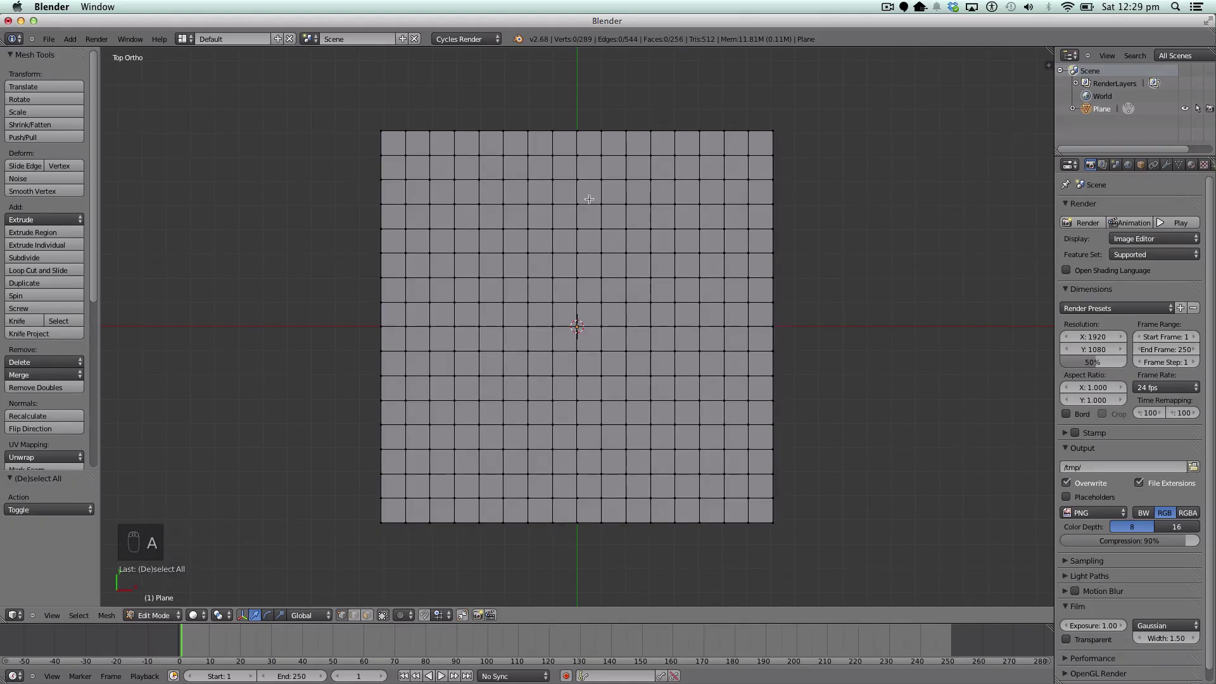
key(Tab)
key(Tab)
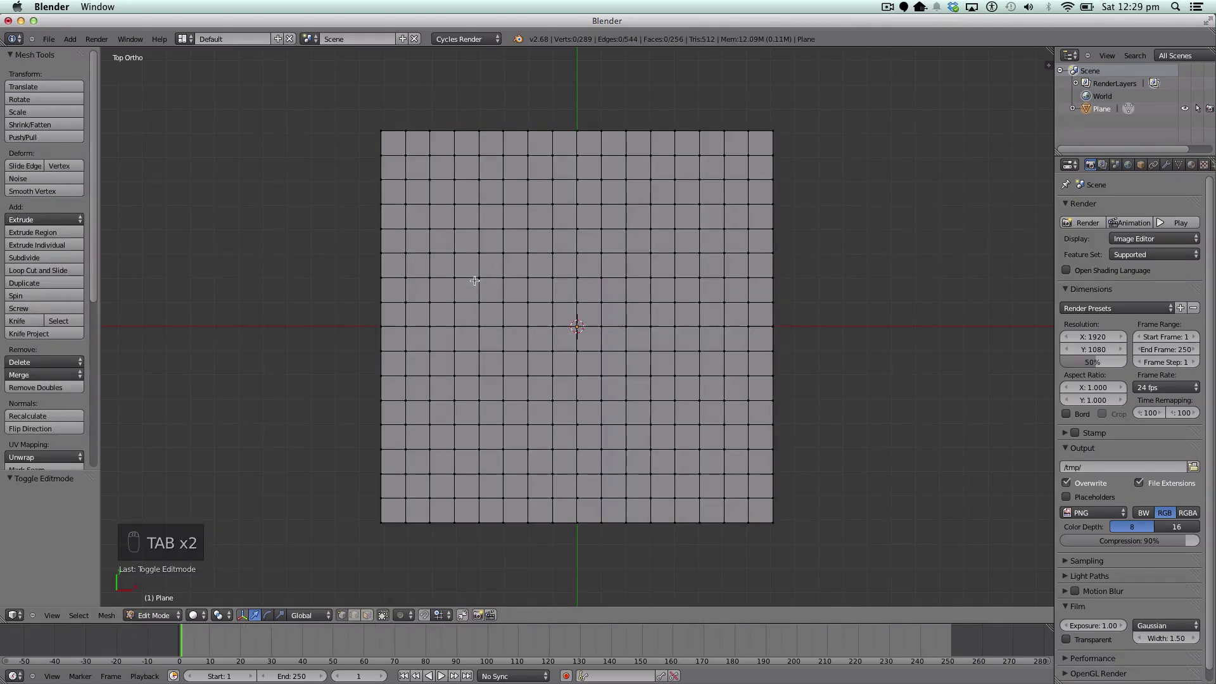
right_click(476, 278)
right_click(627, 226)
right_click(479, 206)
right_click(454, 252)
right_click(430, 229)
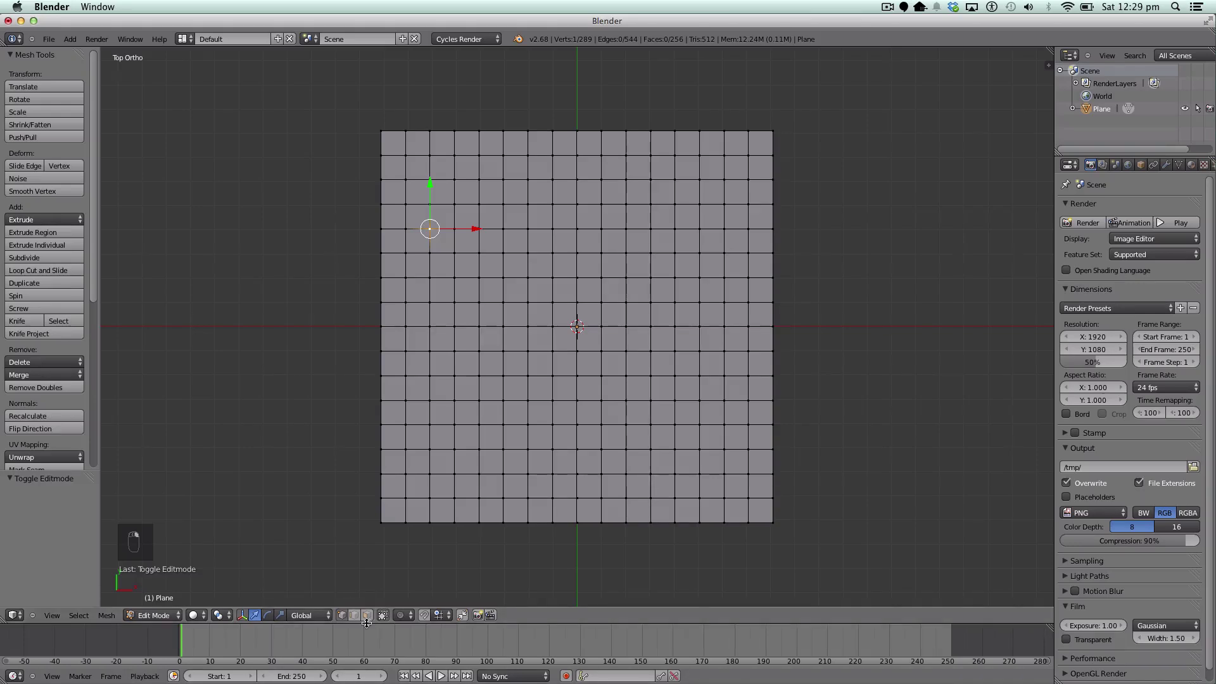
right_click(503, 278)
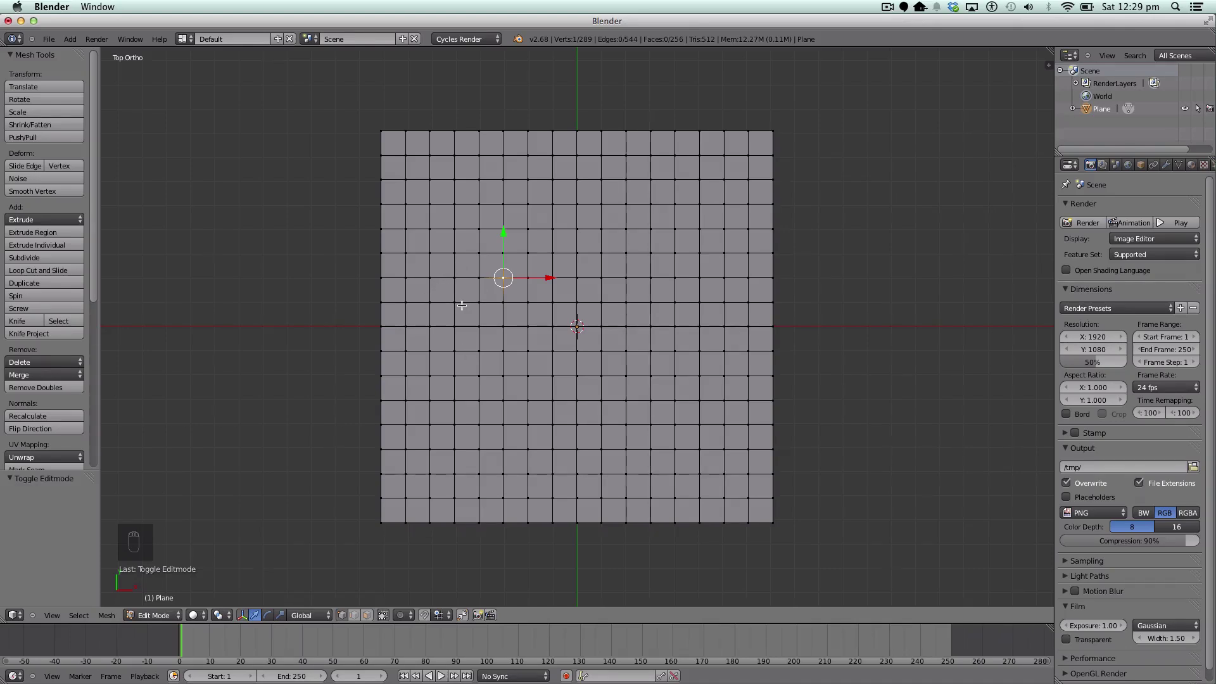
- Turn on proportional editing using the Enable mode
key(o)
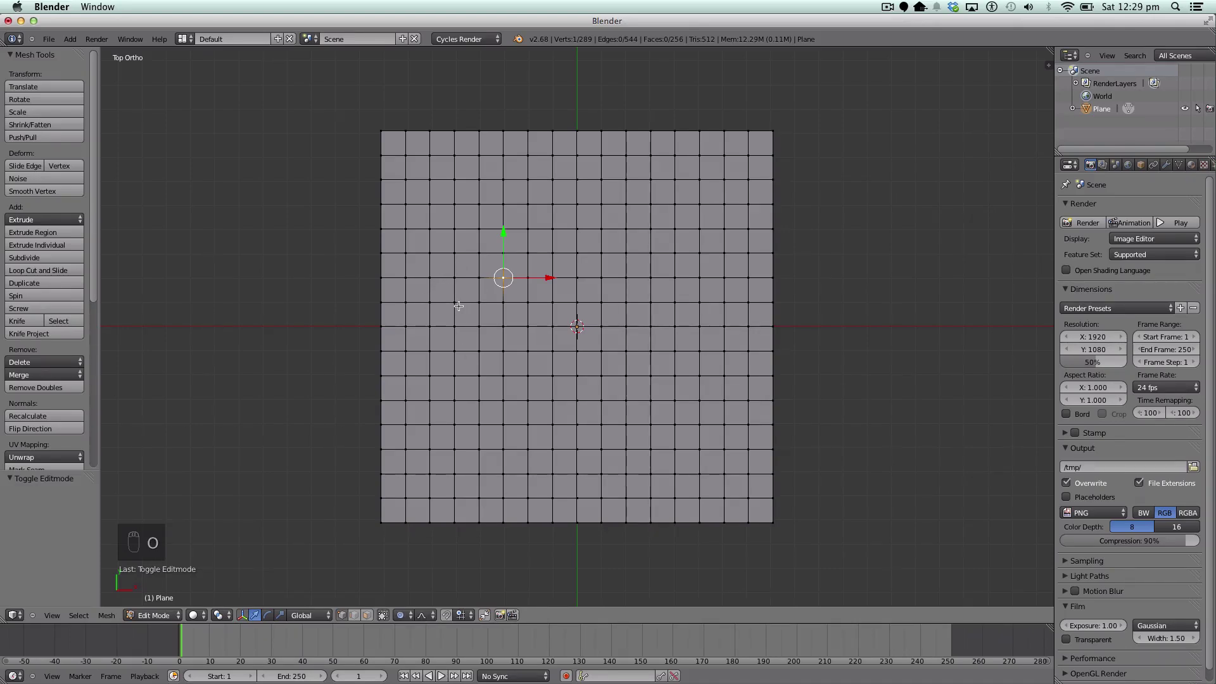
click(406, 618)
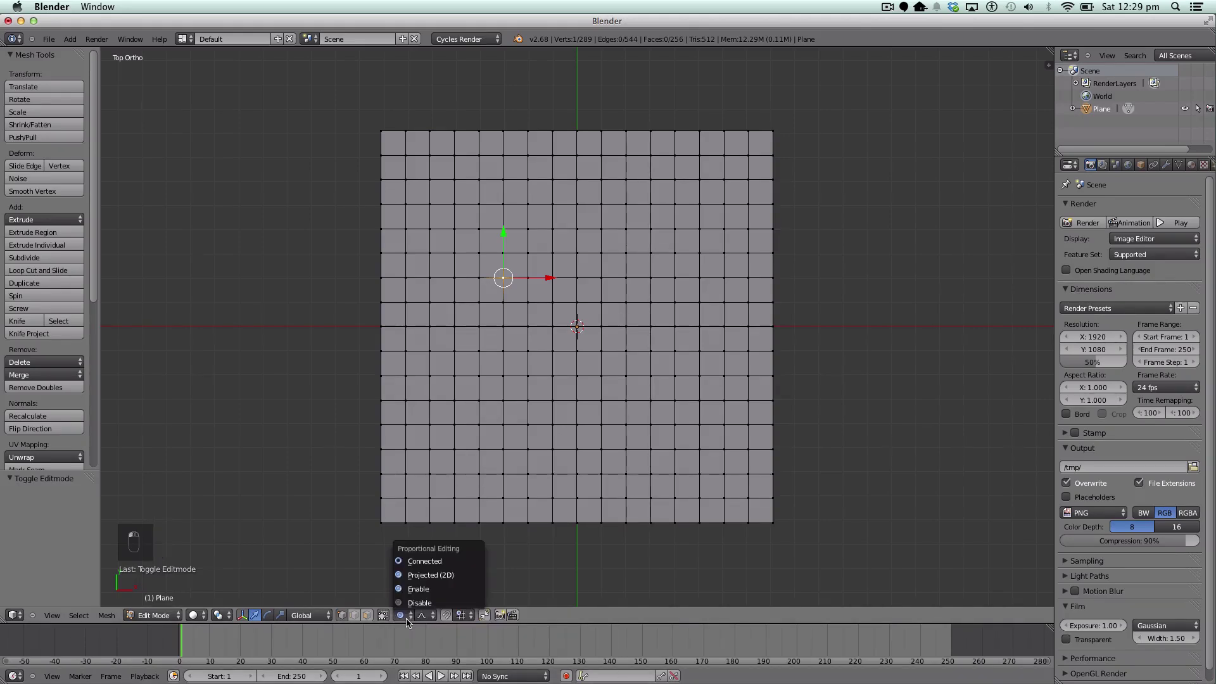
click(413, 602)
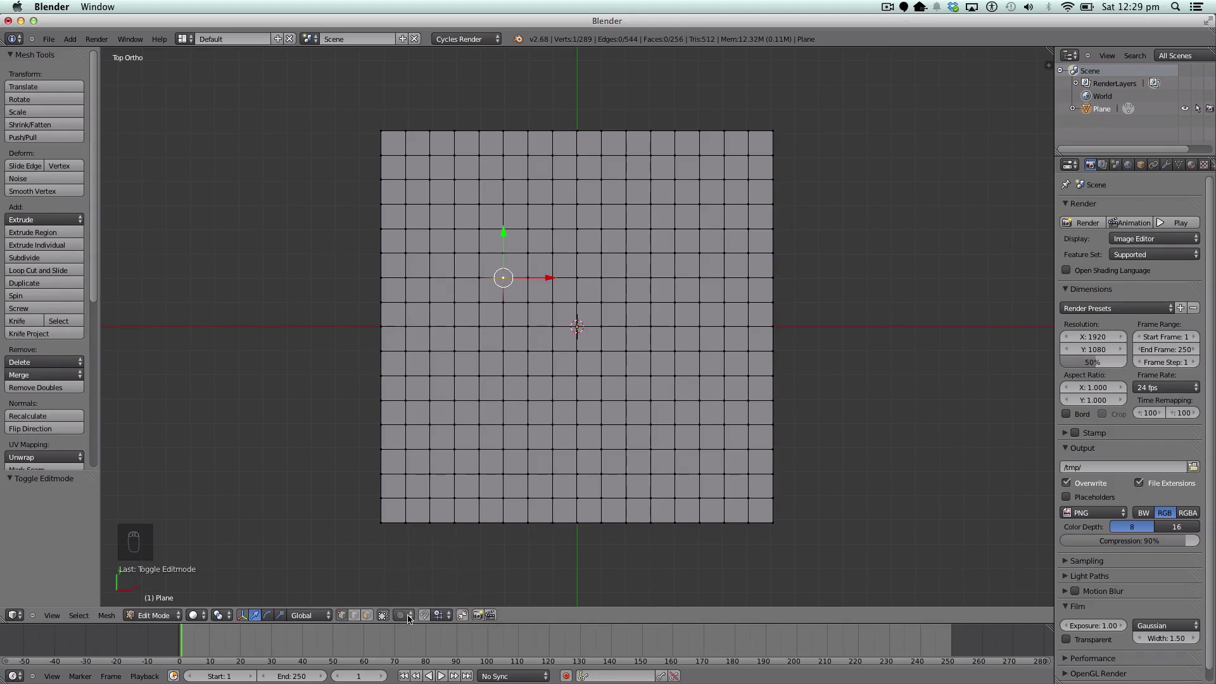
click(408, 618)
click(407, 618)
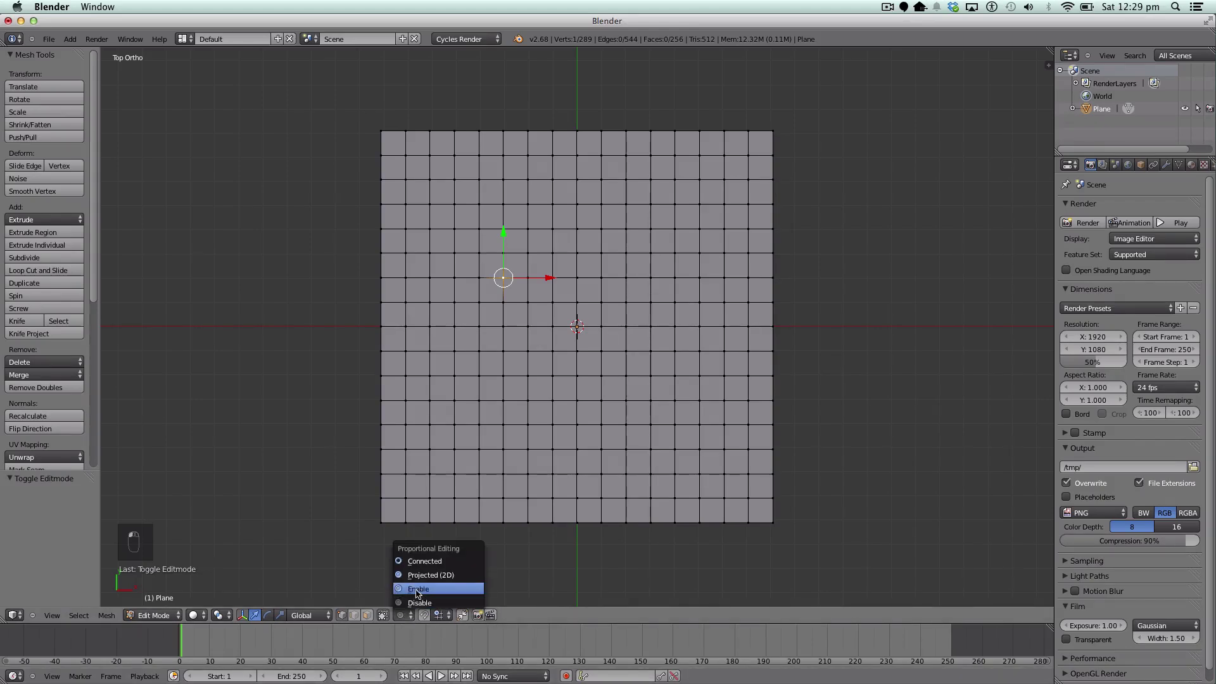
click(417, 590)
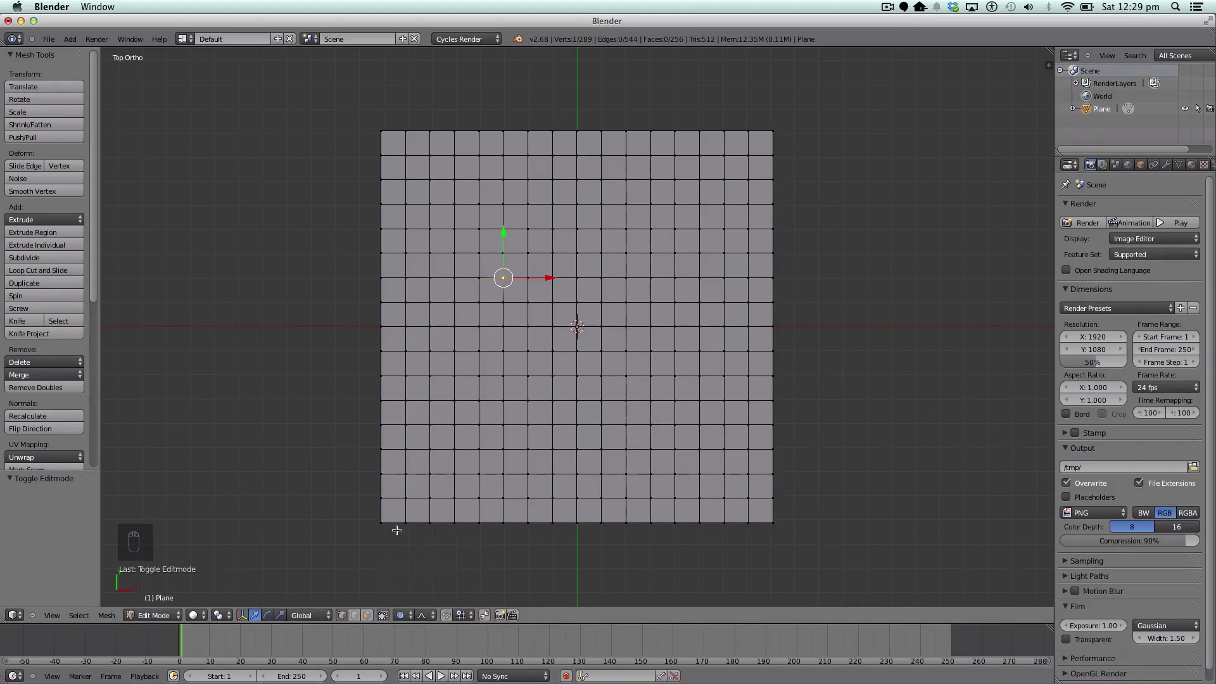
- Choose Smooth as the proportional editing falloff
click(419, 615)
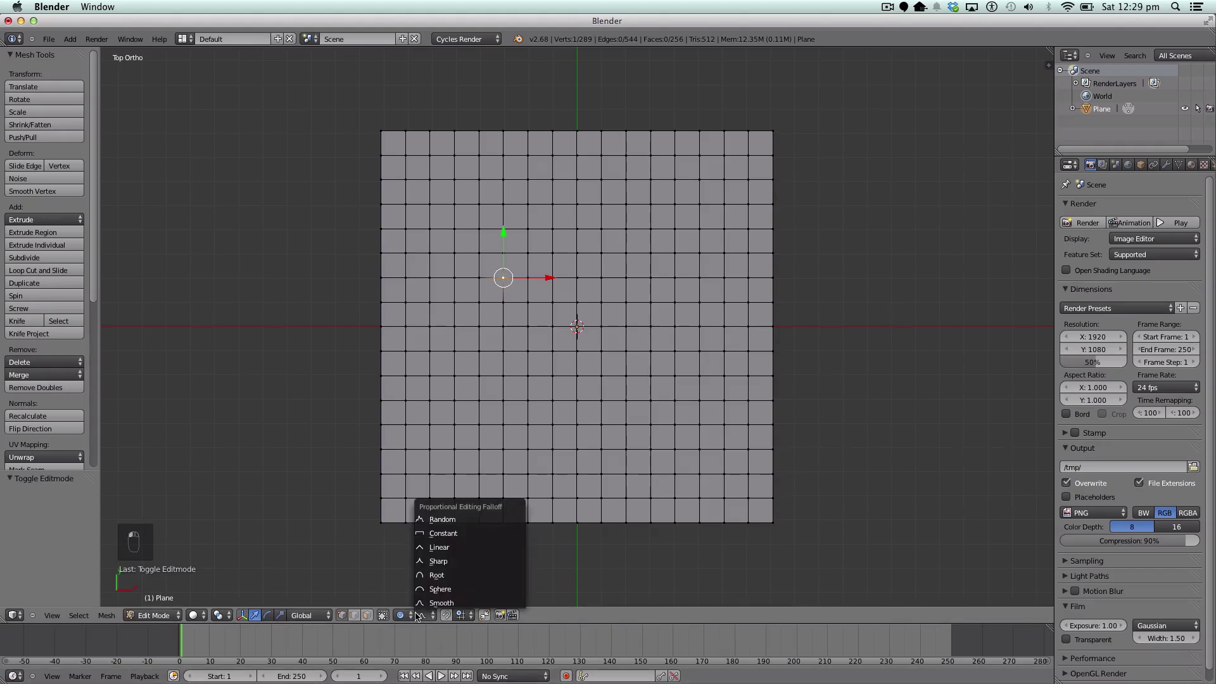
click(450, 602)
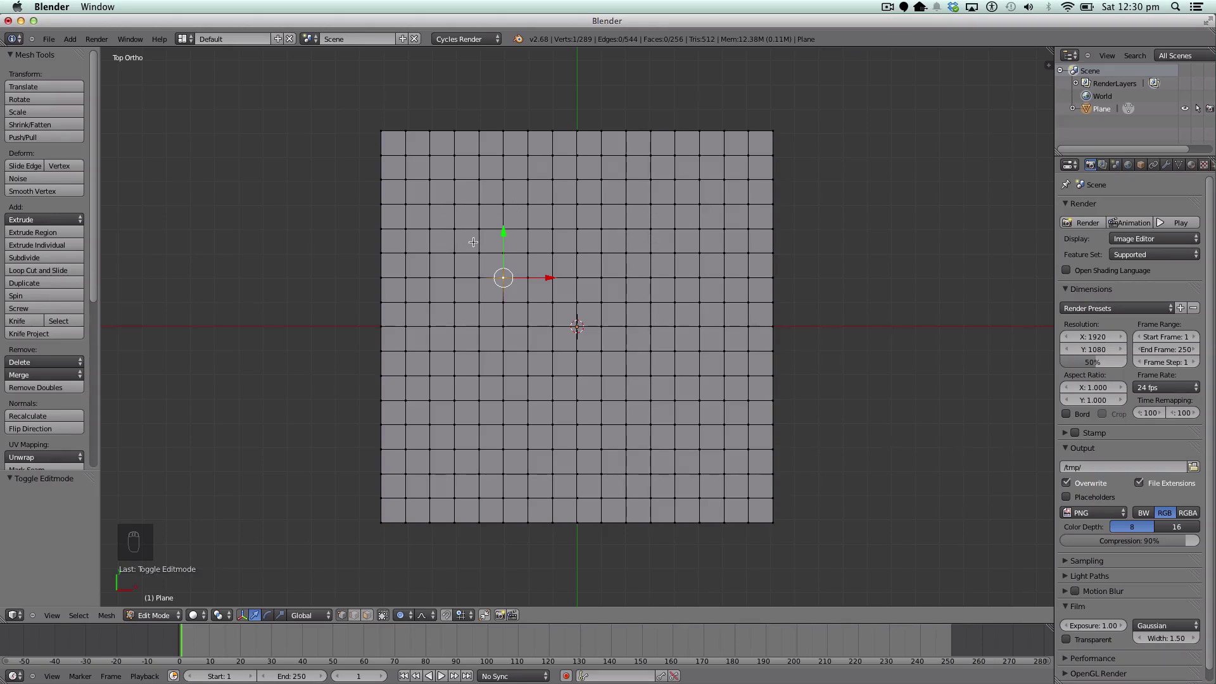
click(423, 615)
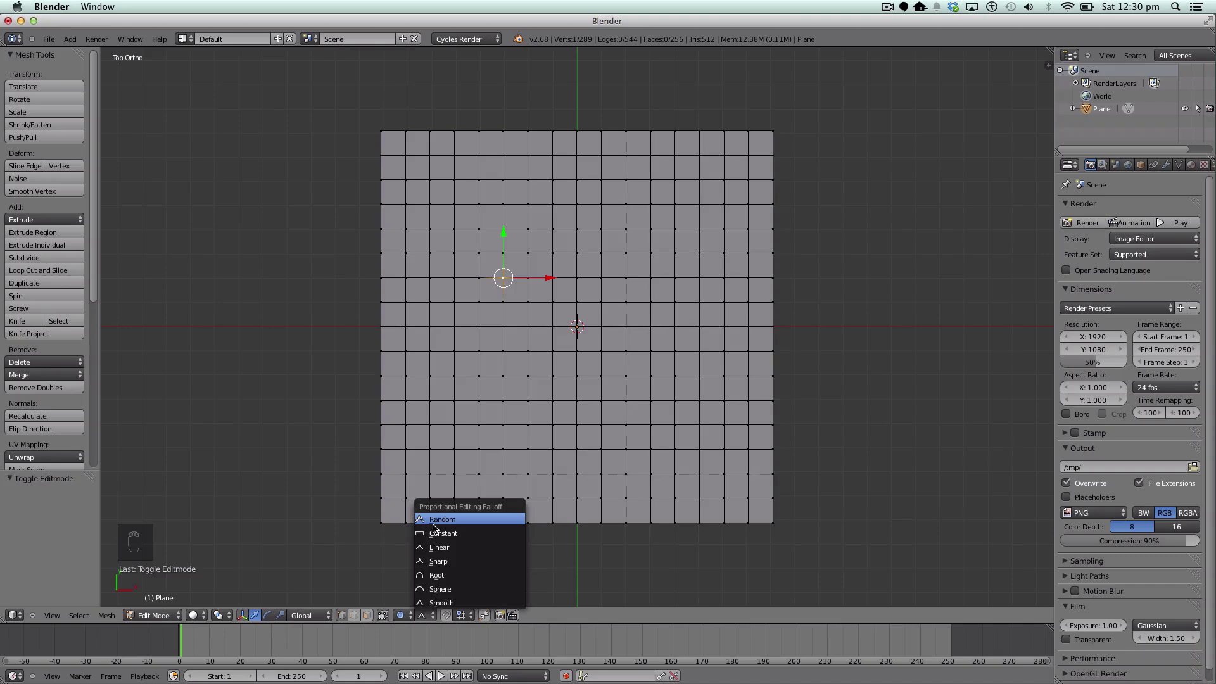
click(435, 603)
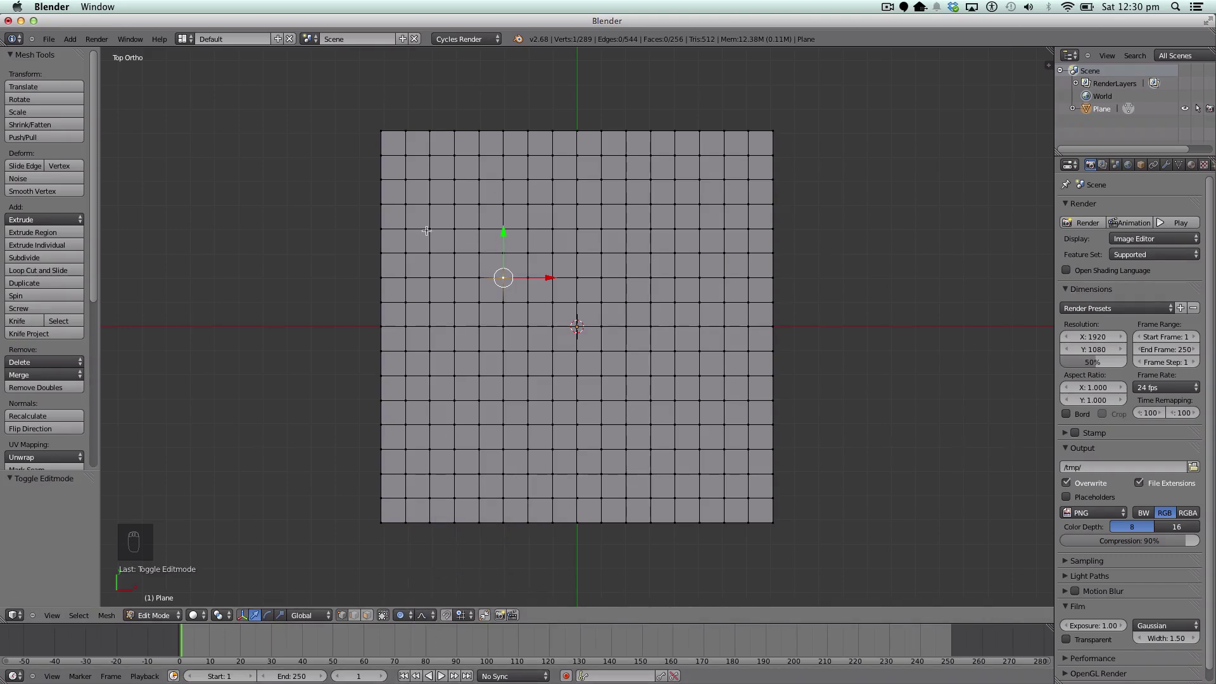
- Select three vertices: five columns left of center, one and five rows up, and one column left, five rows up
right_click(448, 305)
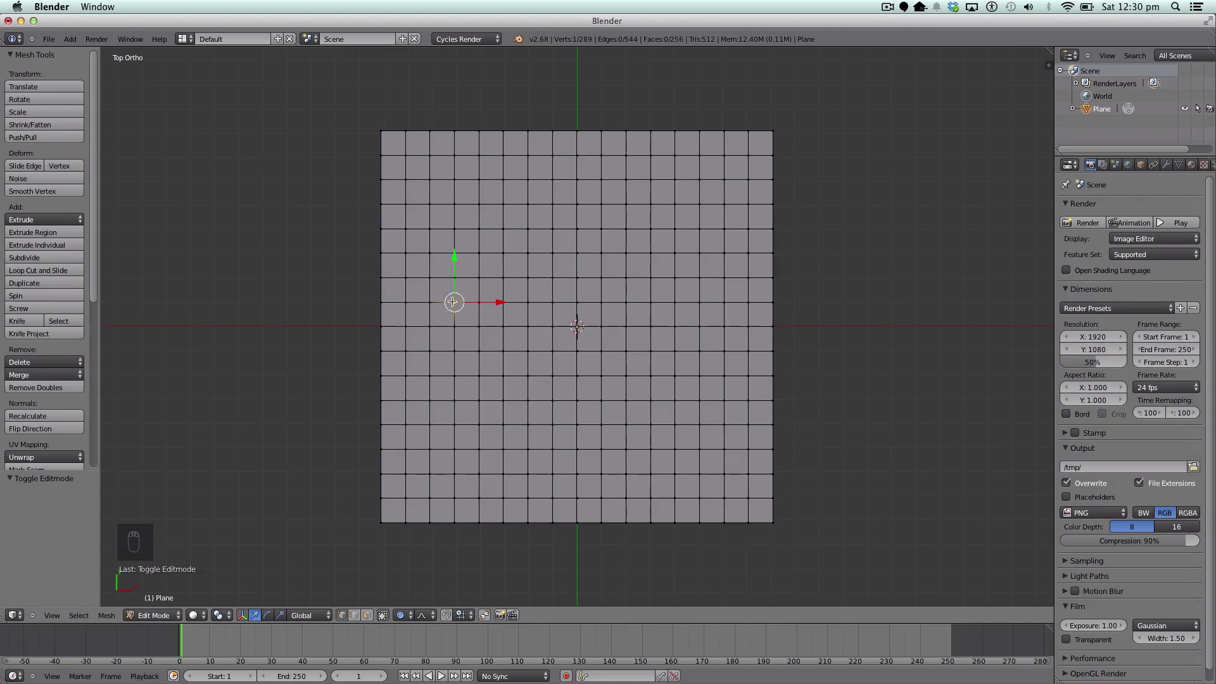
shift+right_click(457, 204)
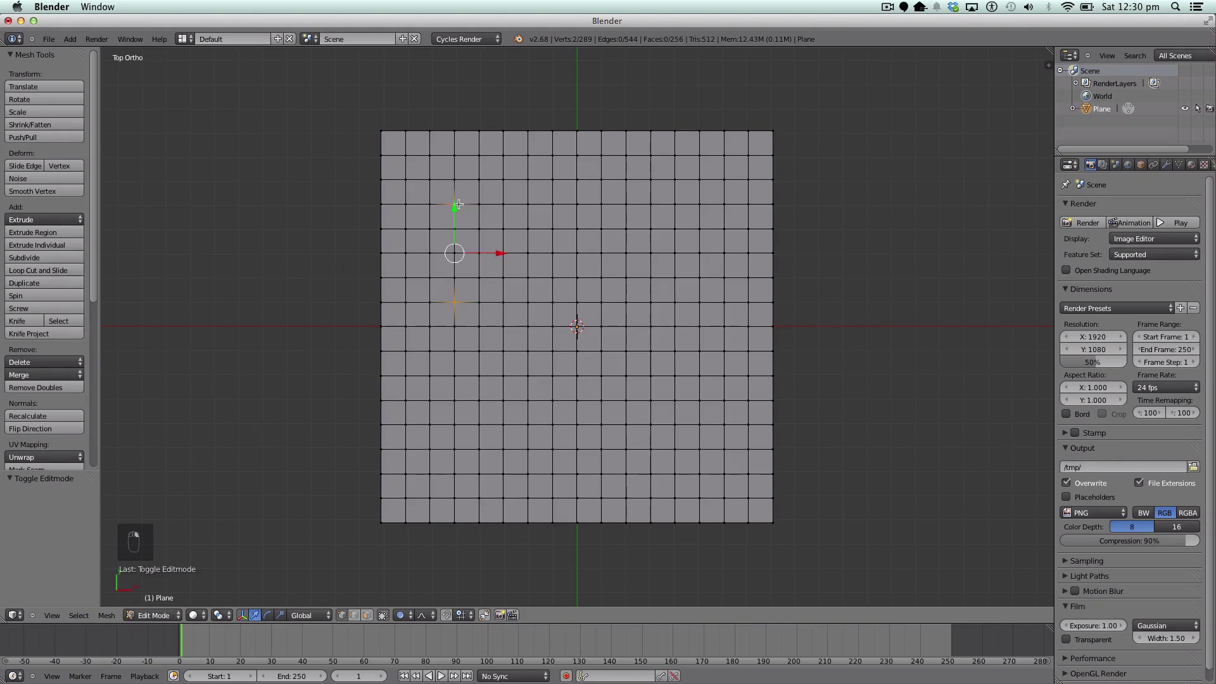
shift+right_click(551, 201)
- Switch the 3D view from orthographic to perspective projection
middle_drag(396, 407, 410, 292)
click(51, 610)
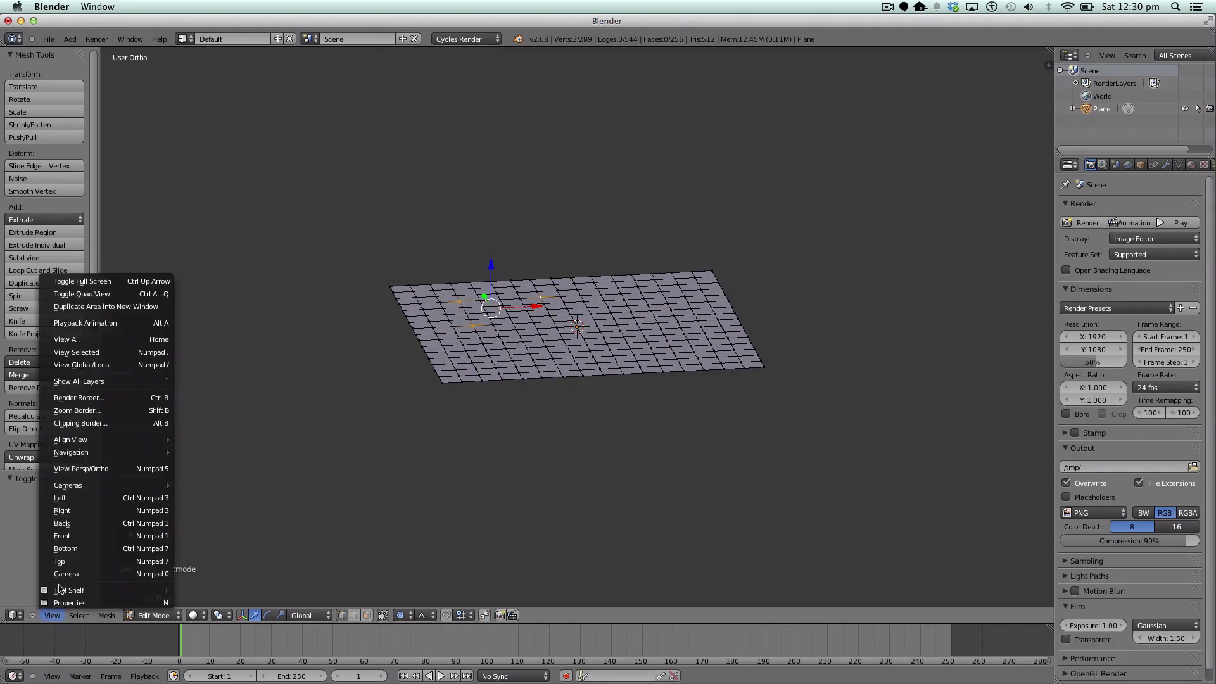
click(110, 466)
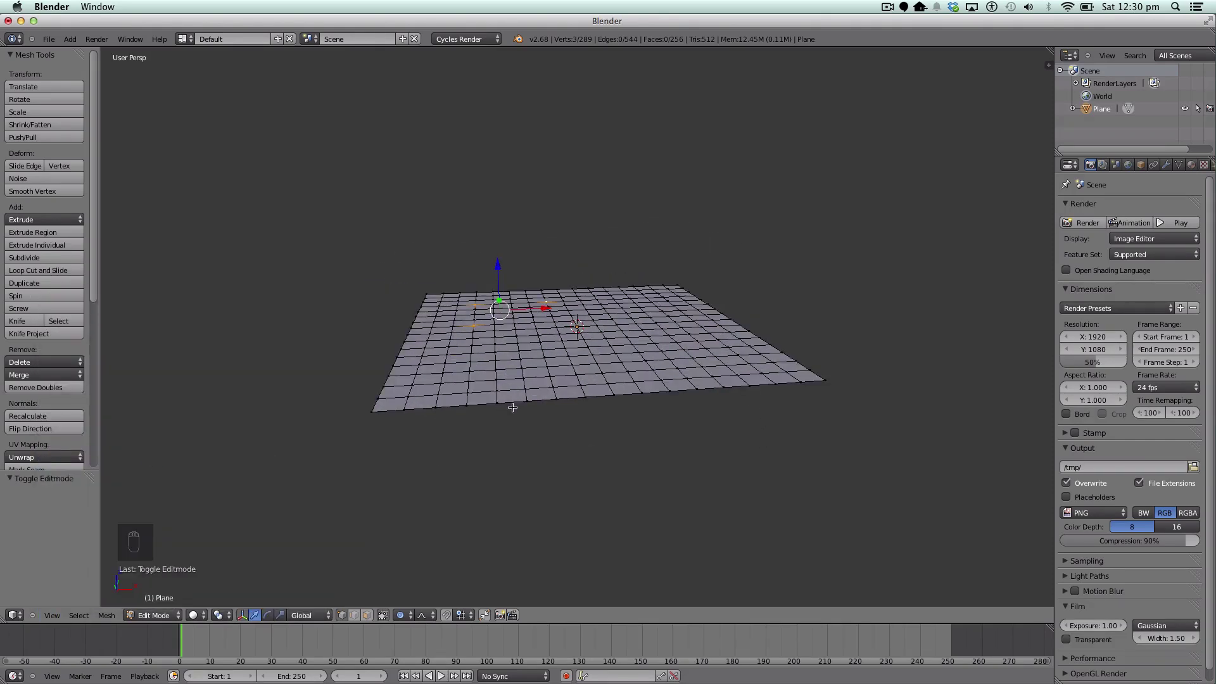
middle_drag(510, 404, 581, 387)
scroll(576, 388, up, 2)
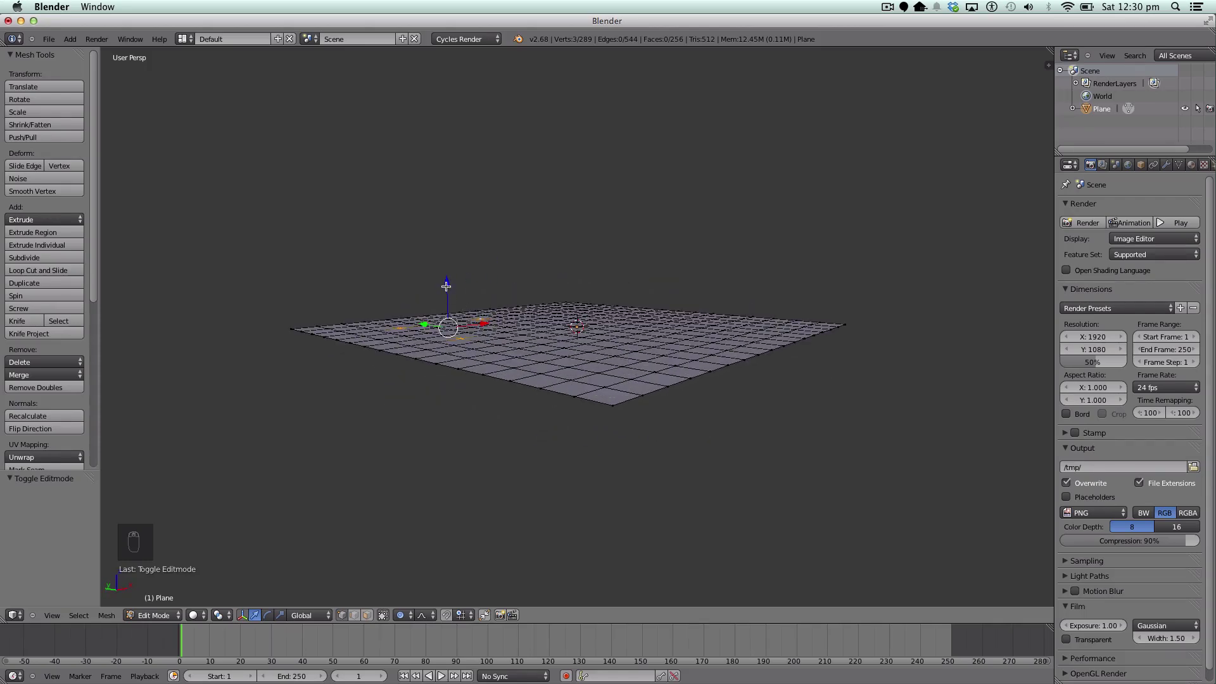
key(g)
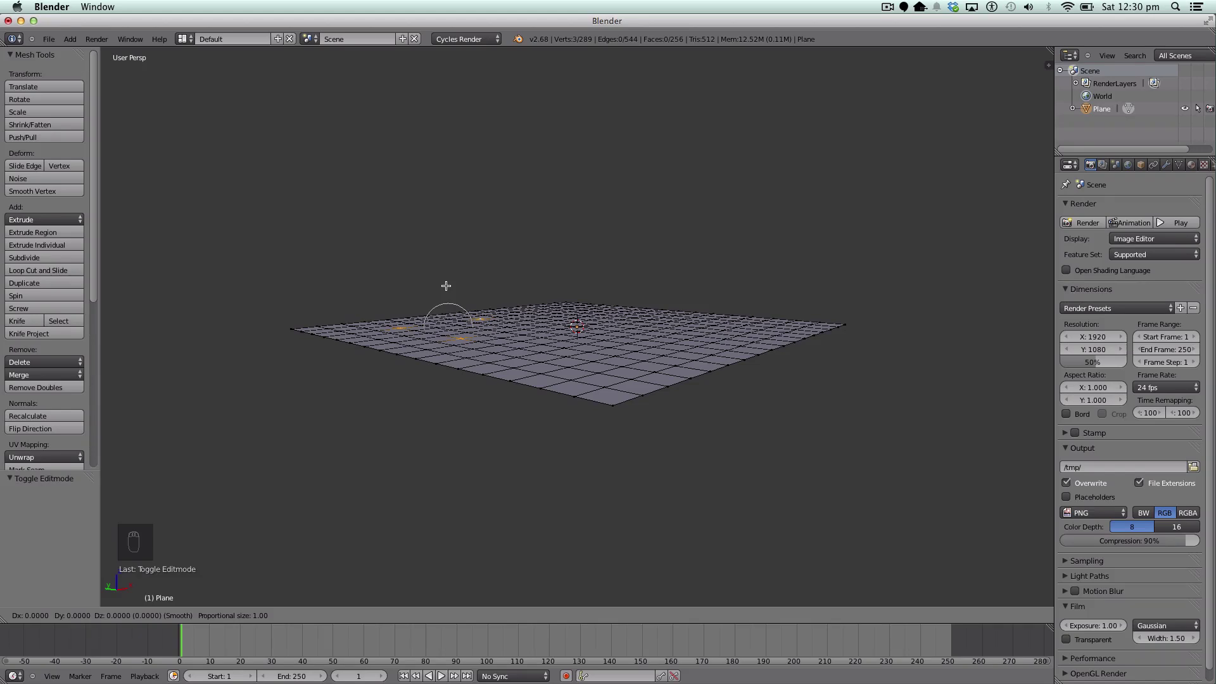
key(g)
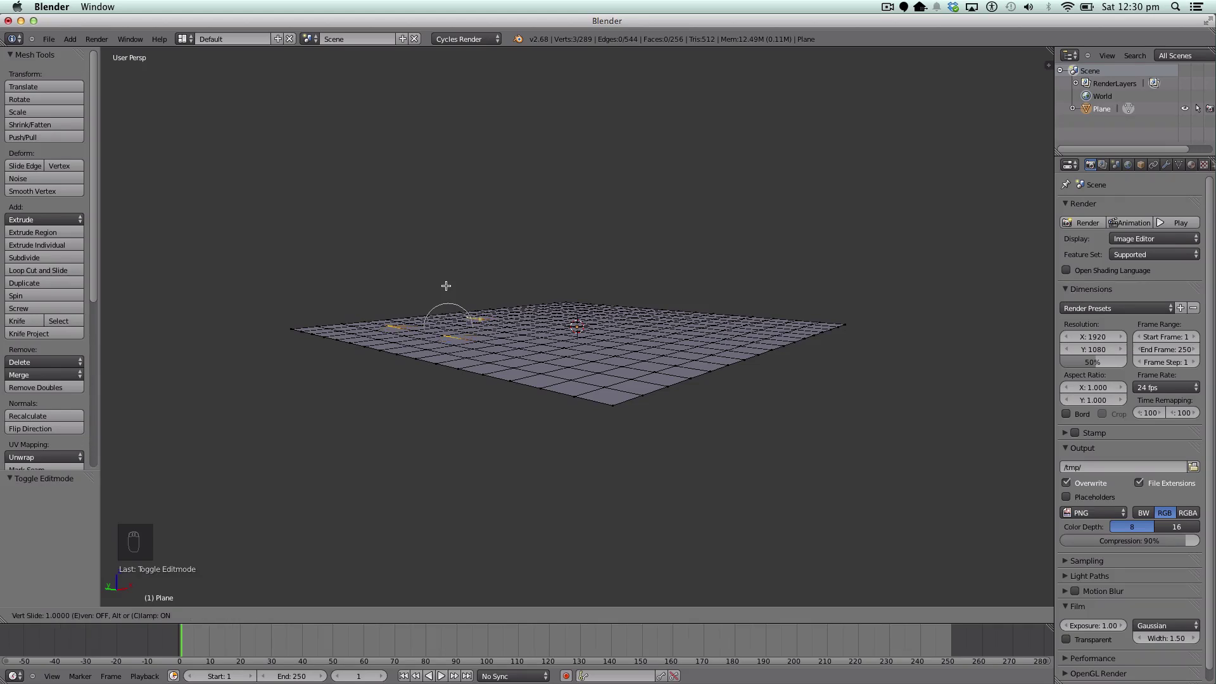
key(super+z)
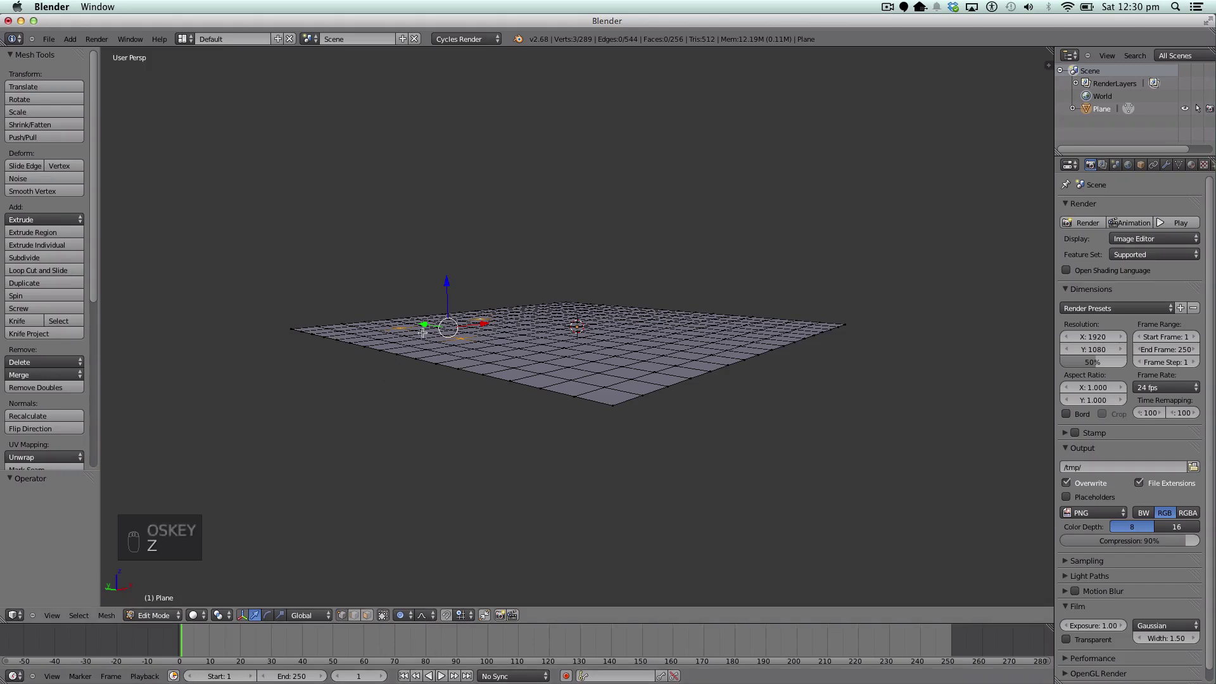
- Pull the three selected vertices up about 5.5 along Z into separate peaks, with a proportional size of 2.59
key(g)
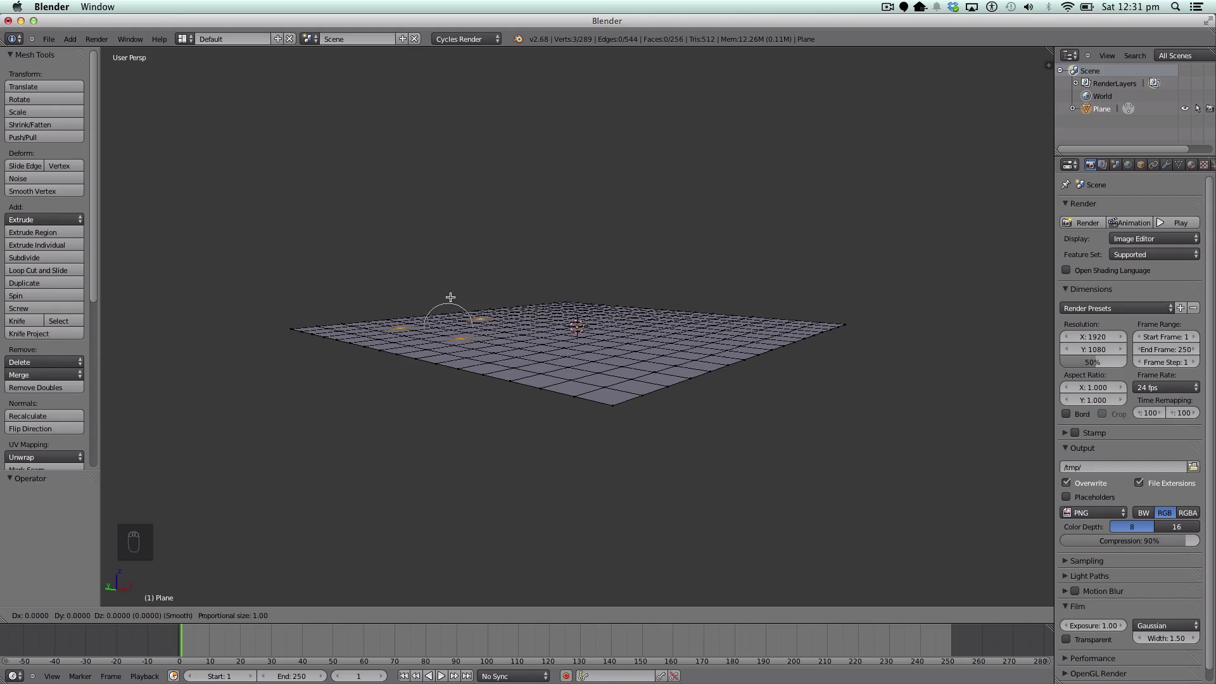
scroll(450, 297, down, 20)
scroll(450, 297, up, 20)
scroll(450, 297, down, 19)
scroll(450, 297, down, 2)
scroll(450, 297, up, 1)
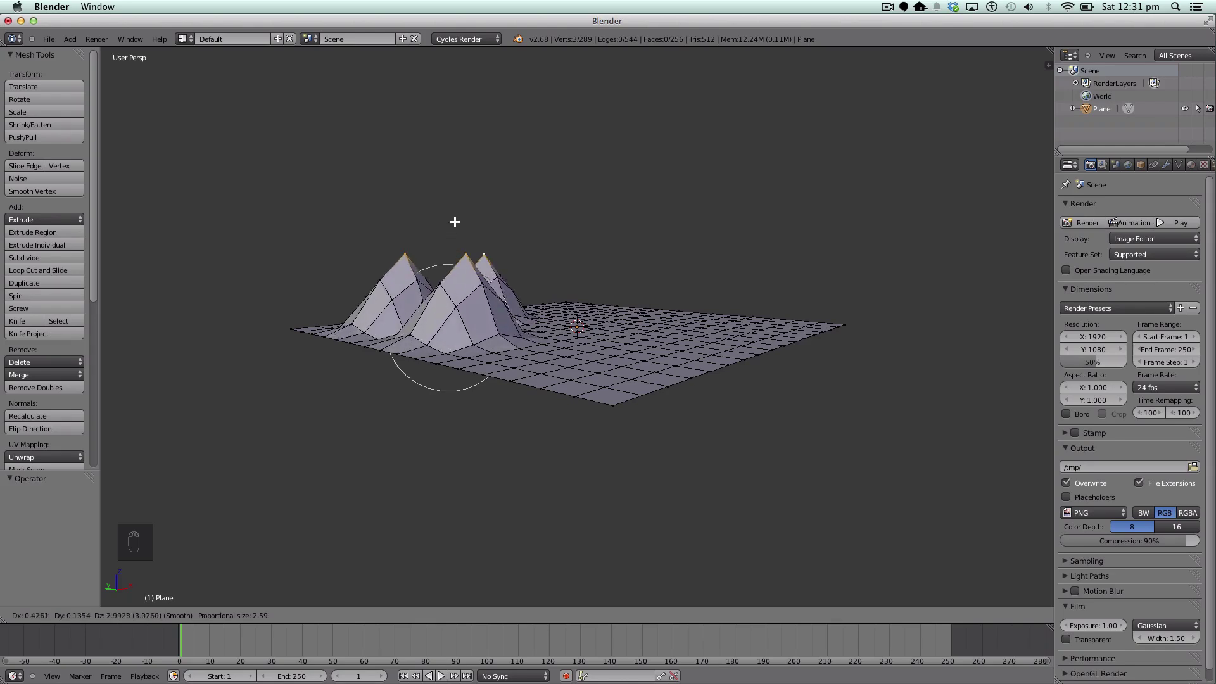
click(449, 163)
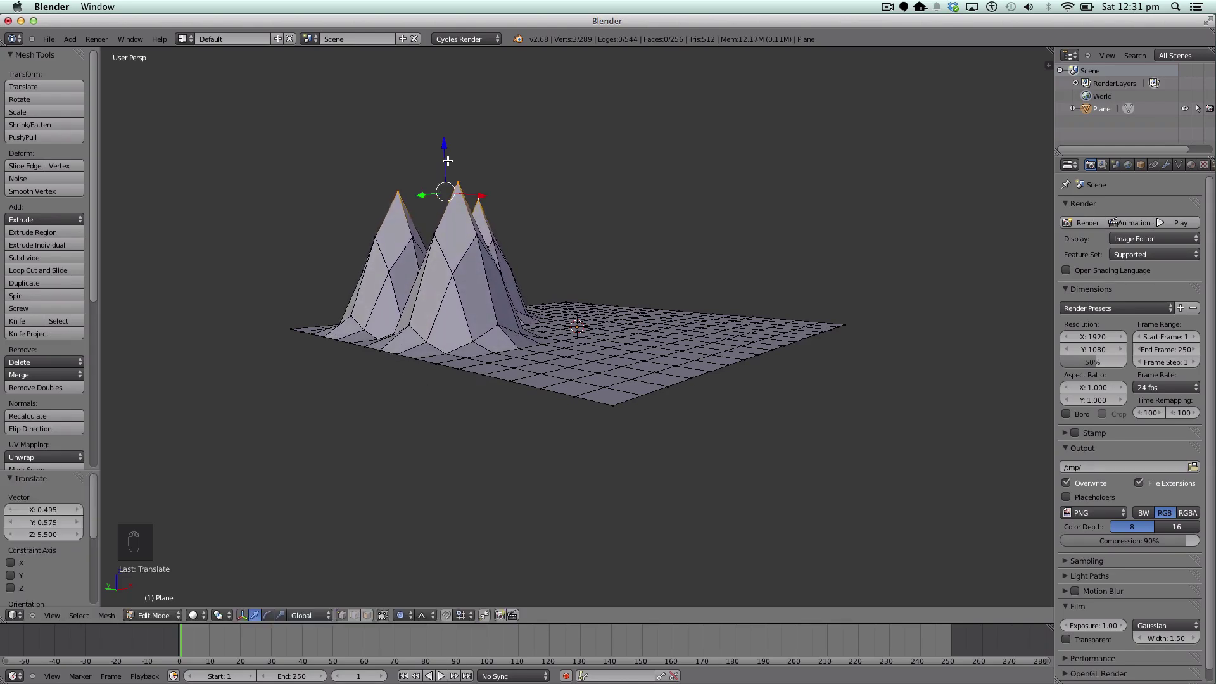
- Raise the tip of the peak nearest the plane's corner by about 0.27 along Z
right_click(398, 191)
key(g)
key(z)
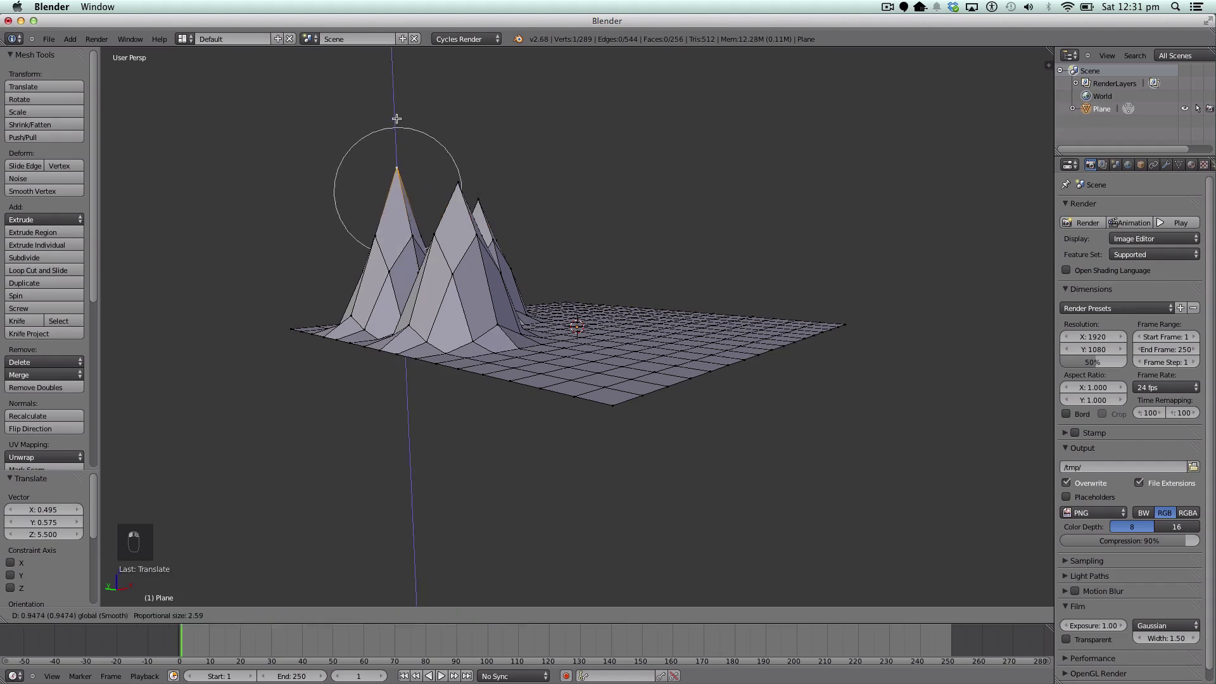
click(394, 138)
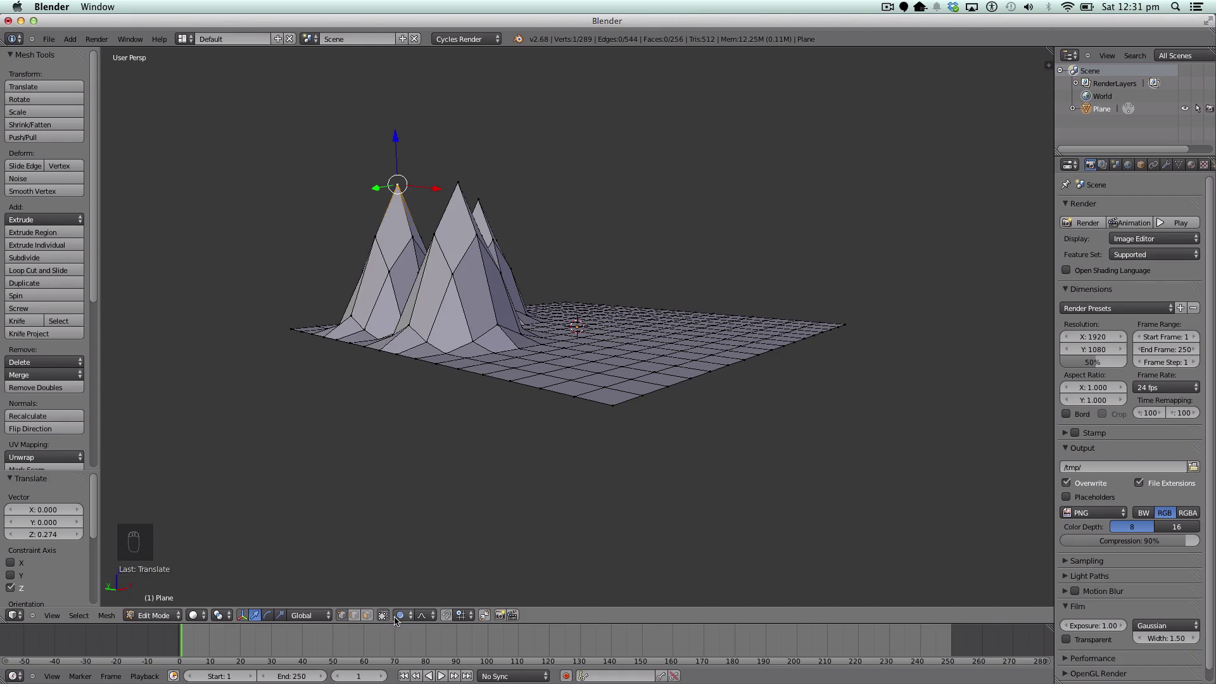
- Change the proportional falloff to Random and lower the corner peak's tip by about 0.12 along Z
click(420, 615)
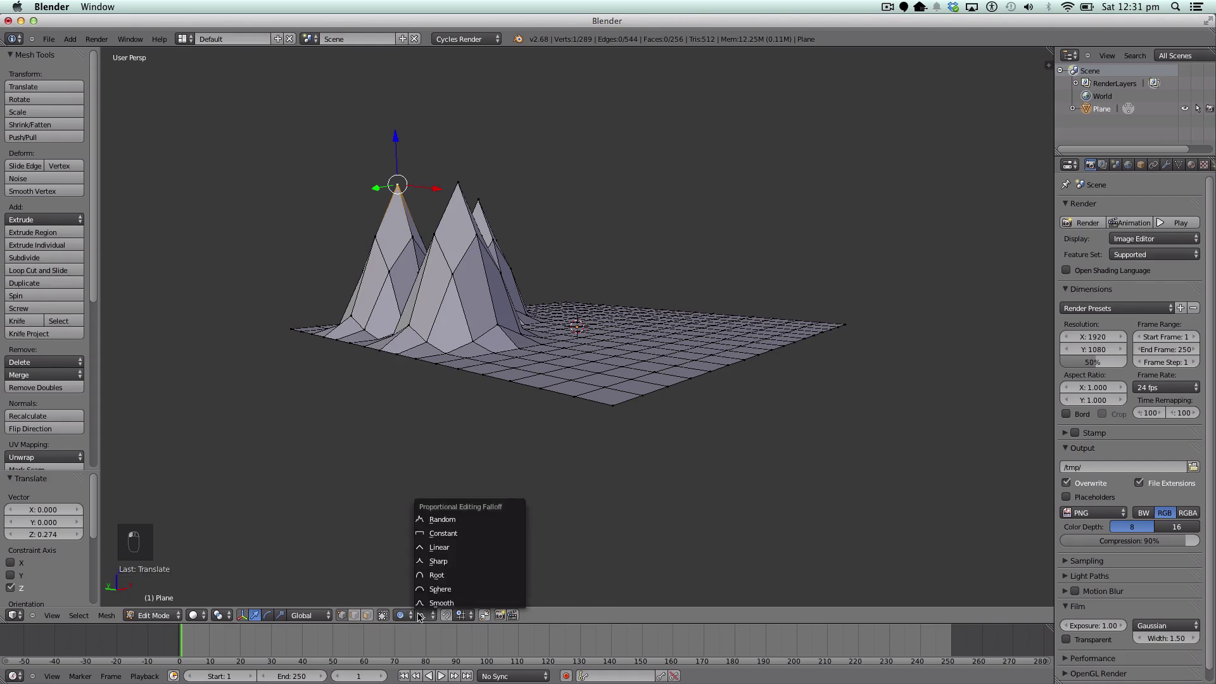
click(468, 516)
drag(396, 140, 399, 143)
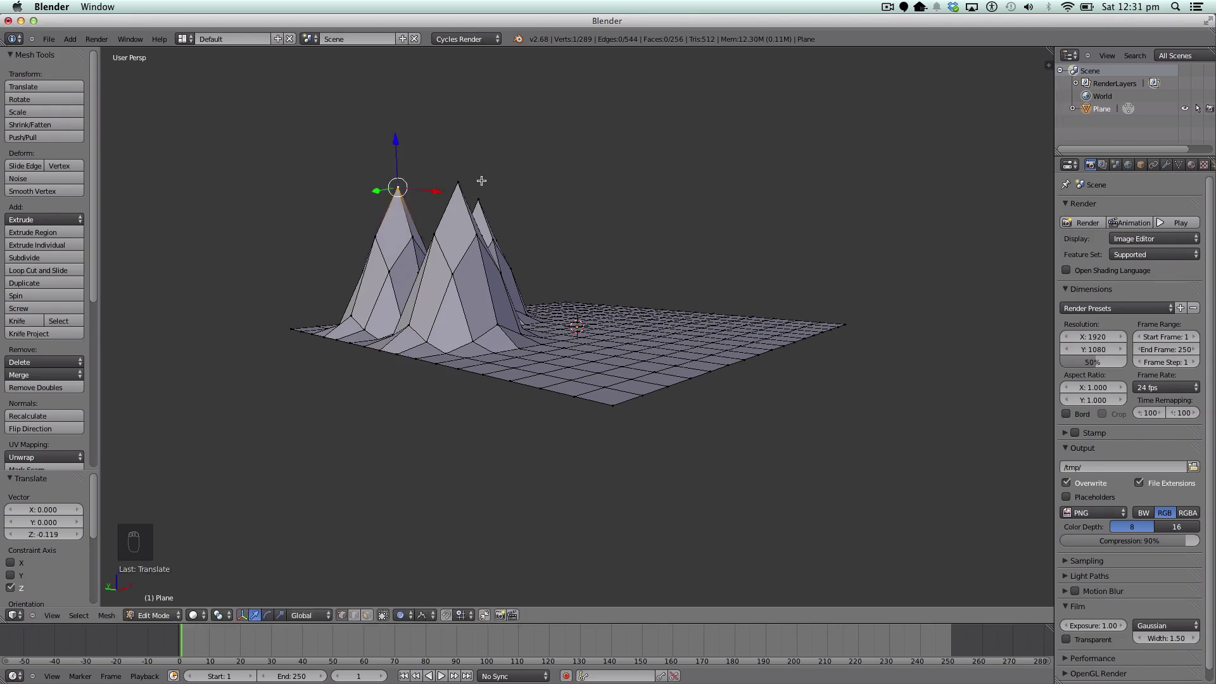
- Adjust the three peak tips together and individually, shifting the rear peak's tip about 0.7 along Y
shift+right_click(459, 184)
shift+right_click(477, 202)
drag(448, 145, 439, 202)
right_click(457, 165)
right_click(398, 170)
right_click(480, 185)
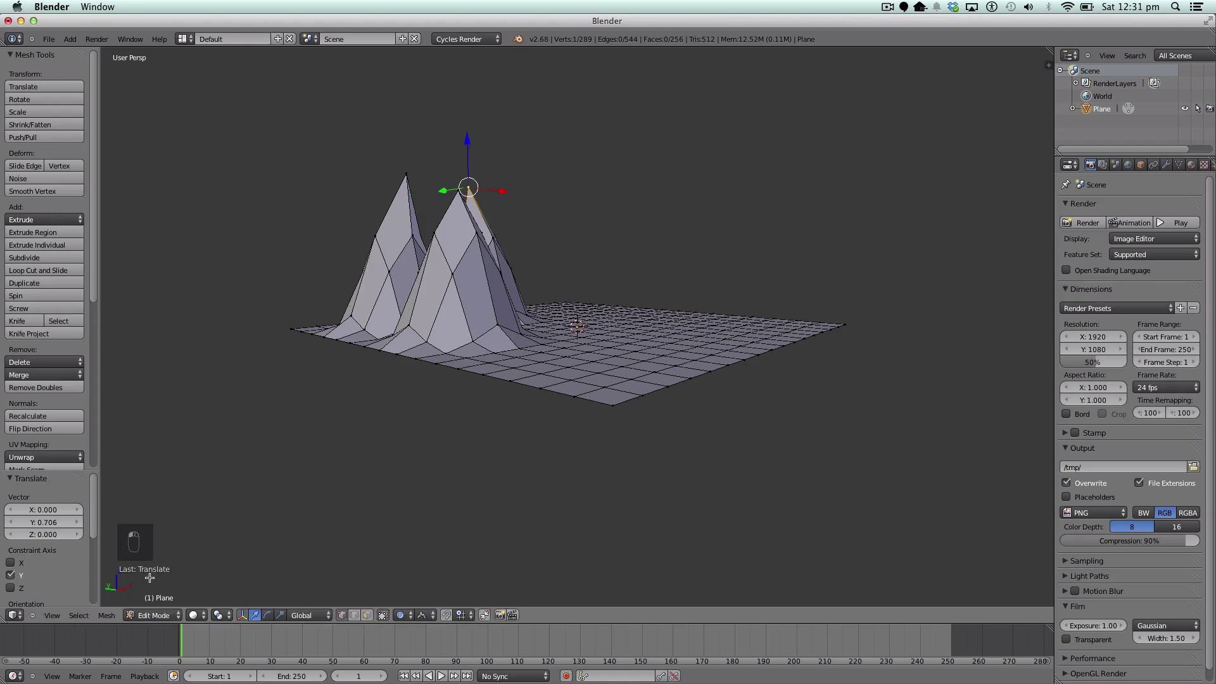
- Set the proportional falloff to Smooth and shift the rear peak's tip about -0.05 along X
click(428, 616)
click(431, 605)
middle_drag(605, 512, 611, 421)
scroll(614, 413, up, 4)
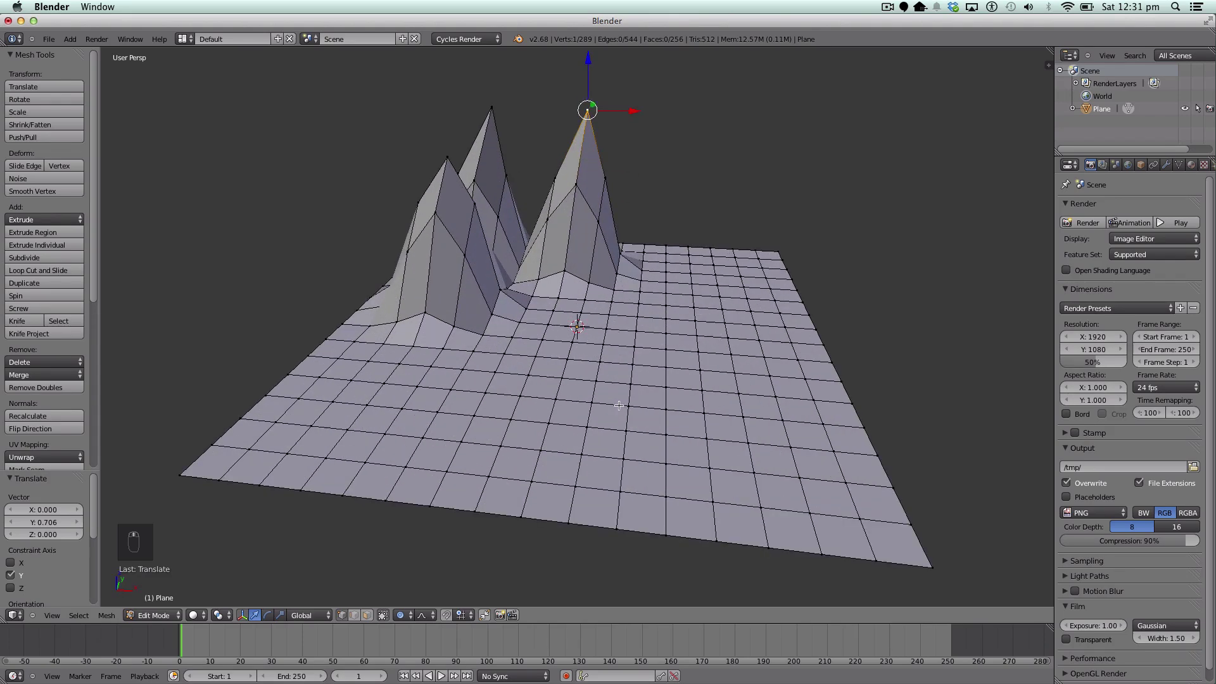
drag(631, 109, 623, 112)
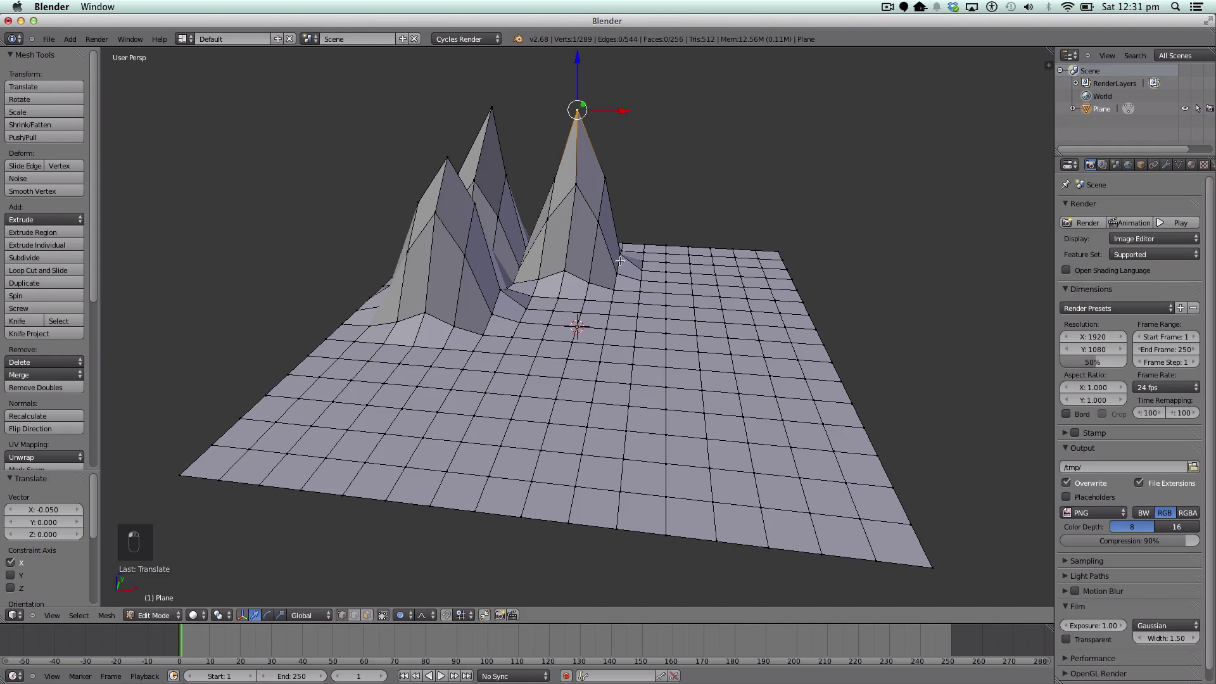
- Raise three vertices on the flat ground beside the peaks into low hills, about 0.43 up along Z
right_click(472, 356)
shift+right_click(668, 317)
shift+right_click(662, 262)
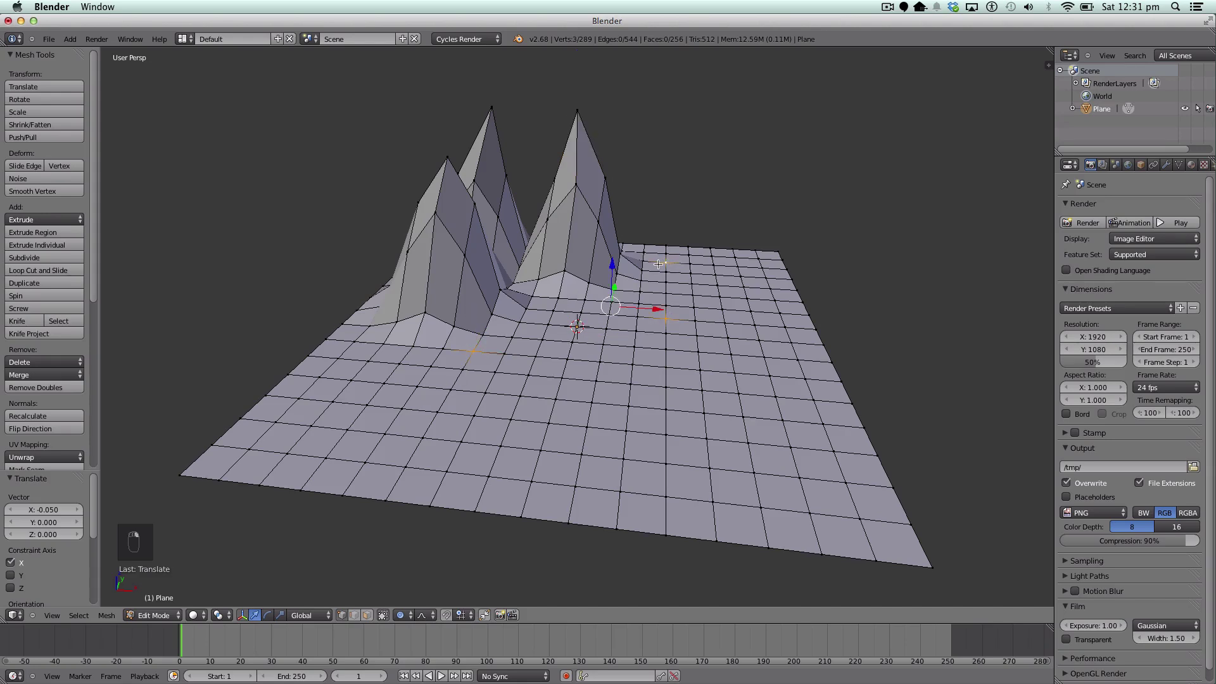
key(g)
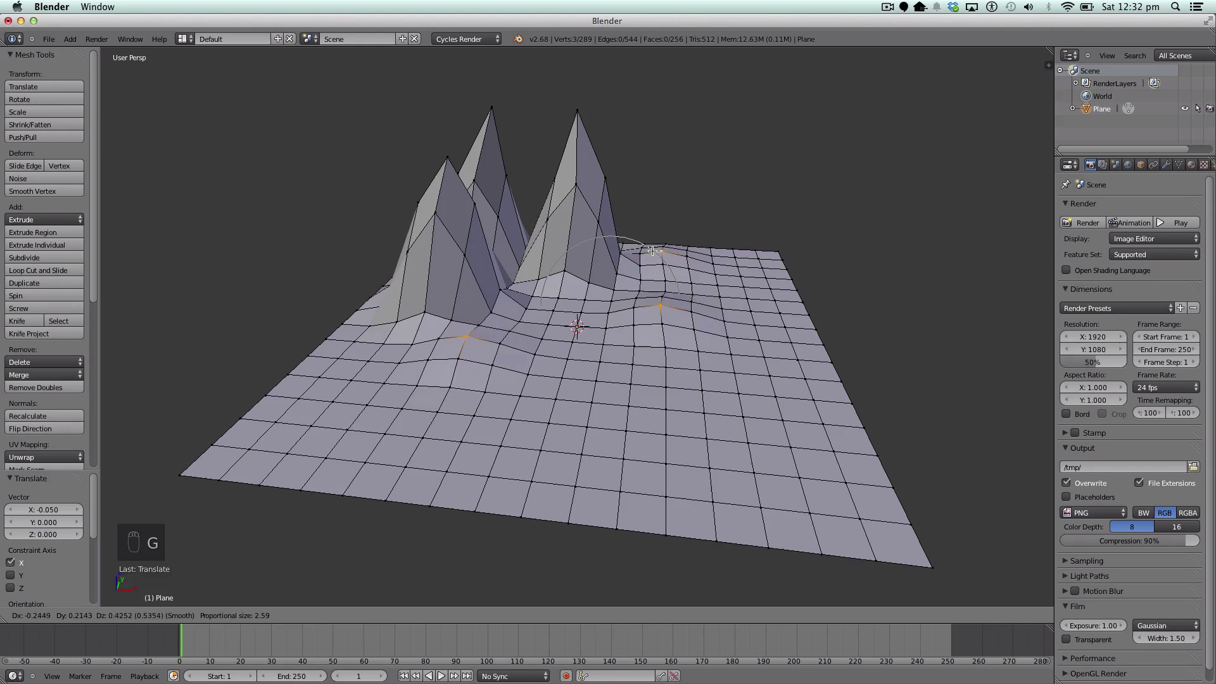
click(652, 252)
- Raise the vertex at the plane's center by about 0.38 along Z with proportional editing
right_click(568, 319)
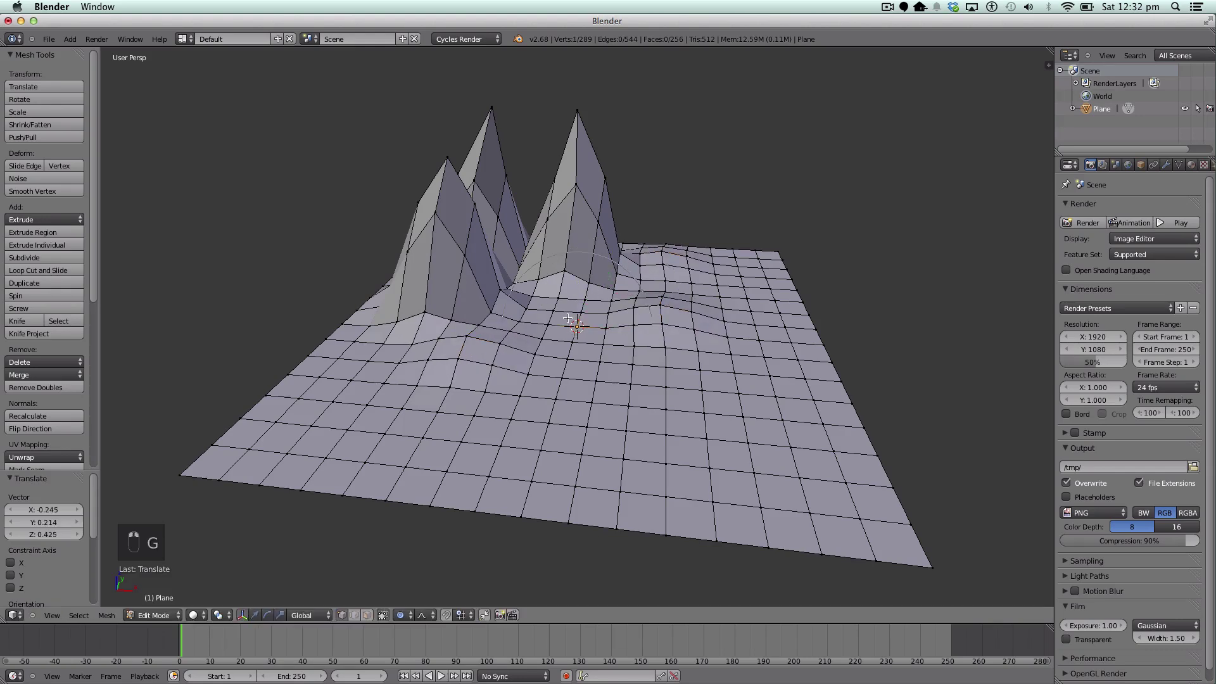
key(g)
click(568, 308)
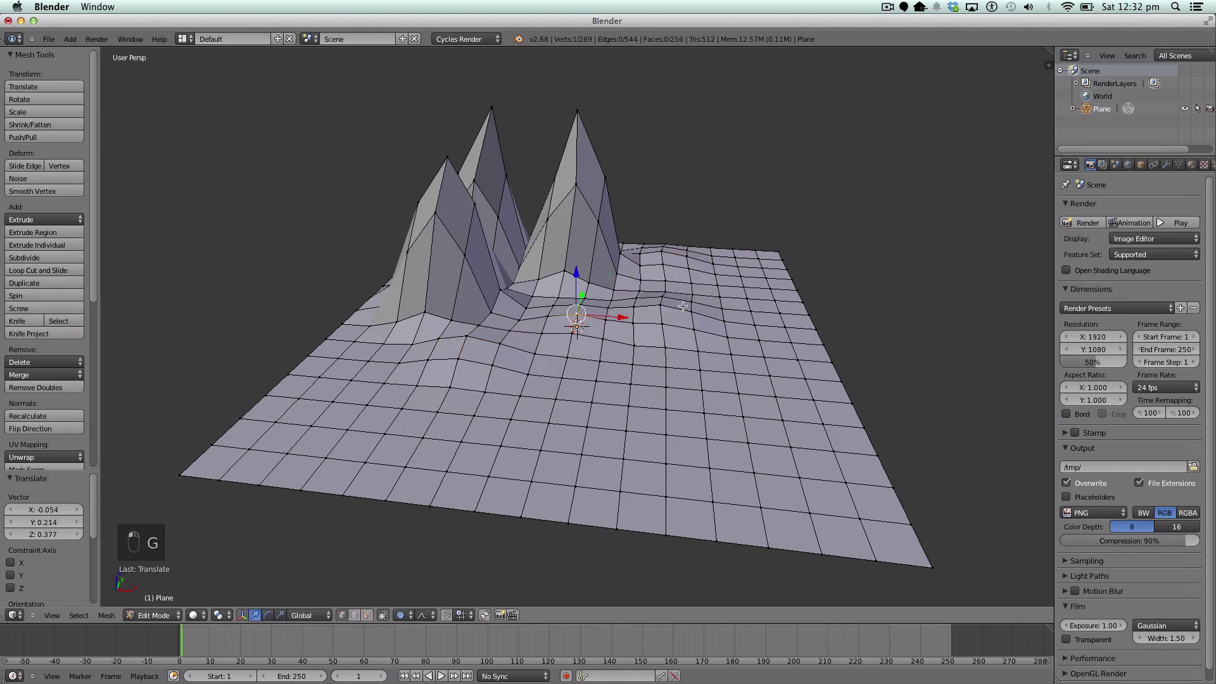
- Move the tallest peak's tip about -0.89 along Y and raise it about 0.93 along Z
middle_drag(683, 306, 875, 306)
scroll(446, 262, up, 5)
scroll(282, 219, down, 7)
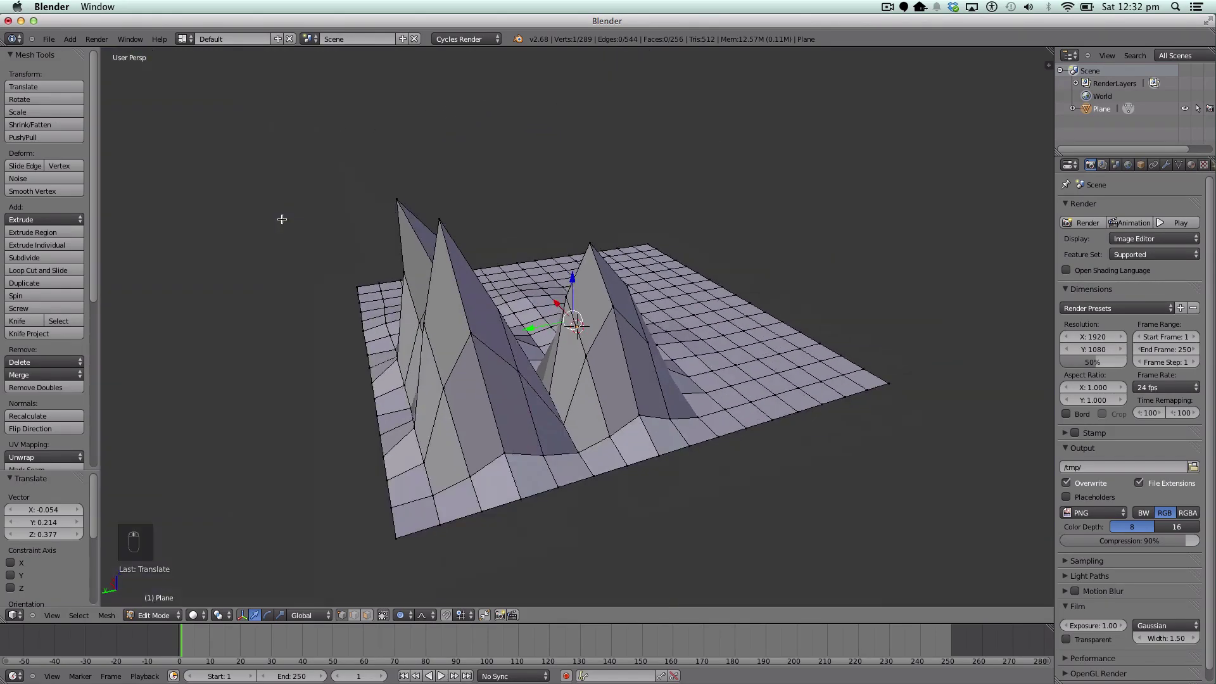
right_click(399, 199)
key(g)
key(y)
click(416, 207)
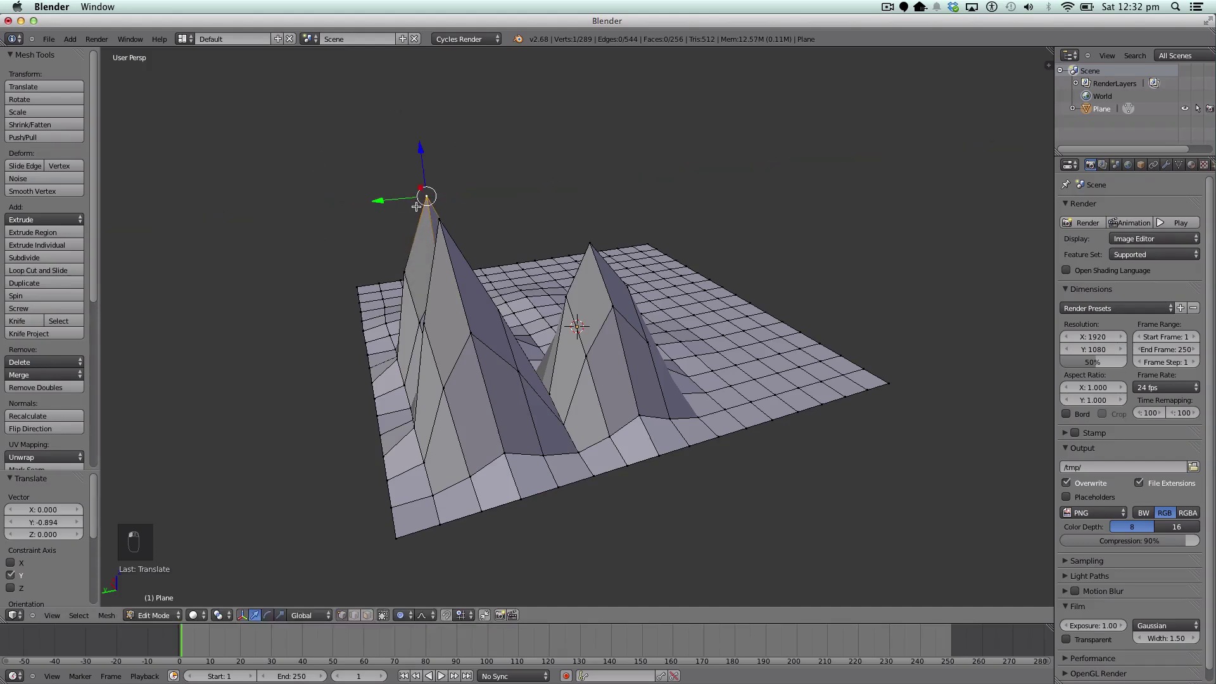
key(g)
key(z)
click(449, 145)
- Shift the tallest peak's tip about -1.12 along X
middle_drag(580, 271, 588, 149)
key(g)
key(x)
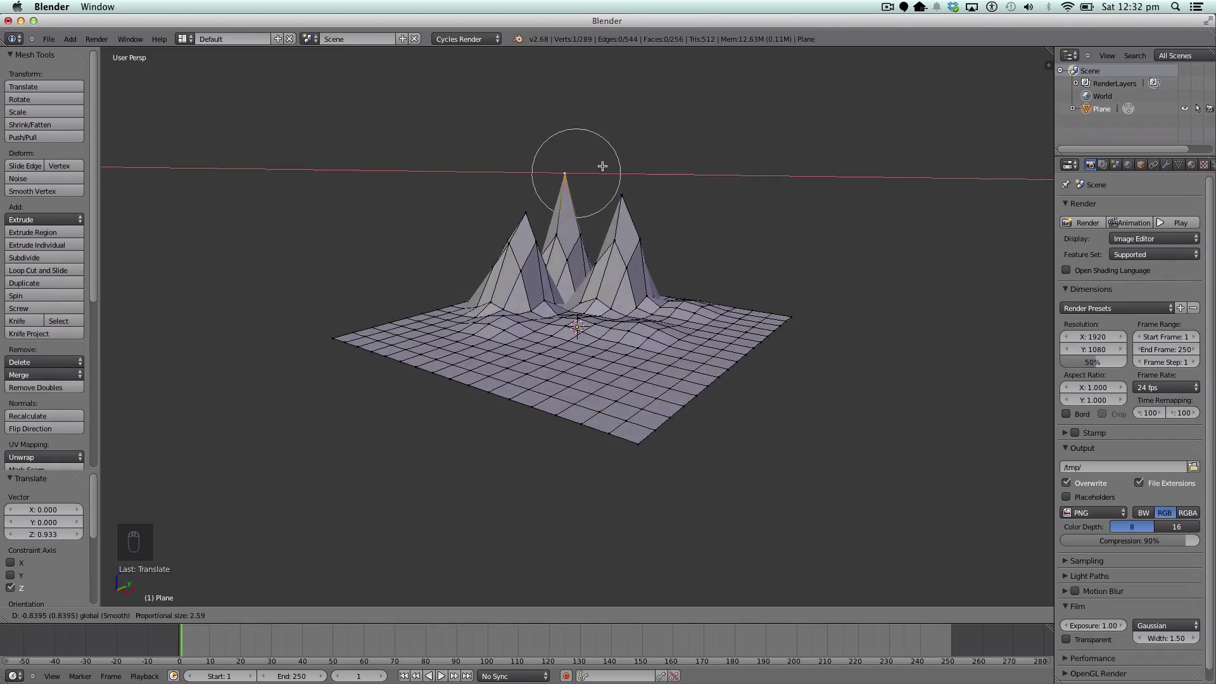
click(597, 168)
scroll(565, 266, up, 1)
scroll(565, 266, up, 2)
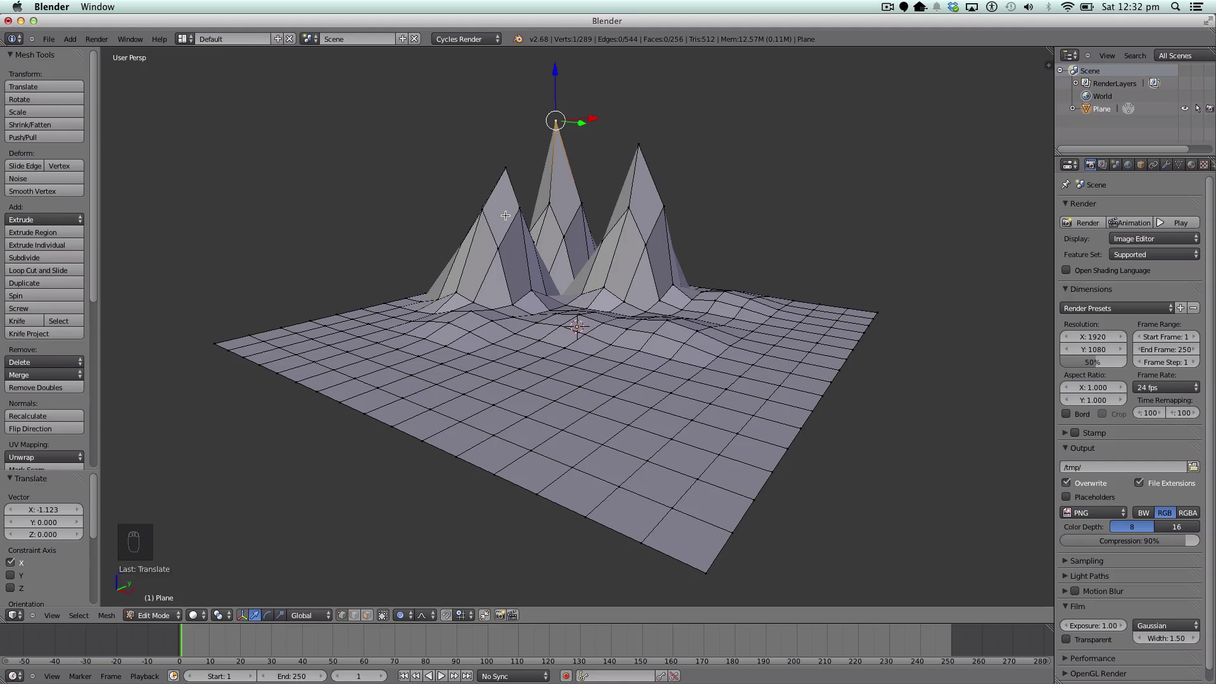
- Inspect the mountain terrain in object mode and edit mode from different angles and distances
key(Tab)
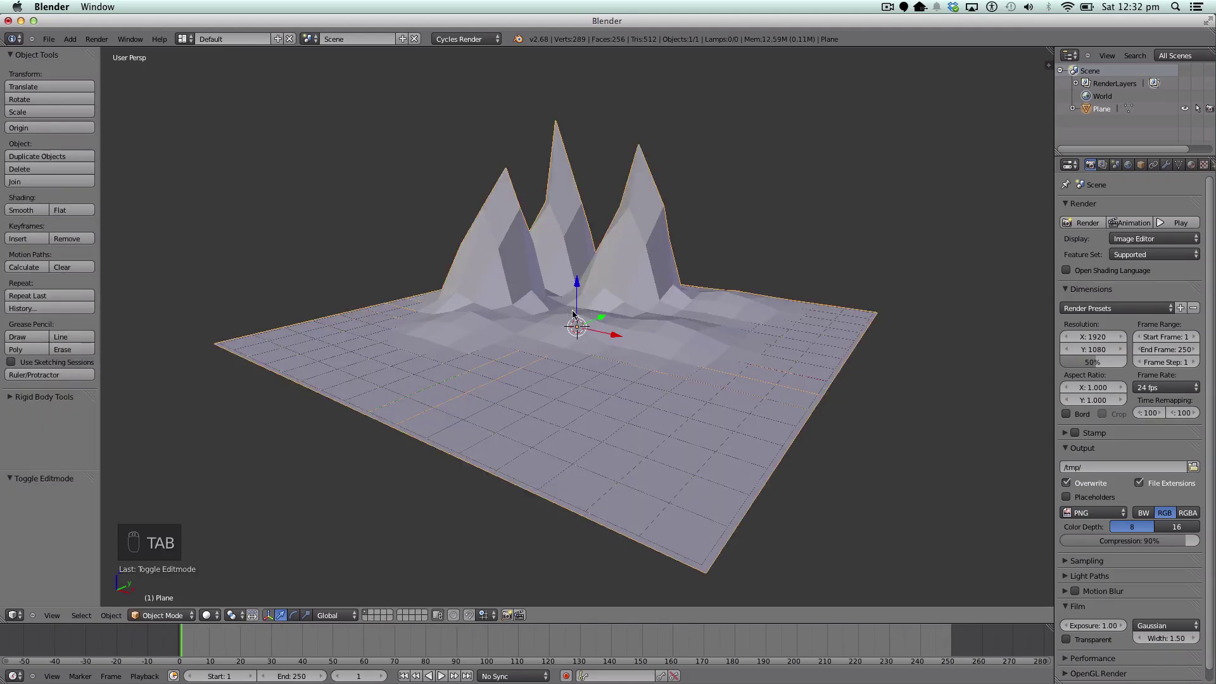
scroll(722, 338, down, 3)
mouse_move(685, 338)
middle_down()
mouse_move(591, 339)
mouse_move(542, 322)
mouse_move(777, 320)
mouse_move(737, 338)
mouse_move(679, 330)
mouse_move(696, 331)
middle_up()
scroll(543, 322, up, 3)
scroll(542, 322, down, 3)
scroll(530, 328, up, 3)
key(Tab)
key(Tab)
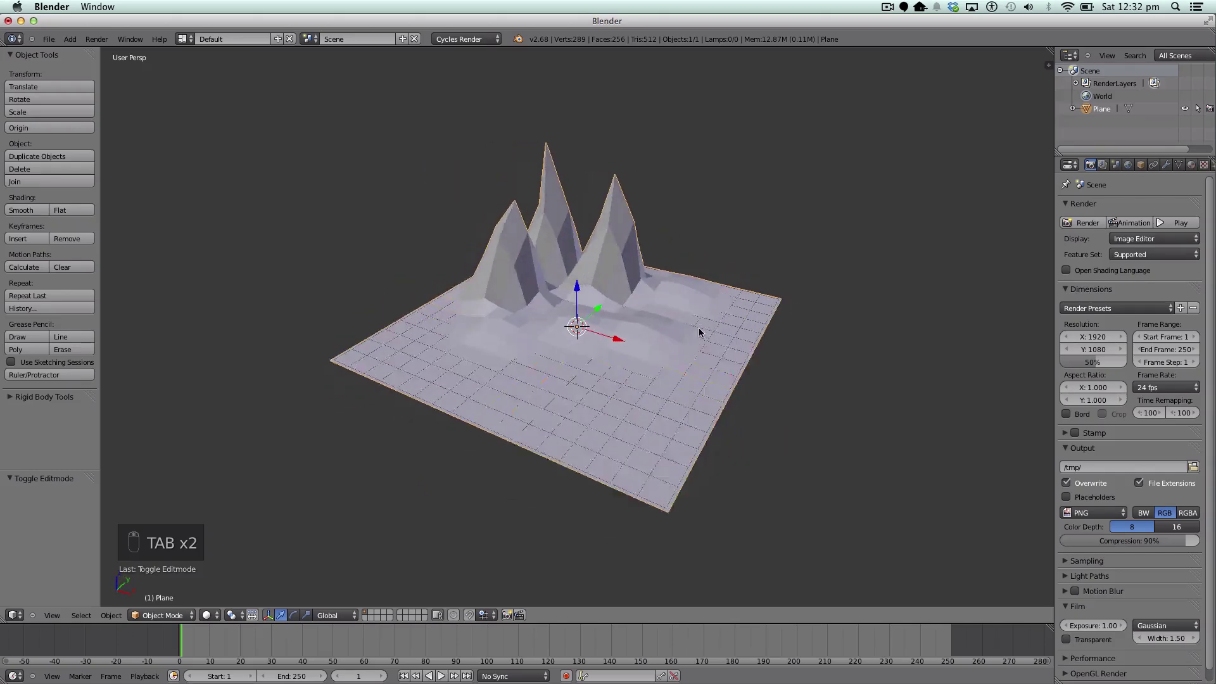
scroll(690, 331, down, 2)
scroll(685, 332, up, 1)
scroll(685, 331, down, 1)
scroll(687, 332, up, 1)
middle_drag(687, 332, 762, 311)
key(Tab)
scroll(743, 312, up, 6)
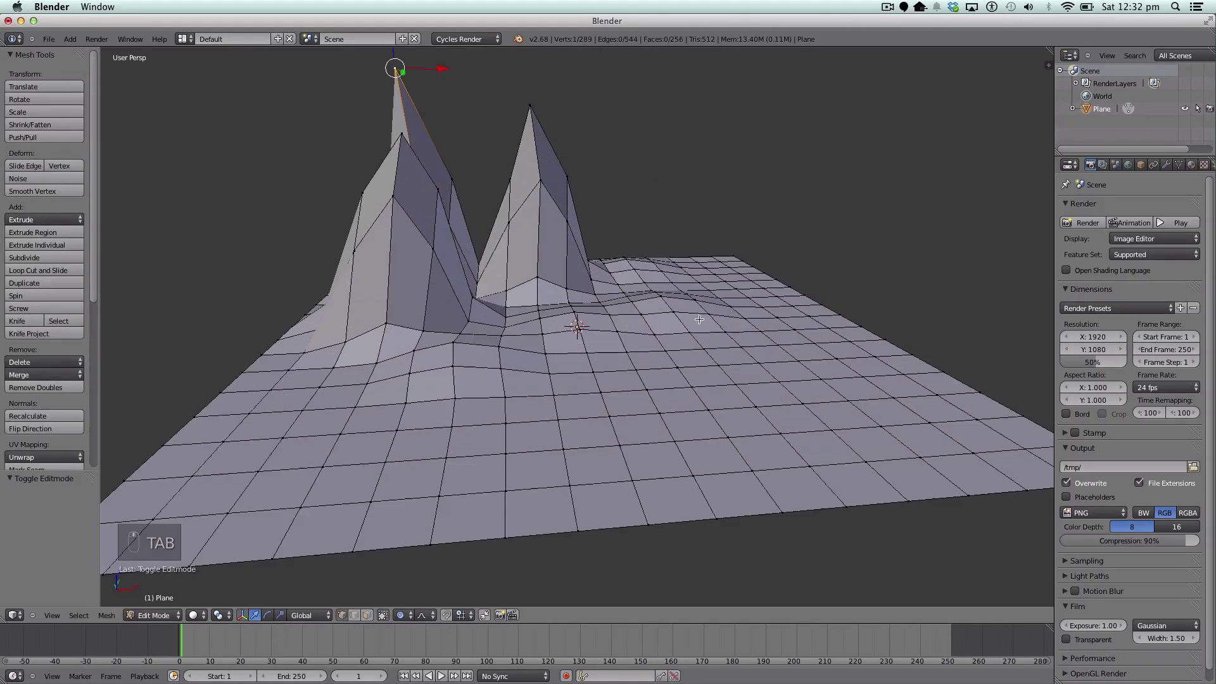
- View the terrain from the front and from the right in orthographic wireframe, with all vertices deselected
click(53, 616)
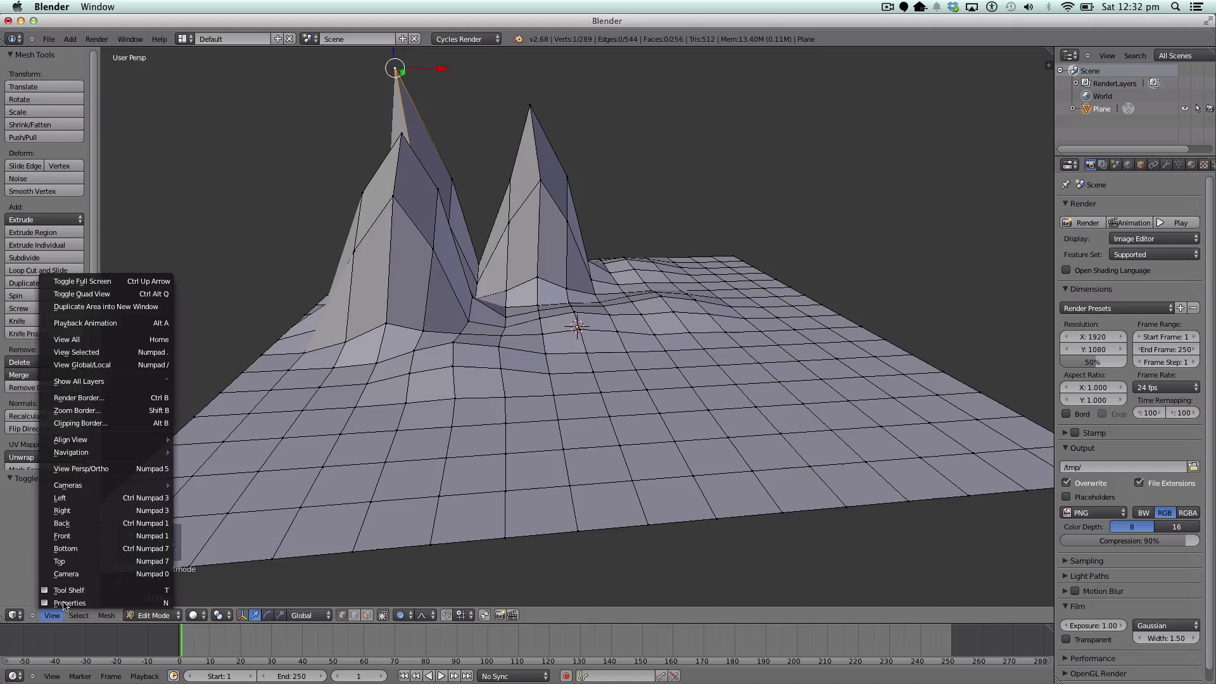
click(68, 536)
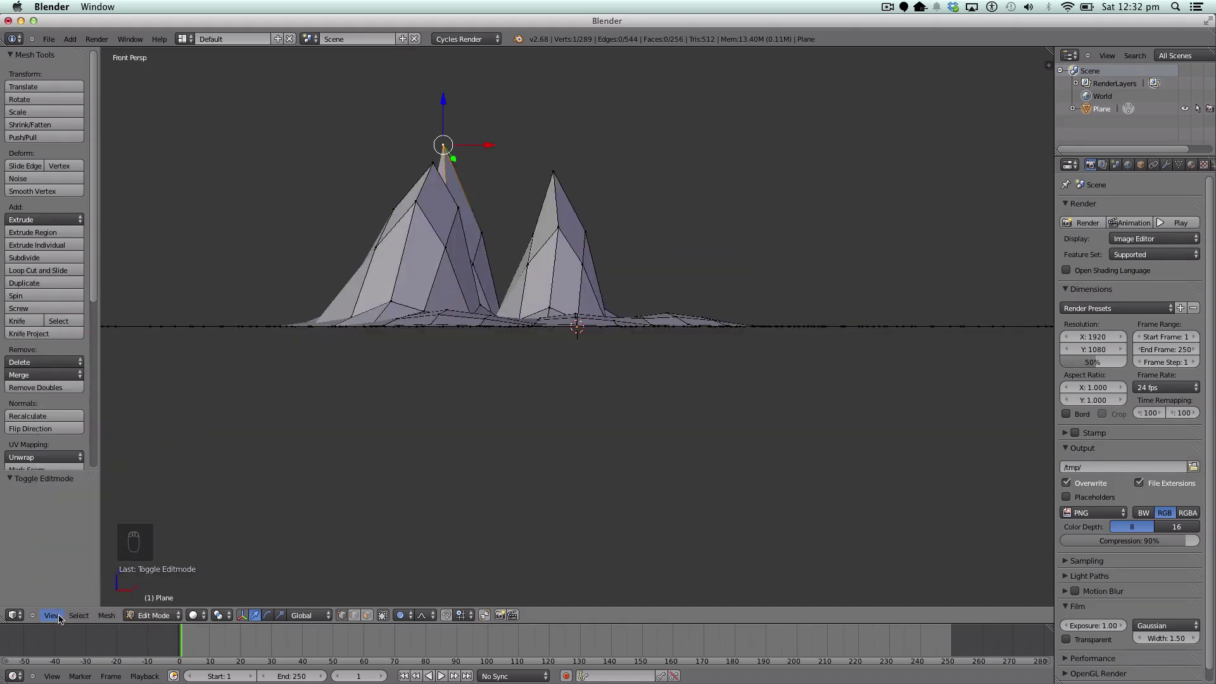
click(58, 619)
click(63, 508)
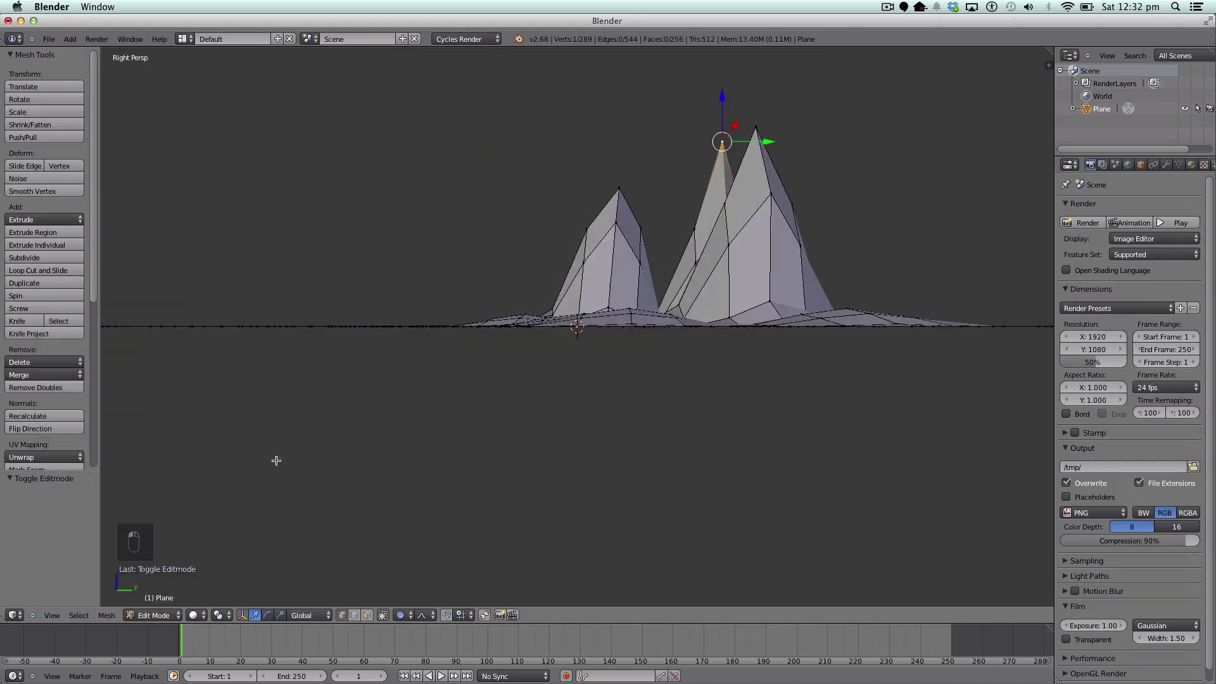
click(56, 615)
click(75, 469)
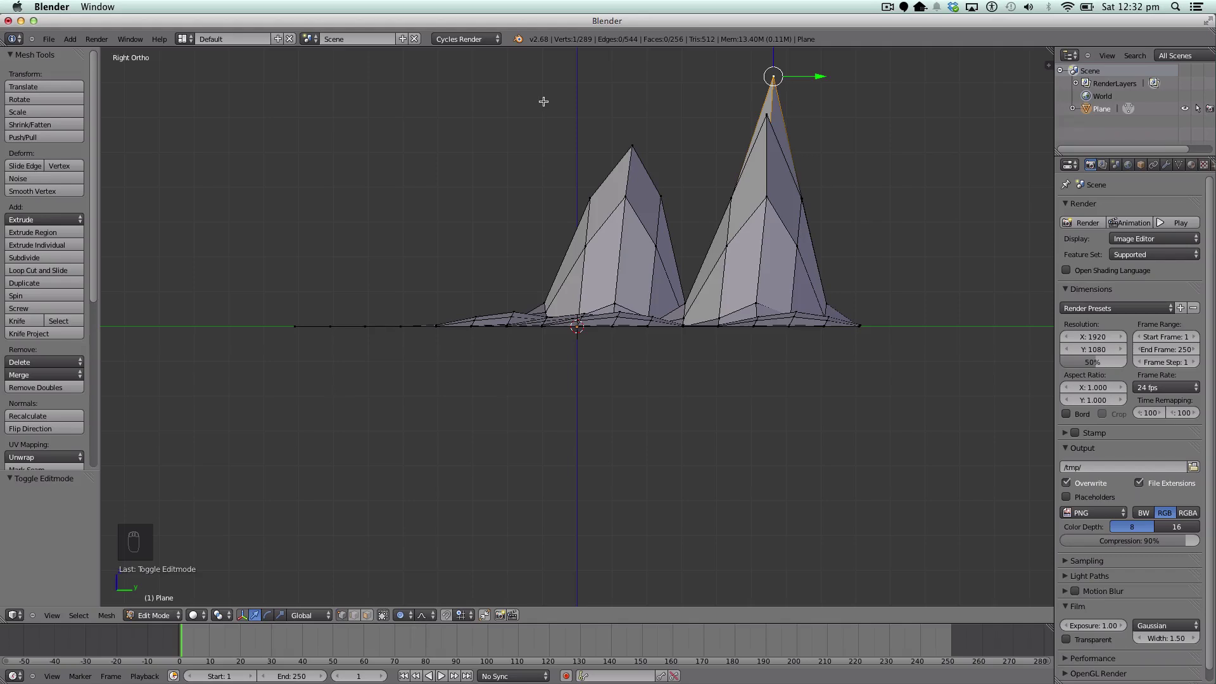
key(z)
key(a)
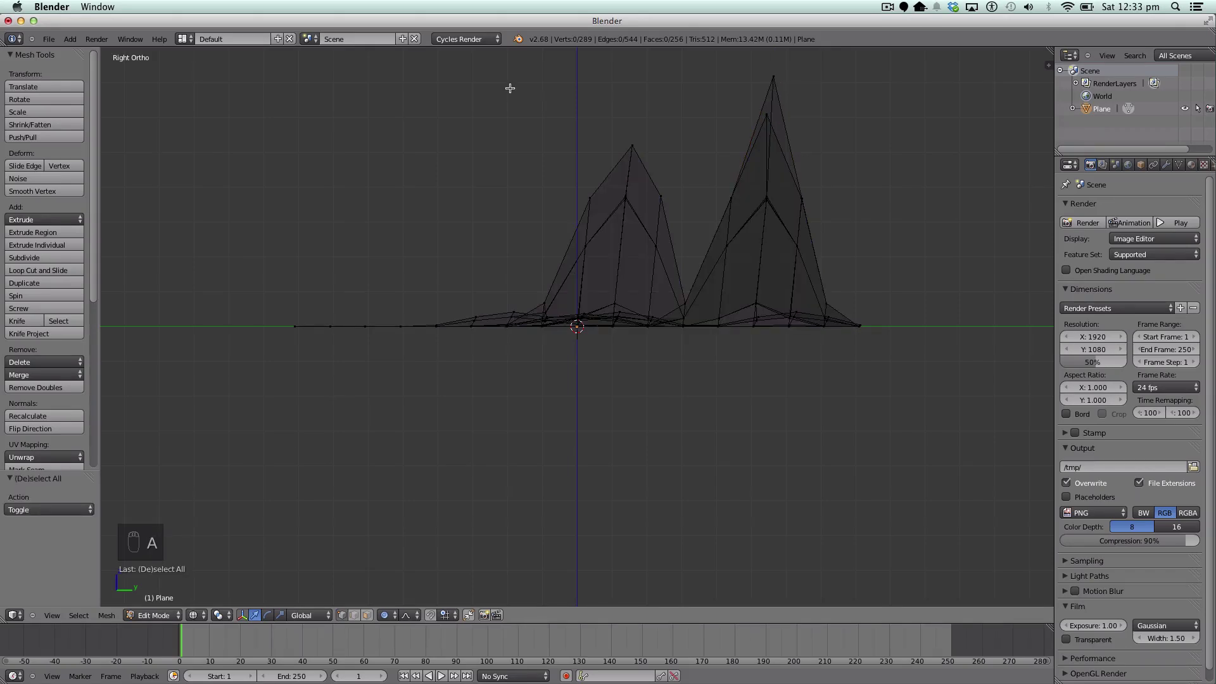
- Return the terrain to object mode with solid shading, in an angled perspective view
key(Tab)
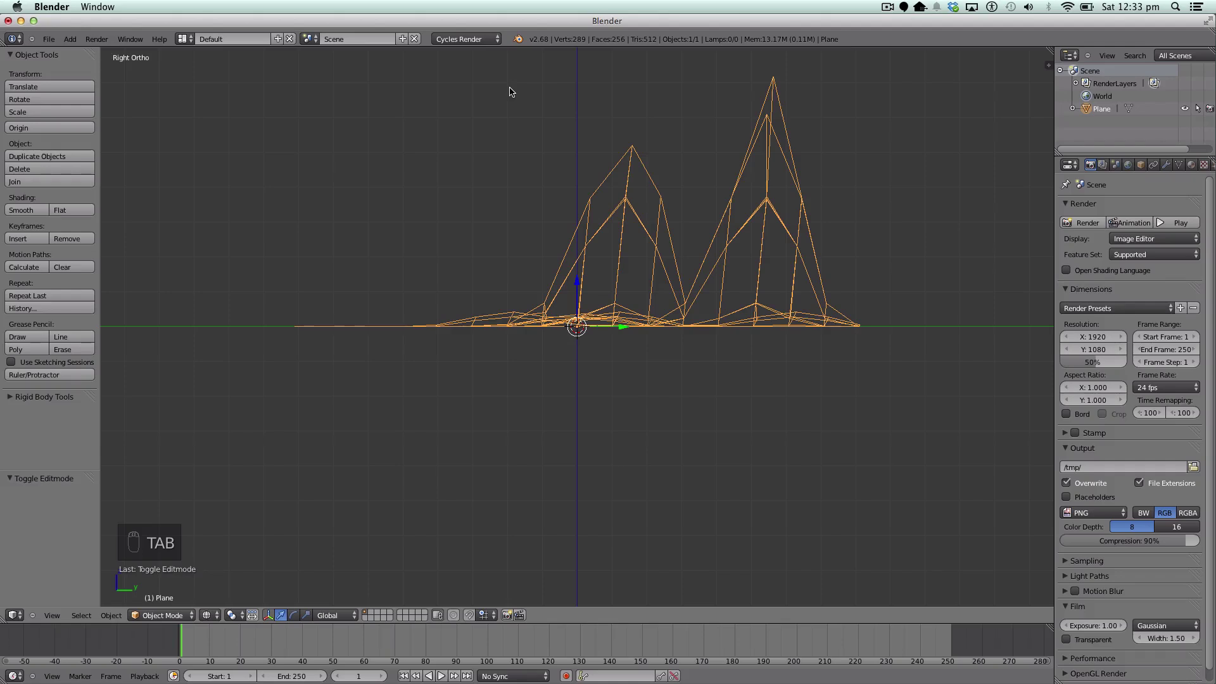
key(z)
middle_drag(460, 438, 676, 455)
scroll(576, 425, down, 2)
scroll(585, 424, up, 4)
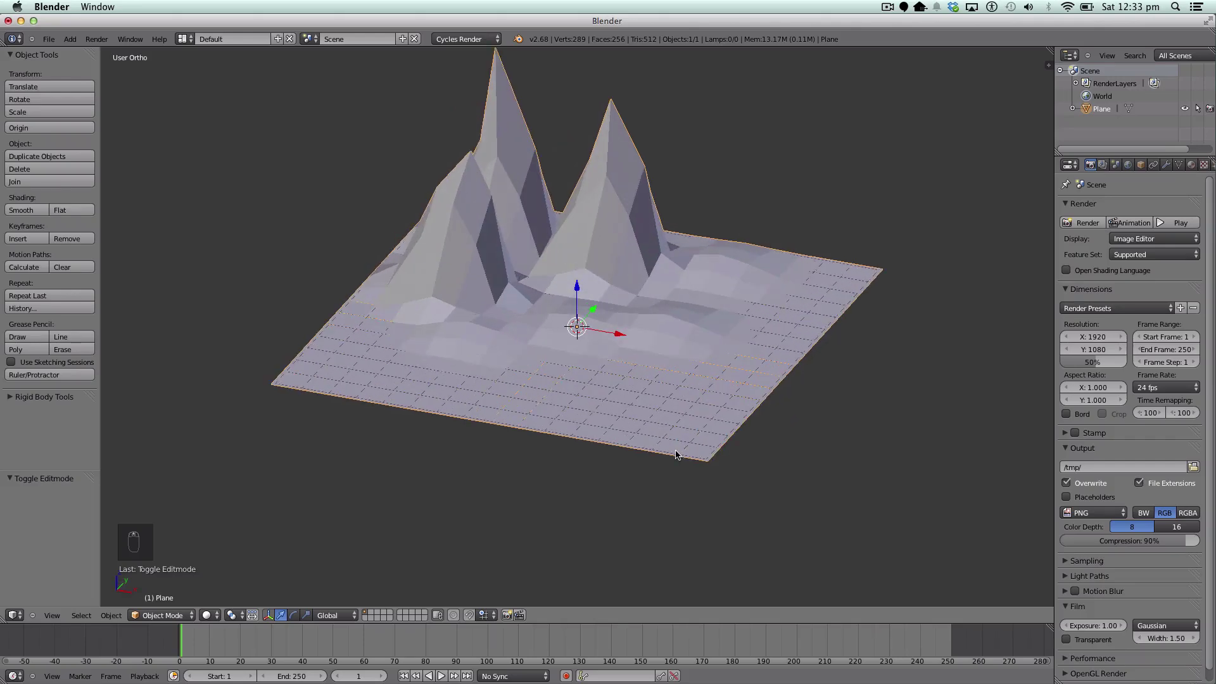
click(48, 609)
click(104, 471)
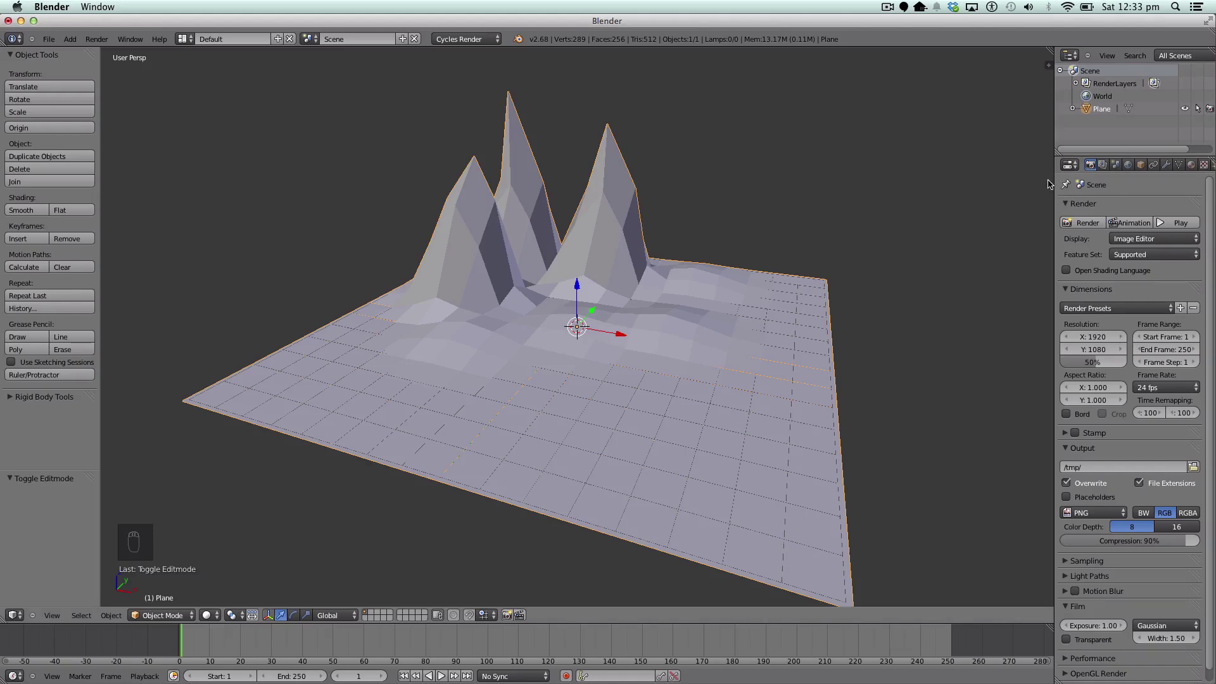
- Create a material on the plane and set its diffuse color to light green (R 0.492, G 0.800, B 0.285)
drag(1053, 183, 1025, 180)
click(1160, 164)
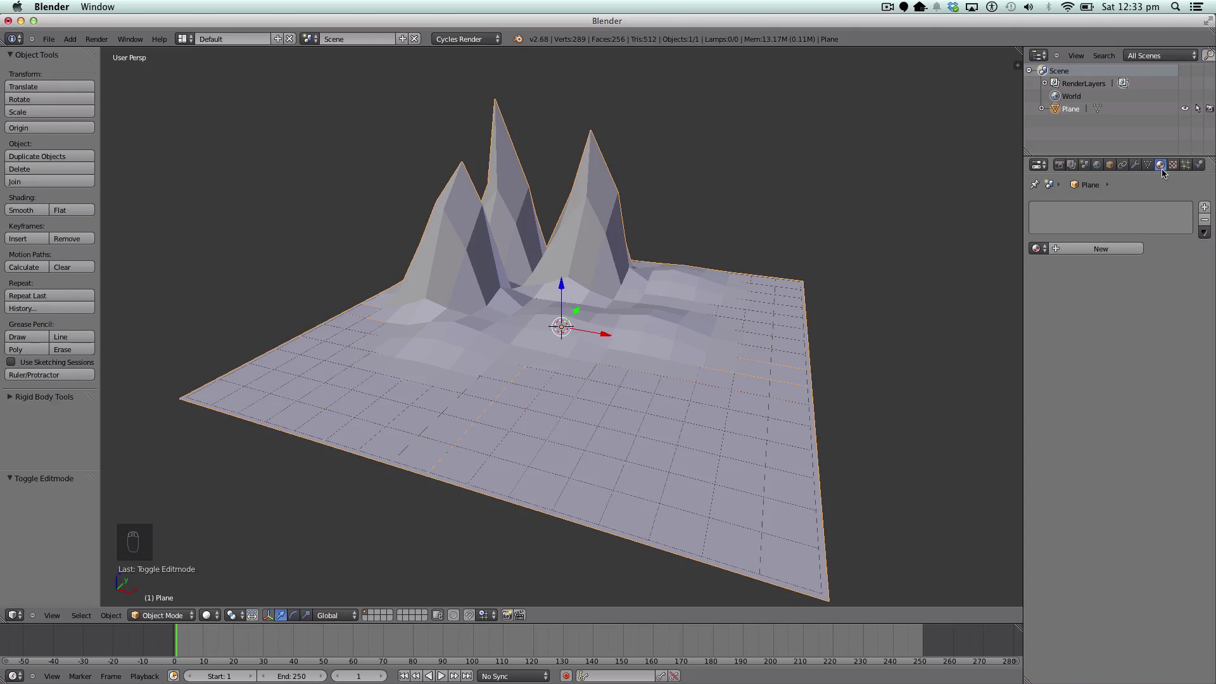
click(1101, 248)
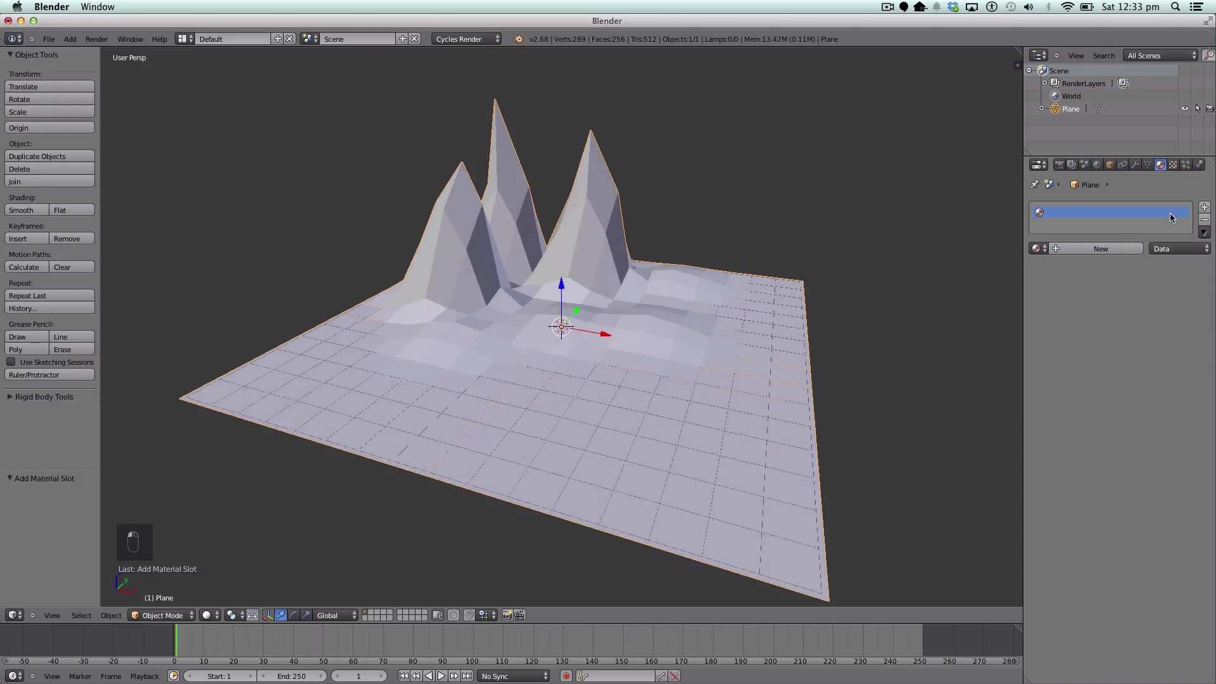
click(1146, 339)
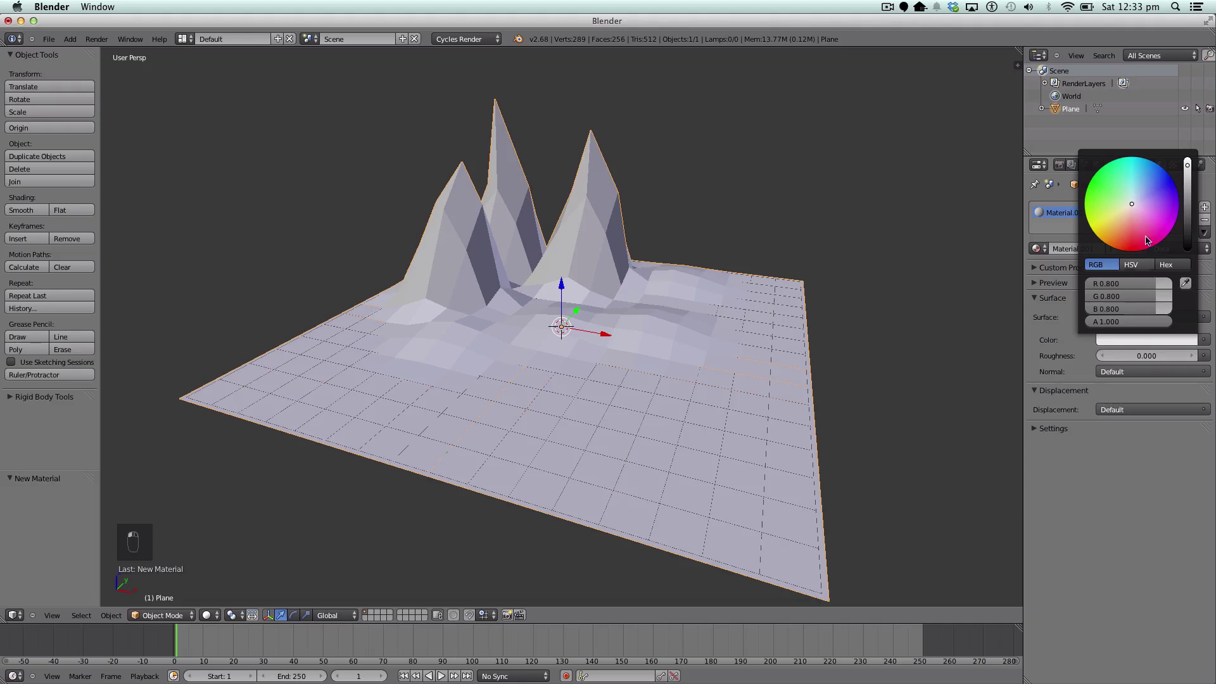
mouse_move(1119, 192)
mouse_down()
mouse_move(1104, 214)
mouse_move(1101, 199)
mouse_up()
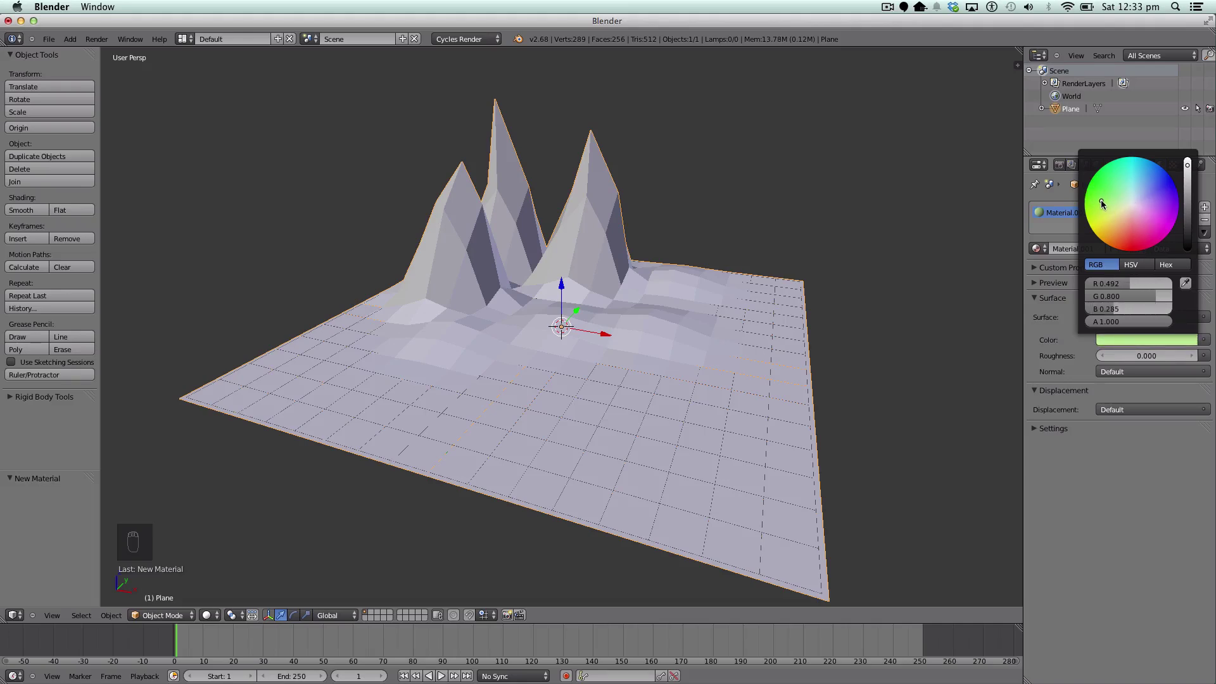
click(1110, 340)
click(1168, 266)
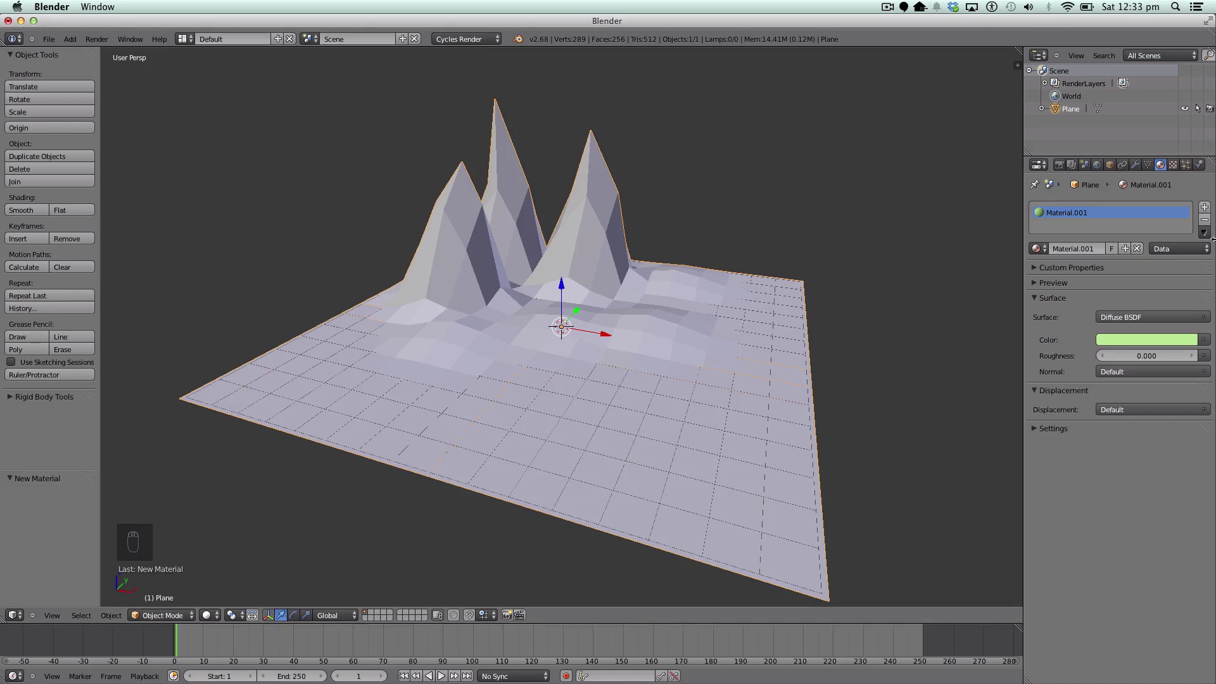
- Add a second material to the plane and rename the green material Ground
click(1205, 208)
click(1072, 248)
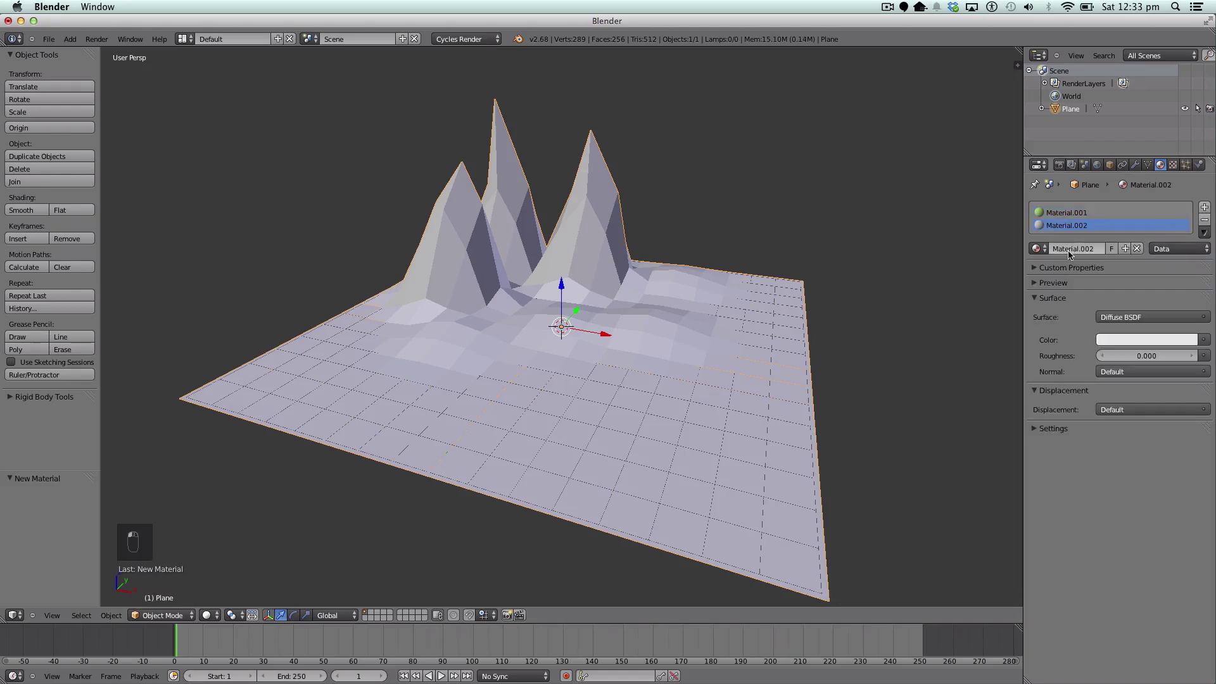
click(1076, 214)
click(1076, 252)
text(Gro)
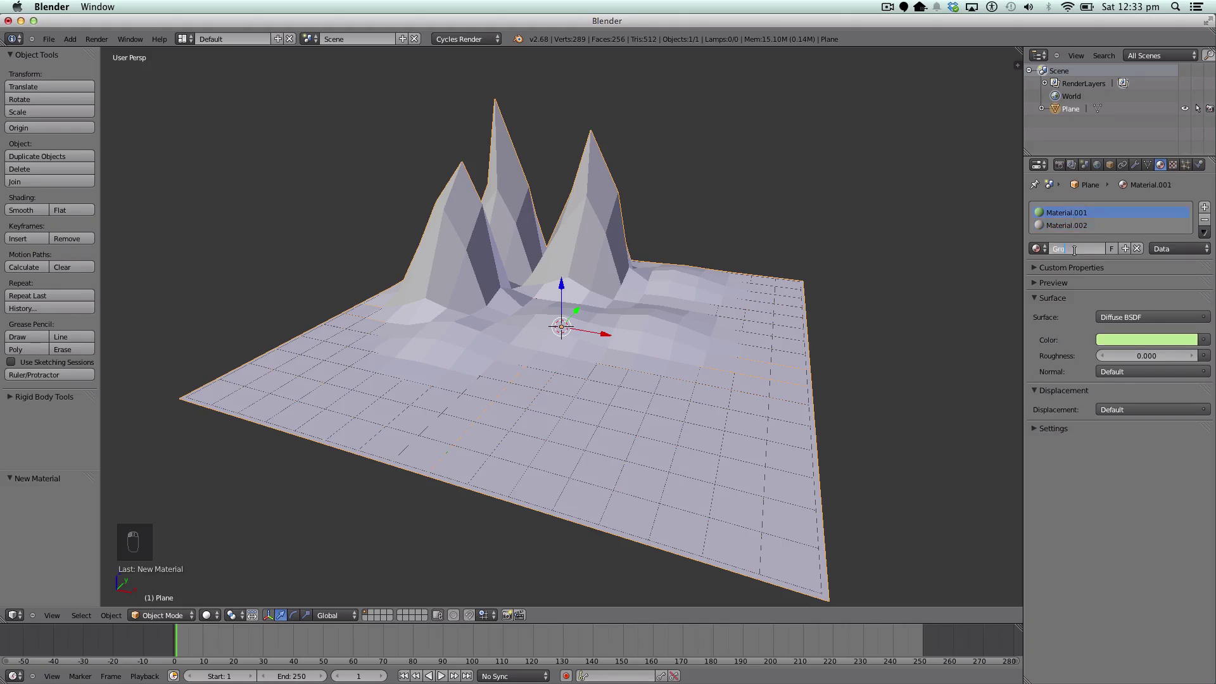
text(und)
key(Return)
- Rename the second material Moutntain
click(1076, 226)
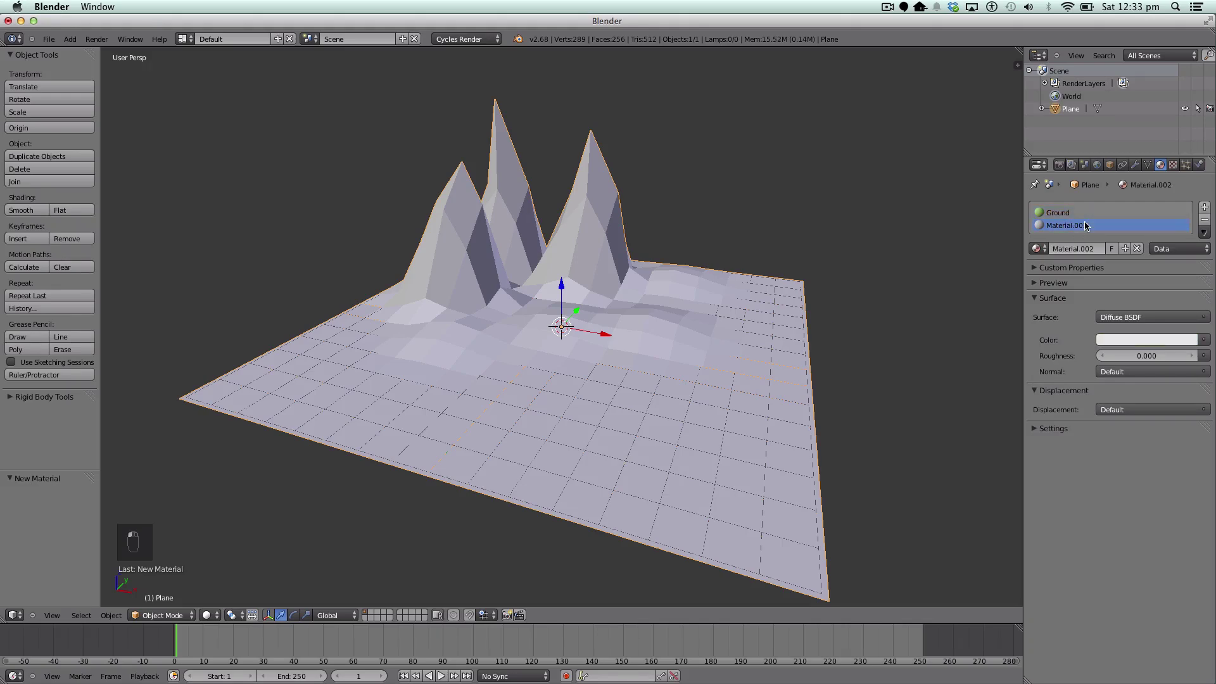
click(1077, 249)
key(BackSpace)
key(BackSpace)
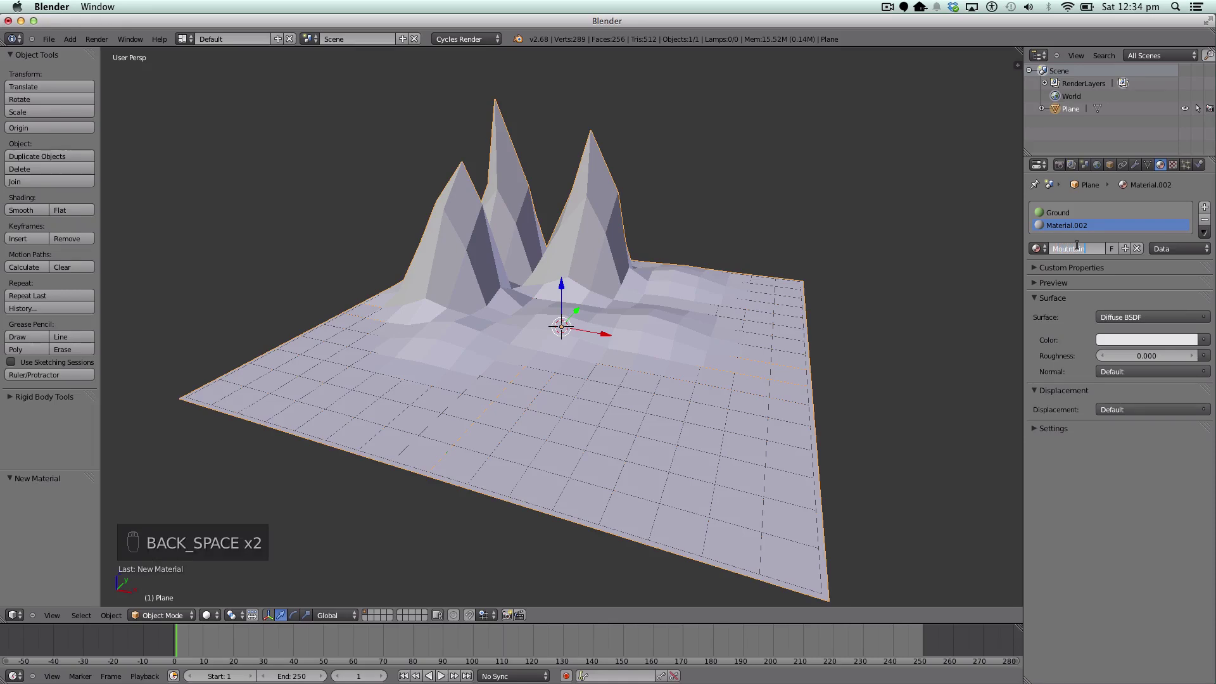
key(Return)
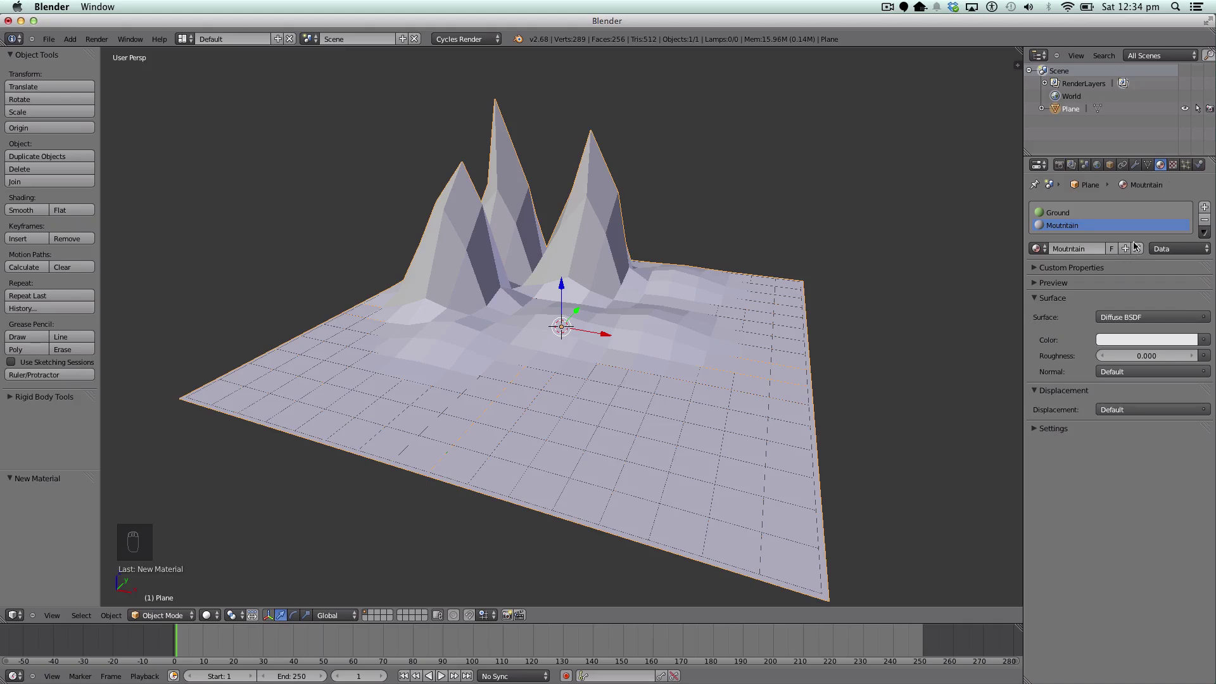
- Set the mountain material's diffuse color to a muted greyish brown
click(1143, 340)
drag(1126, 227, 1130, 206)
click(1186, 201)
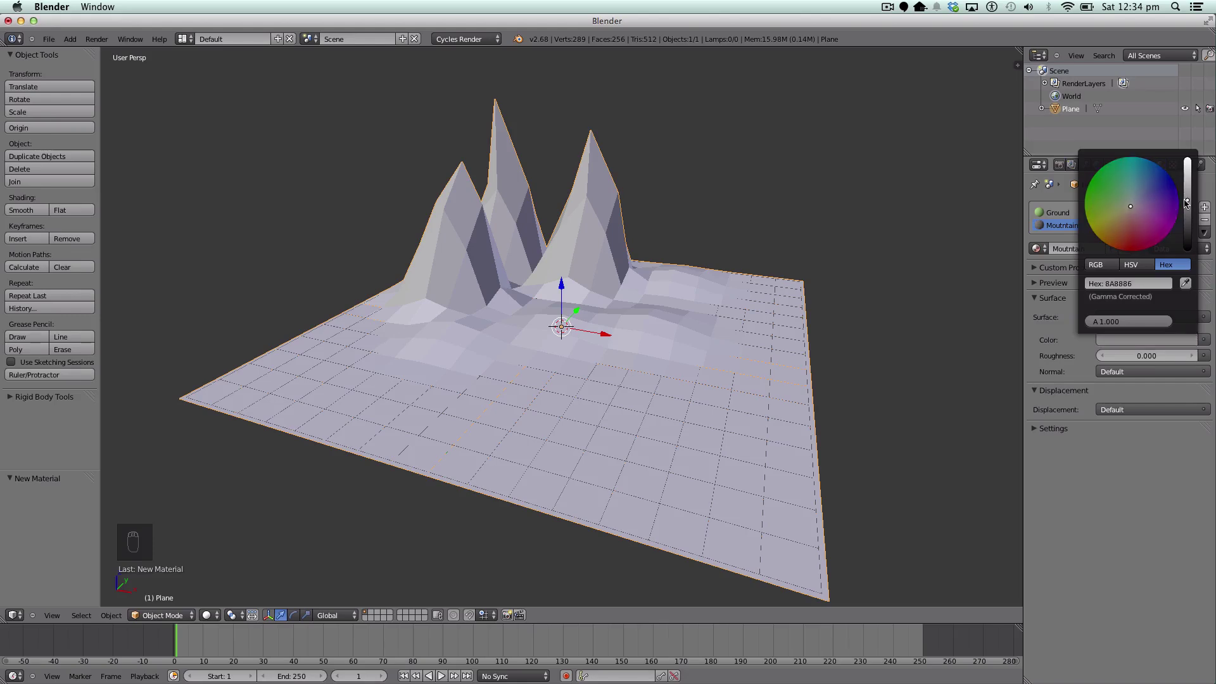
click(1115, 230)
drag(1120, 229, 1124, 221)
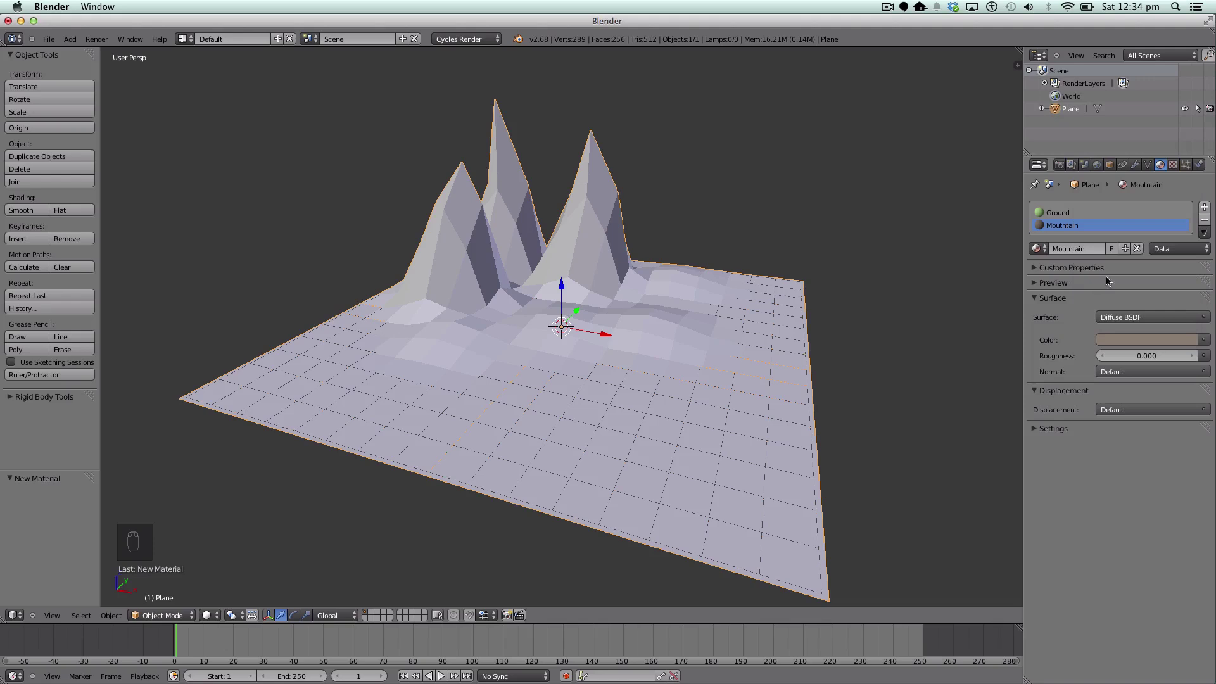
- Add a third material named Snow to the plane and set its diffuse color to white
click(1204, 207)
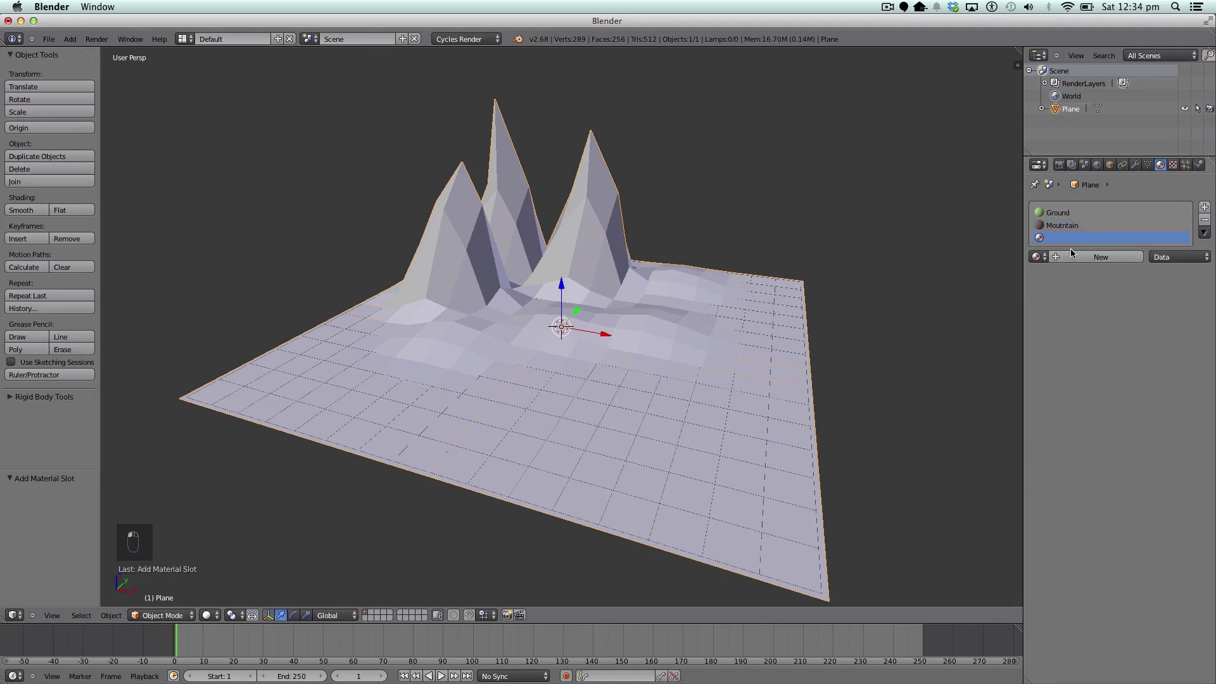
click(1074, 256)
click(1074, 257)
text(Snow)
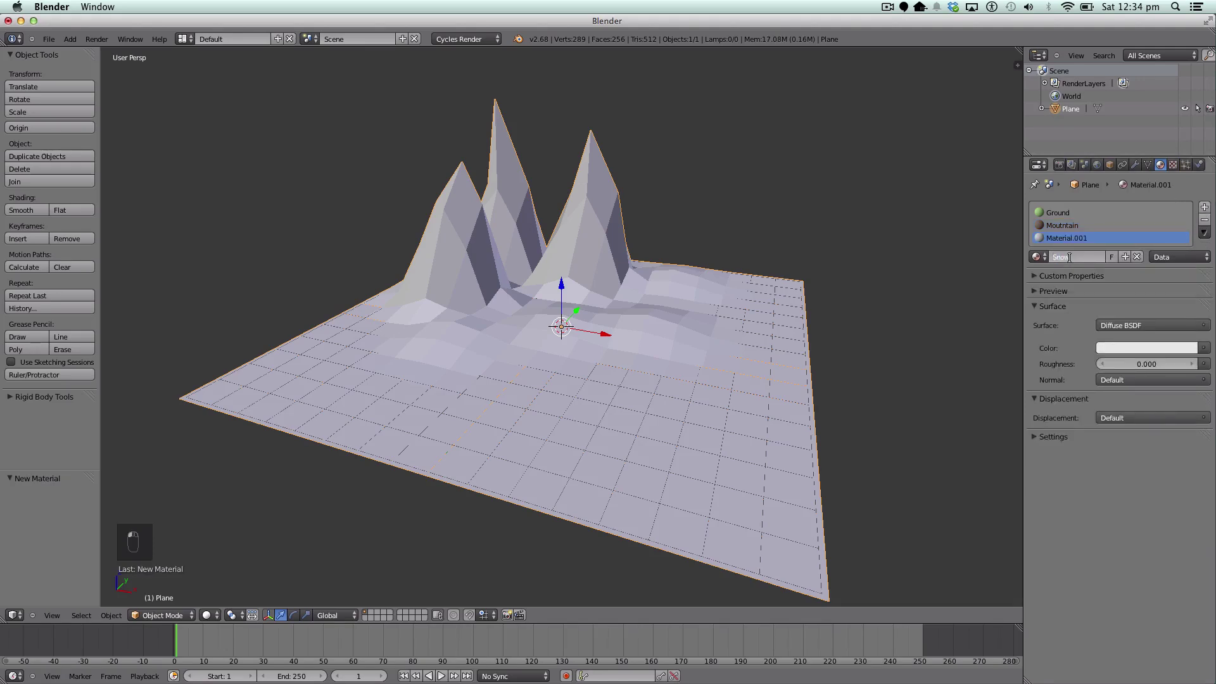
key(Return)
click(1121, 347)
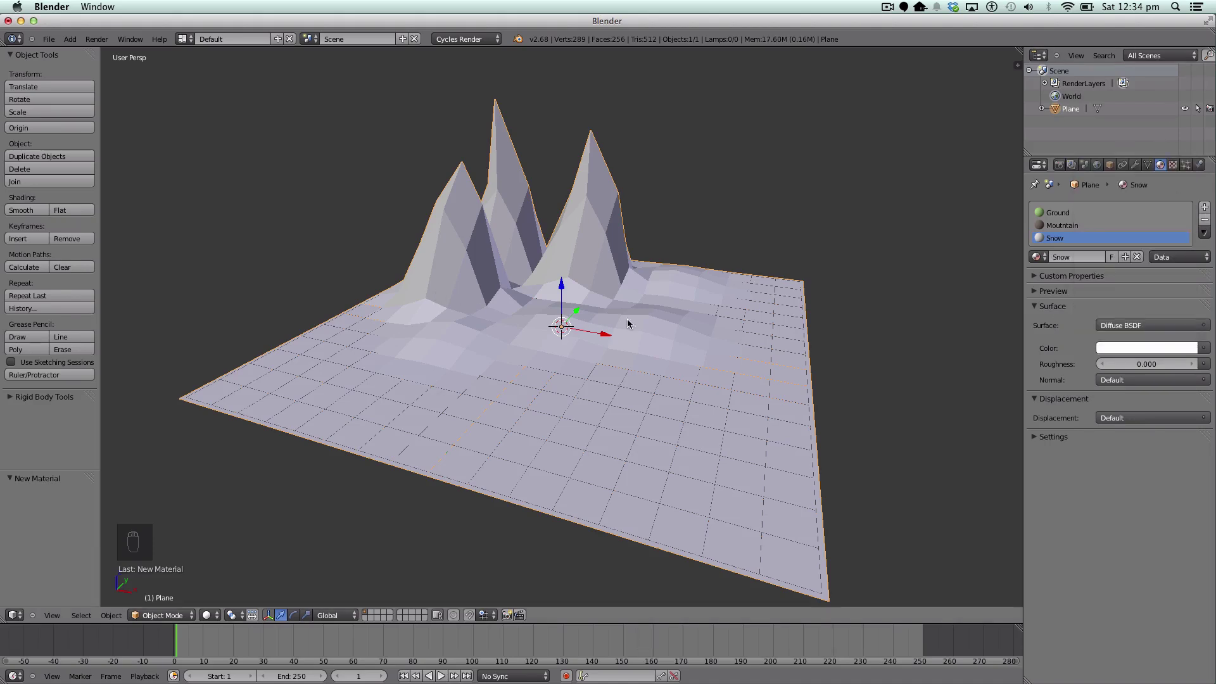
- Copy the Ground material's green diffuse color to its viewport color
click(1075, 213)
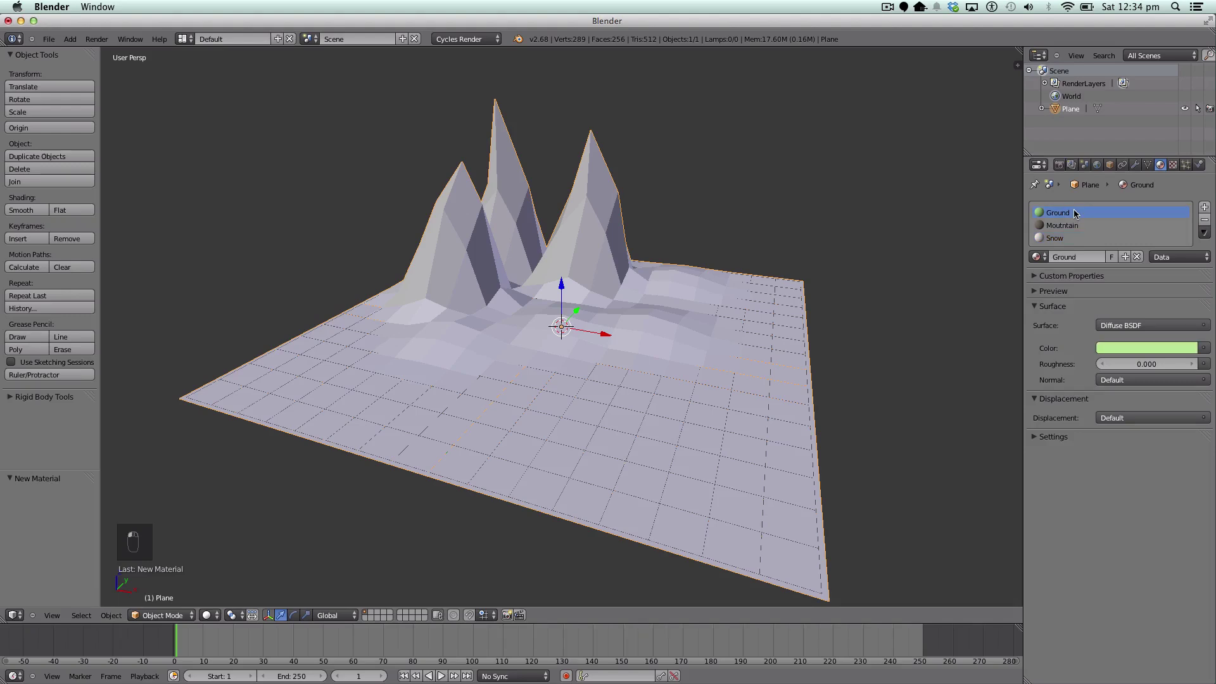
click(1055, 436)
click(1062, 470)
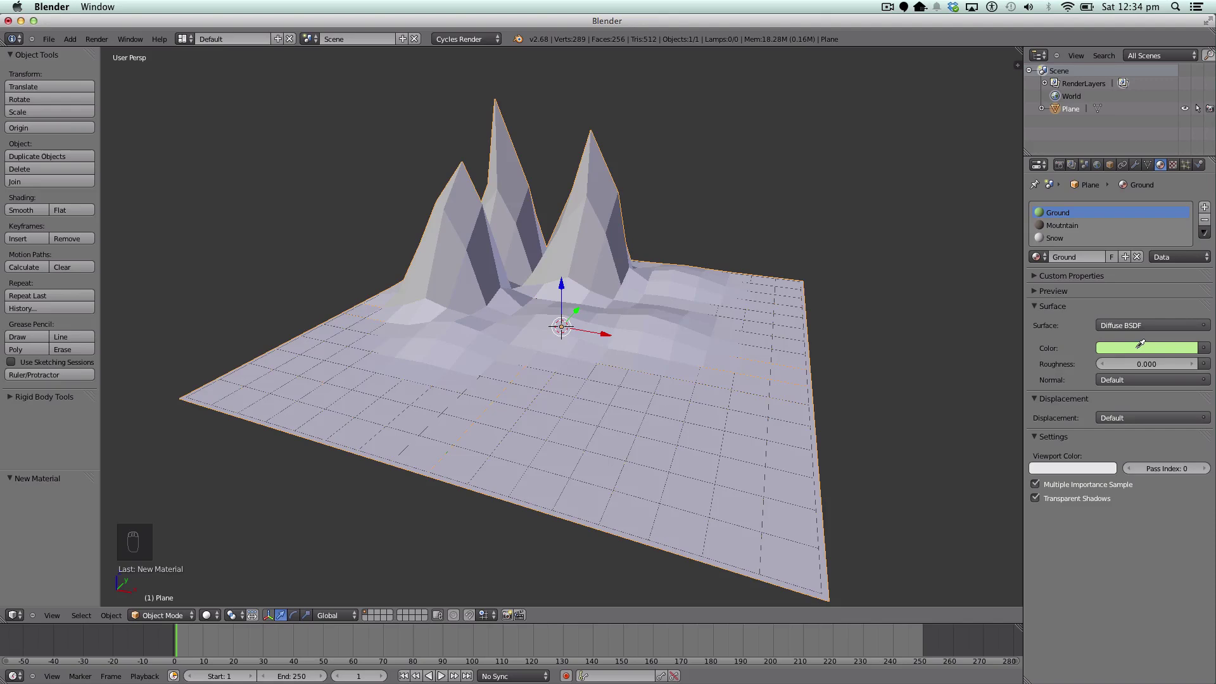
drag(1140, 348, 1072, 468)
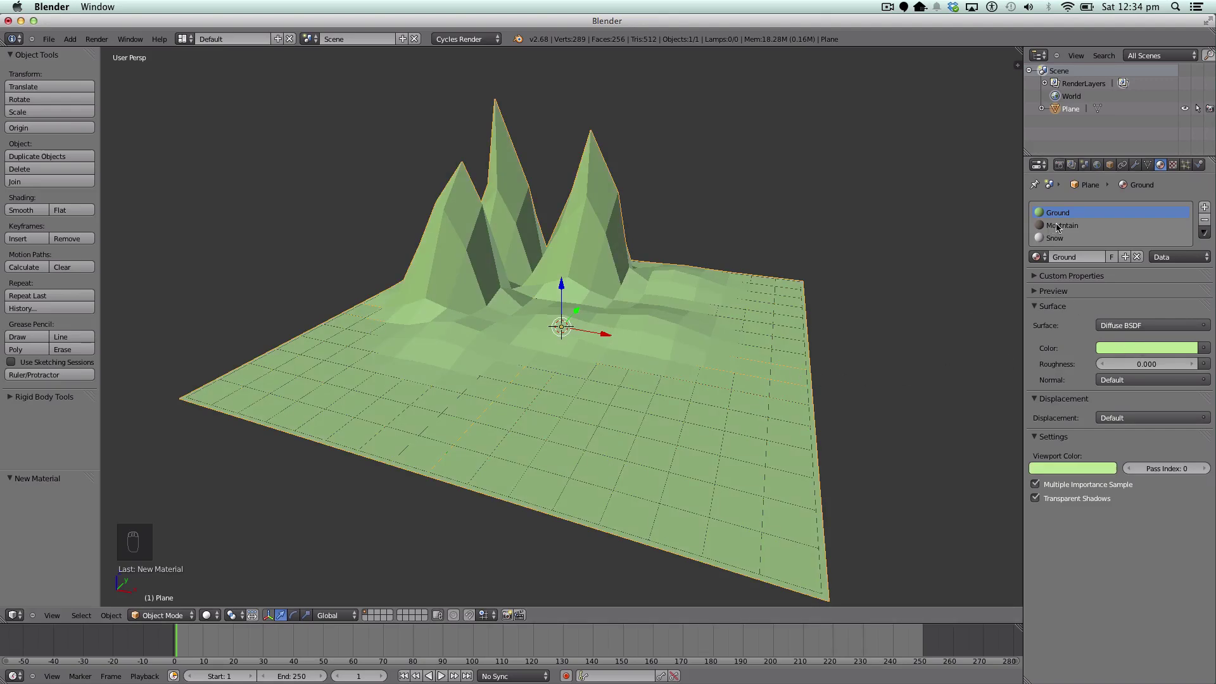
- Sample the mountain material's brown diffuse color into its viewport color with the eyedropper
click(1084, 225)
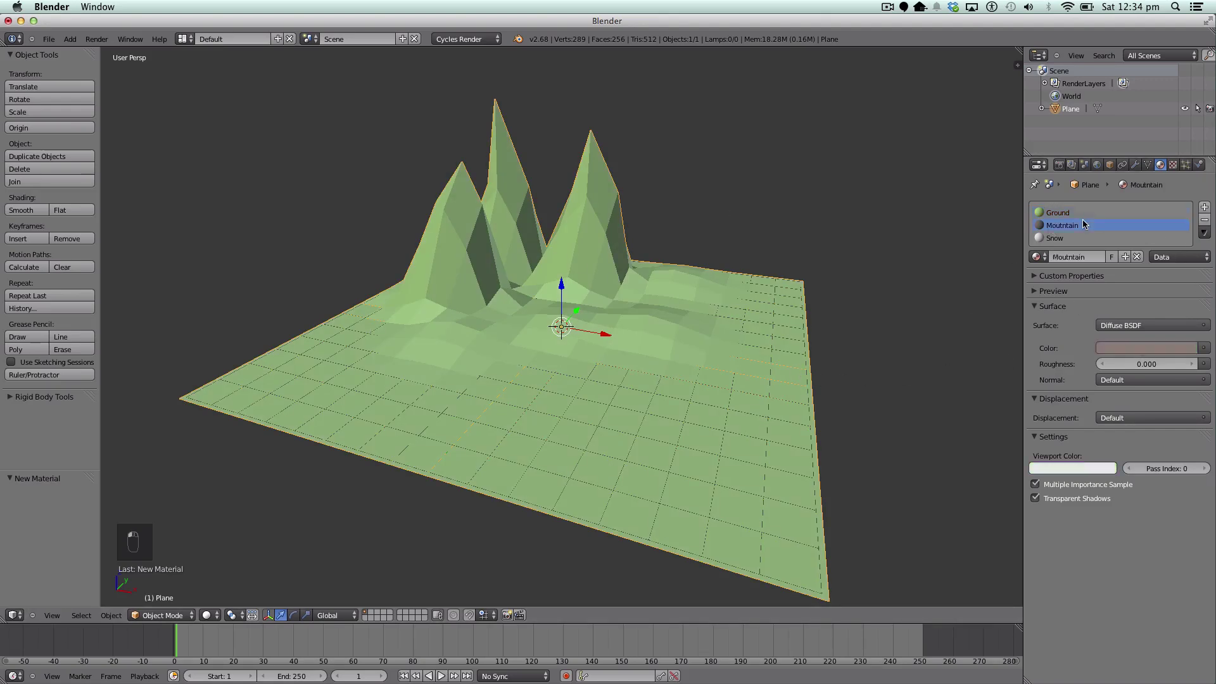
click(1084, 470)
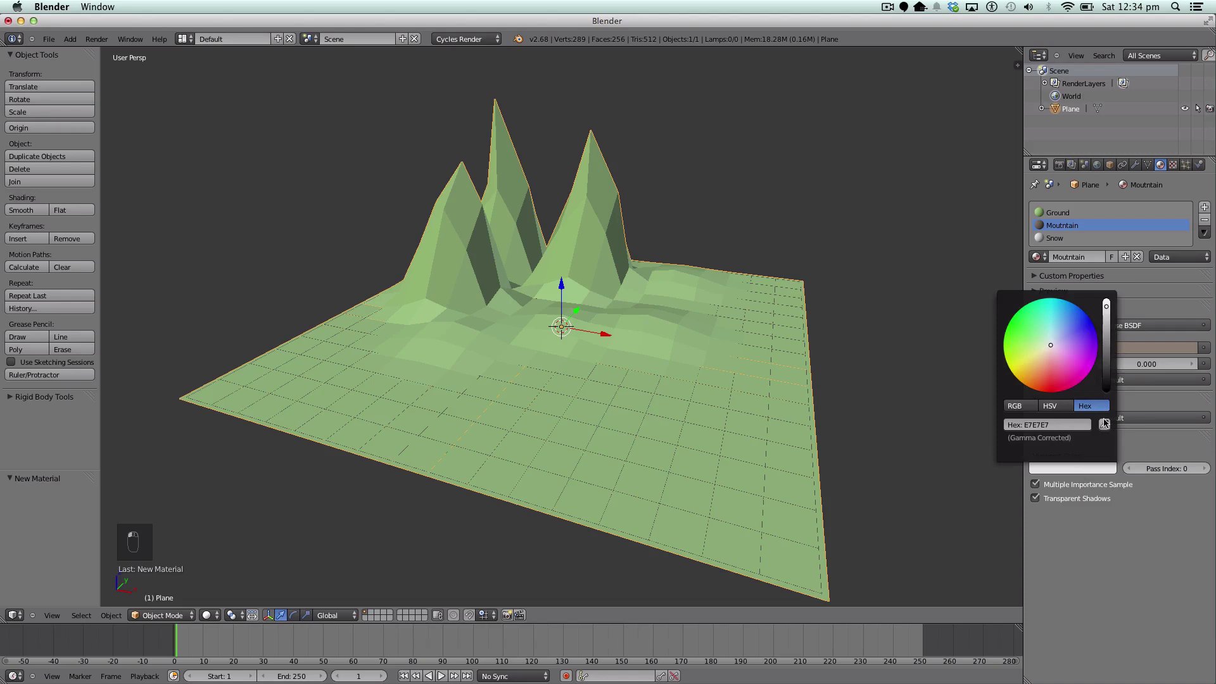
click(1104, 424)
click(1145, 346)
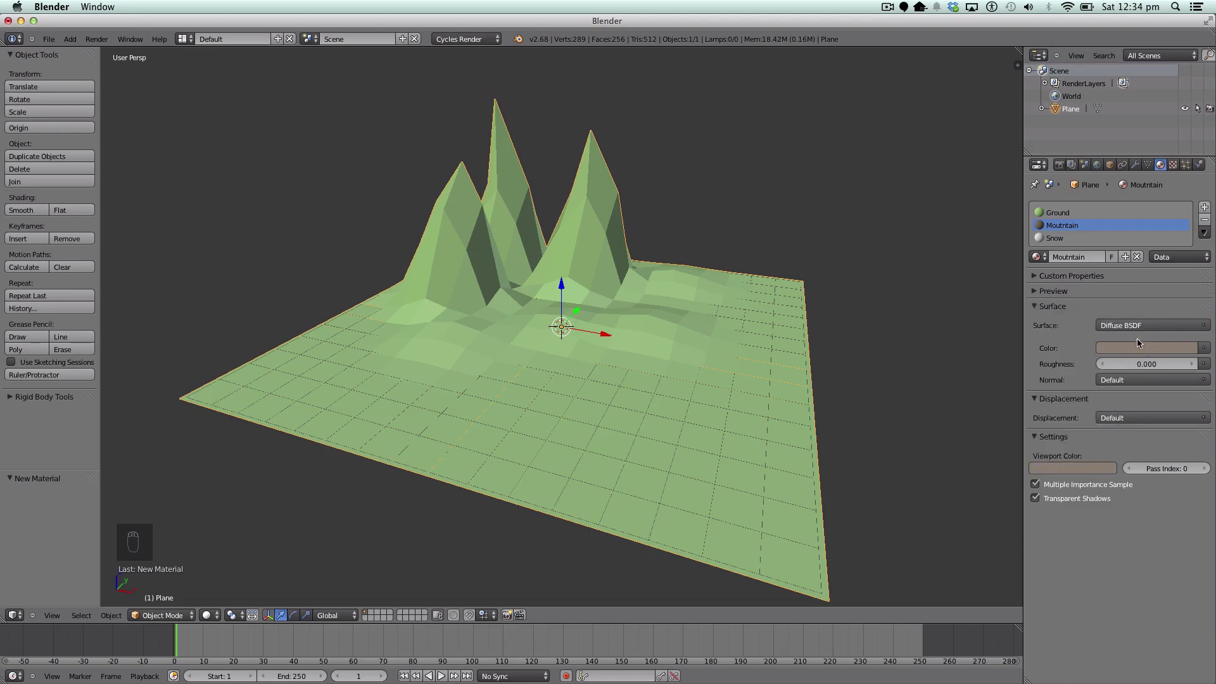
- Set the Snow material's viewport color to white and enter edit mode on the plane
click(1075, 239)
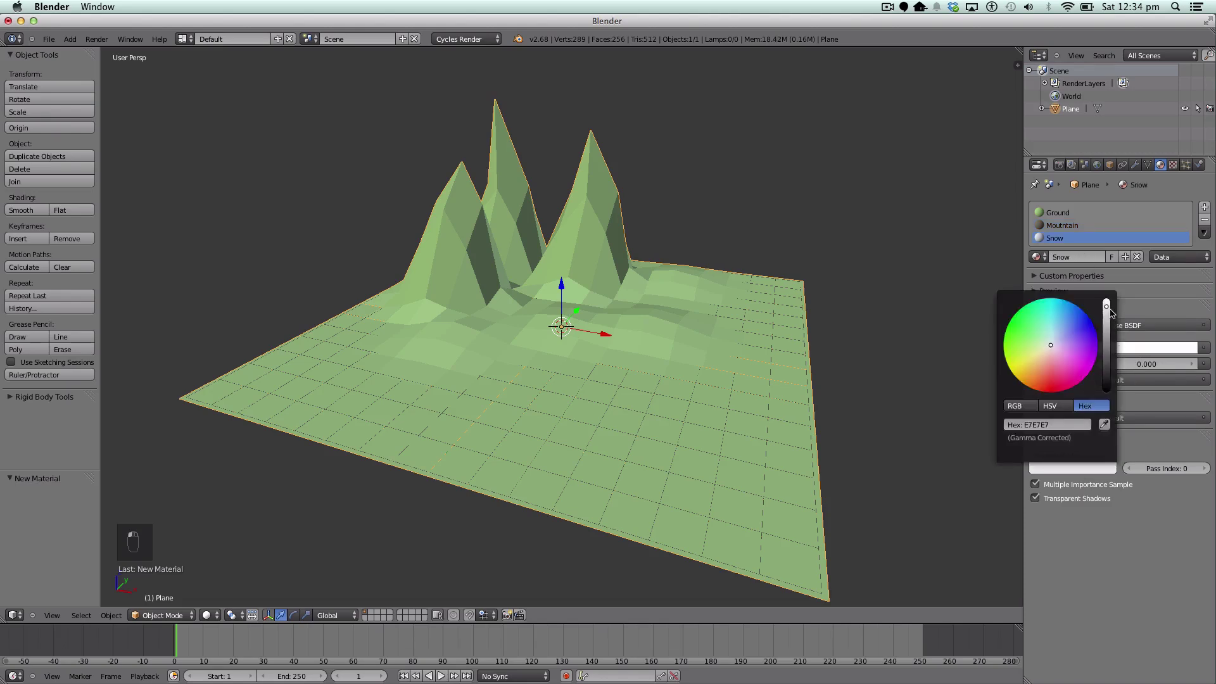
drag(1111, 312, 1107, 299)
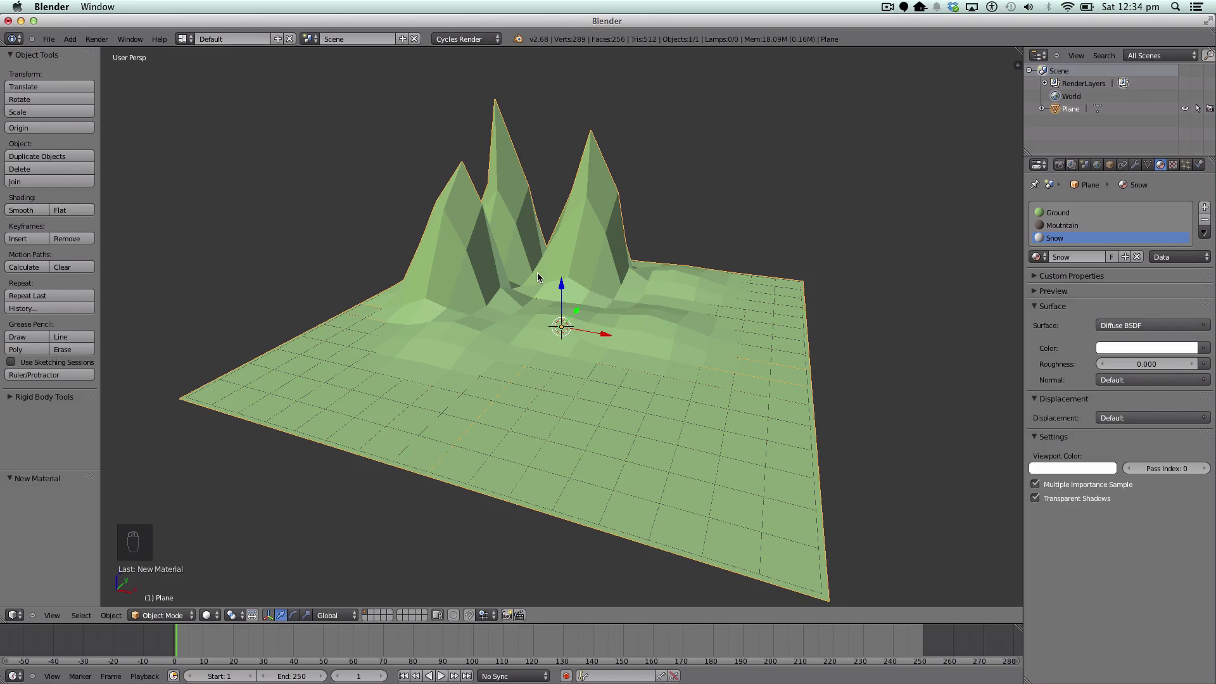
middle_drag(537, 277, 483, 271)
key(Tab)
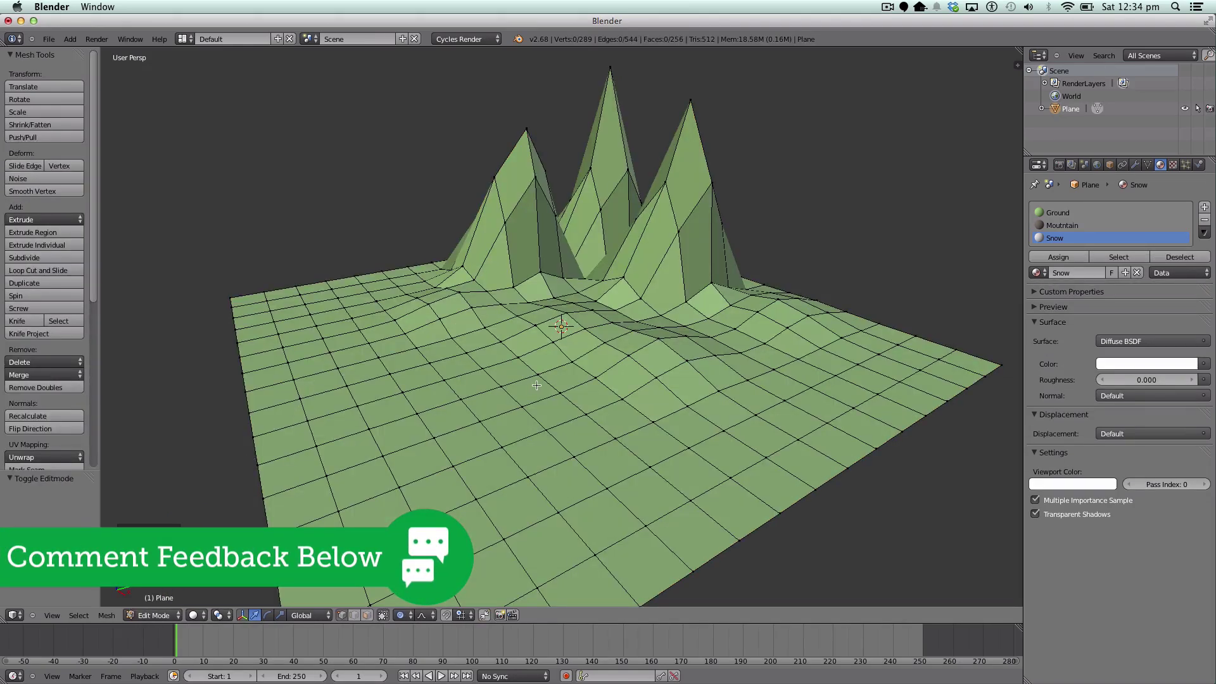
- In the front wireframe view, box-select the mountains and assign them the brown mountain material, returning to solid shading with nothing selected
click(196, 615)
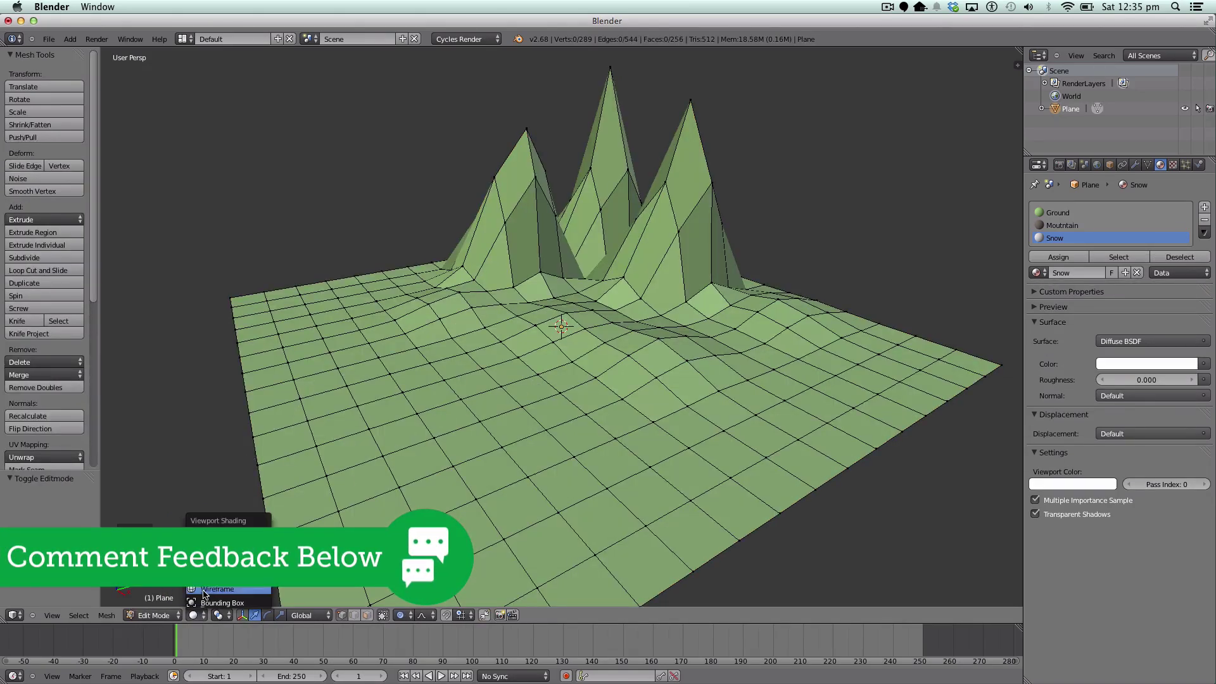
click(203, 591)
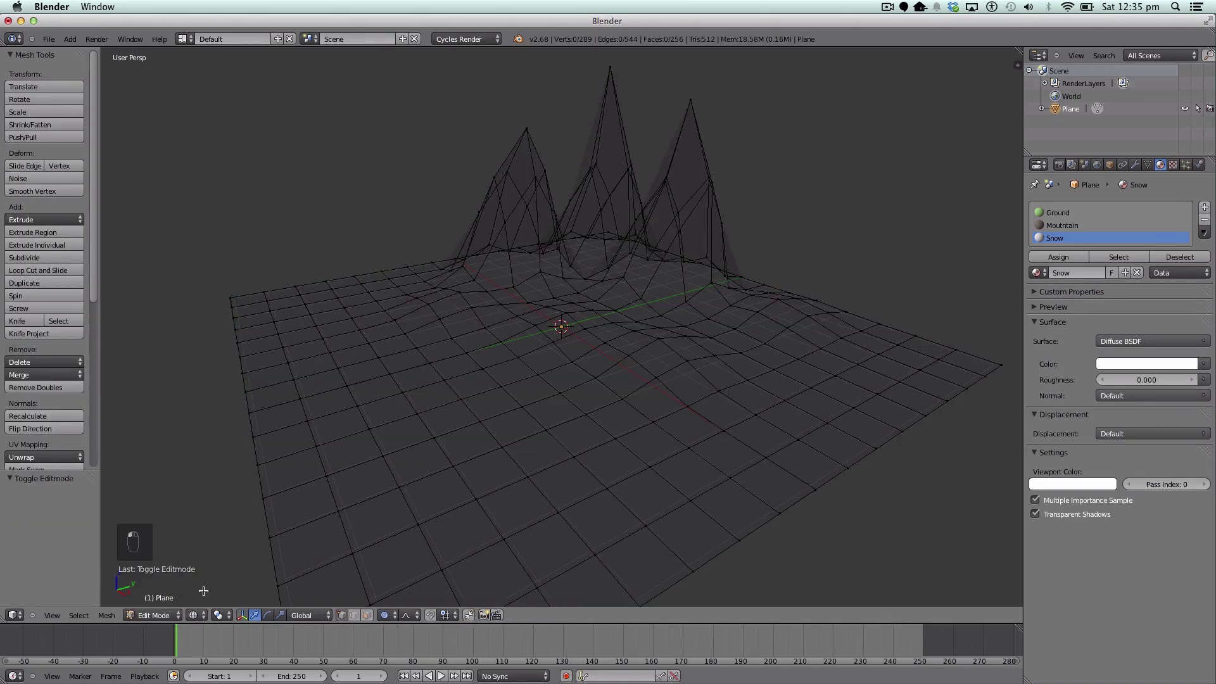
click(52, 615)
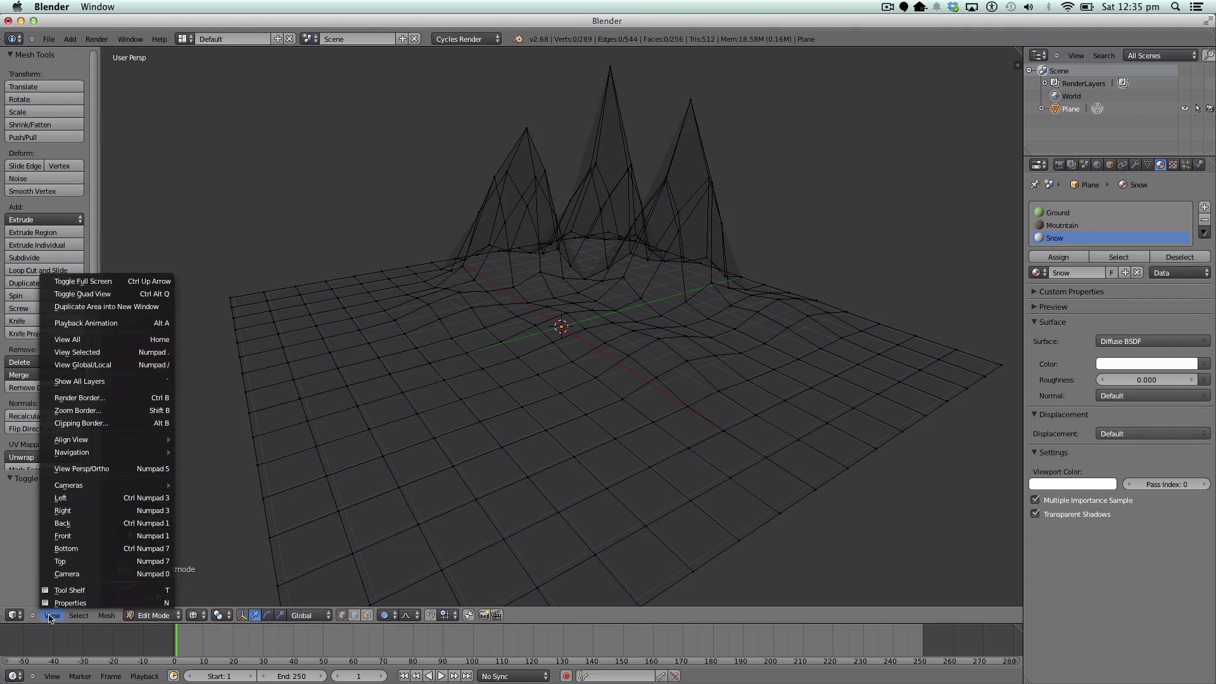
click(66, 533)
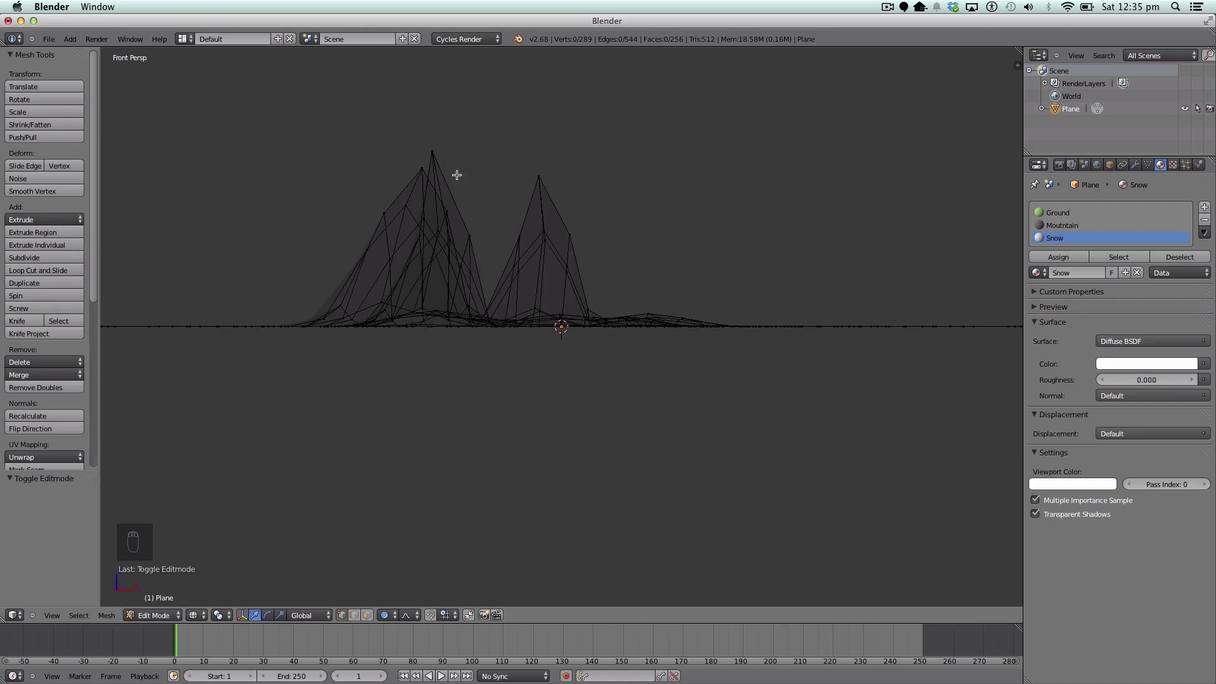
key(b)
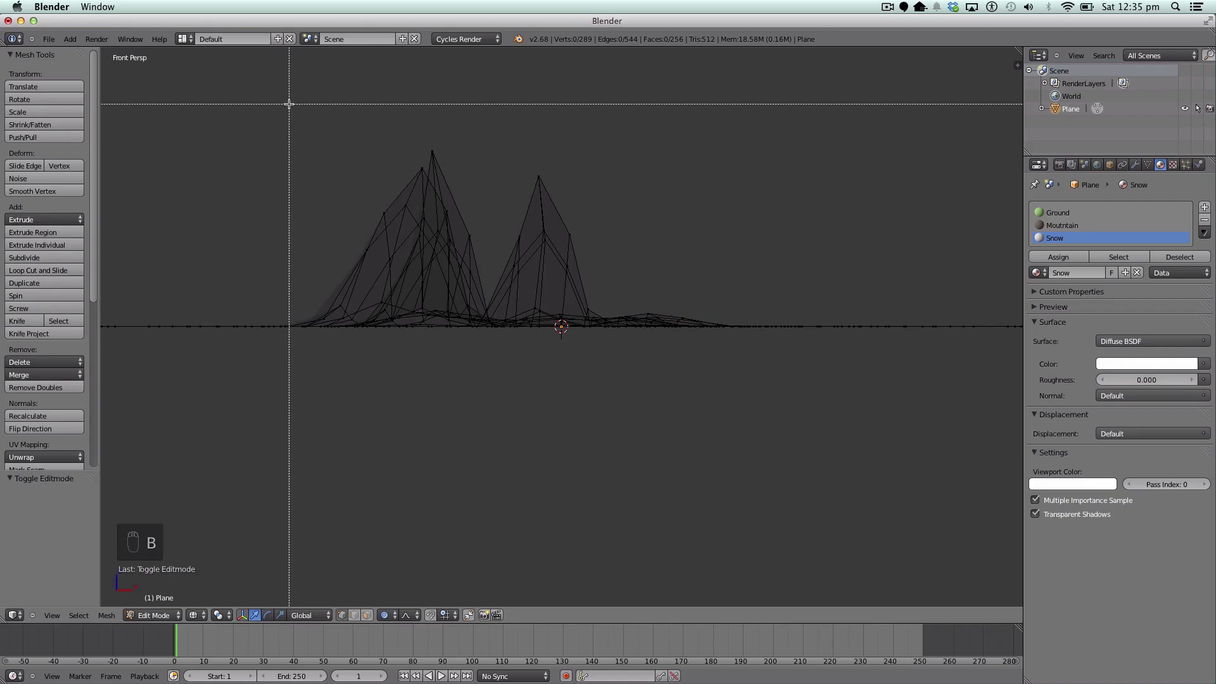
drag(271, 89, 600, 330)
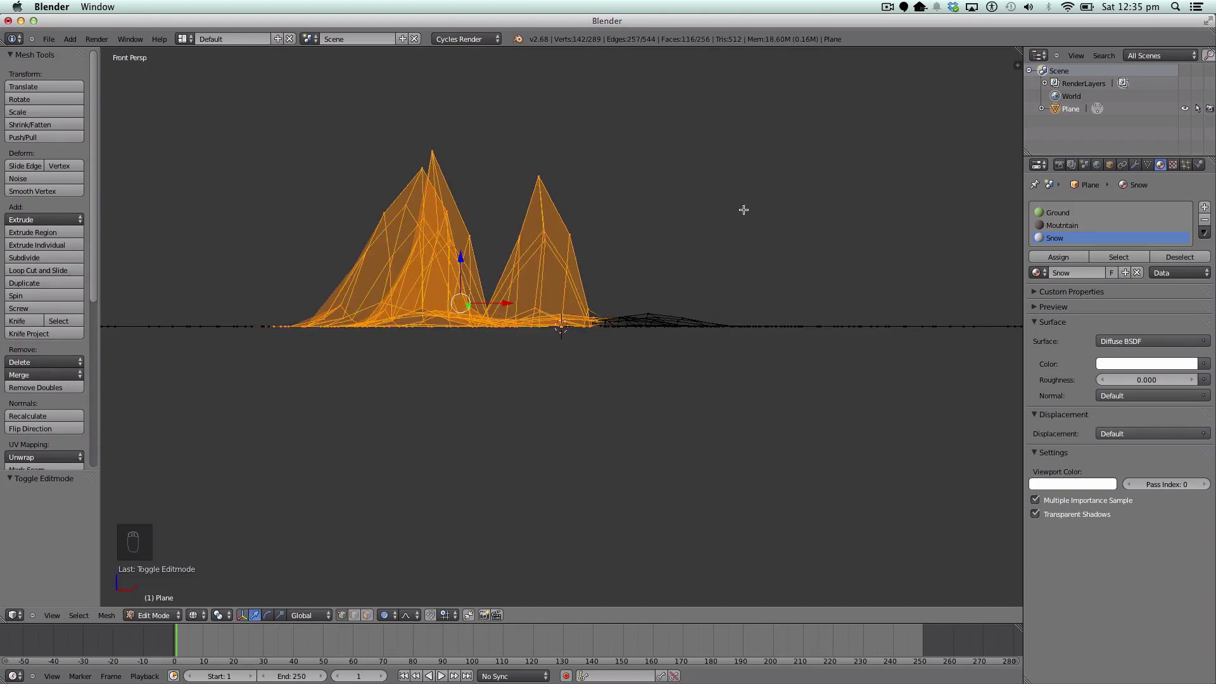
click(1062, 225)
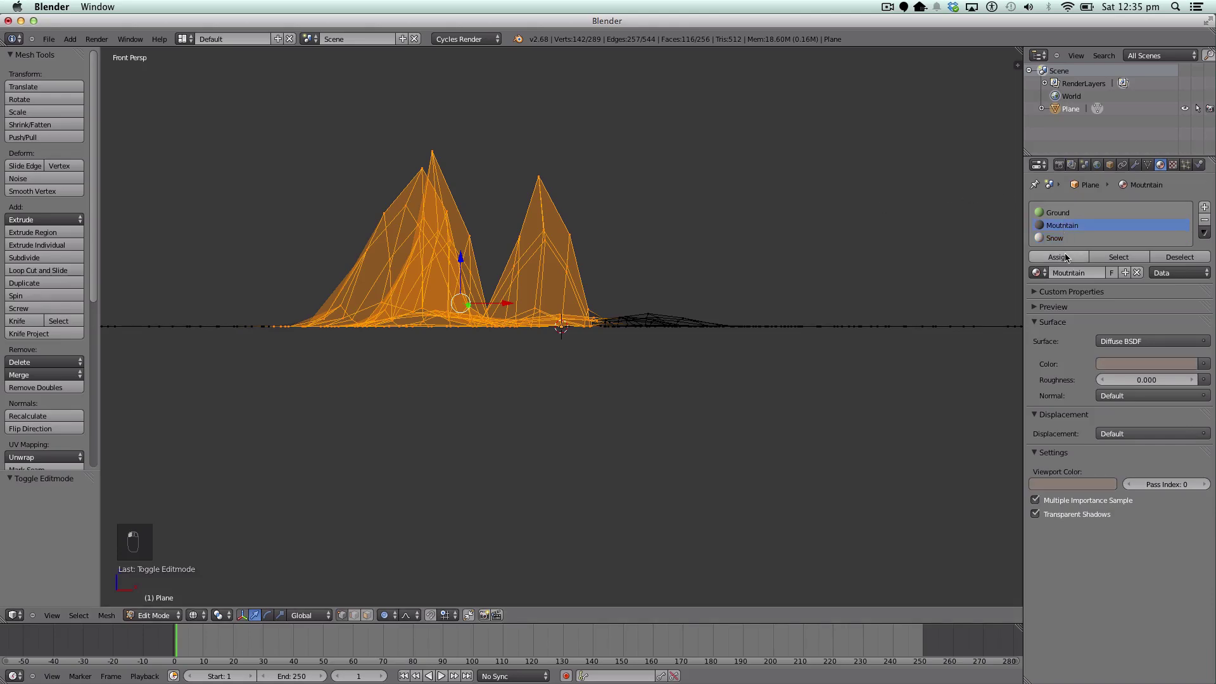
click(1066, 259)
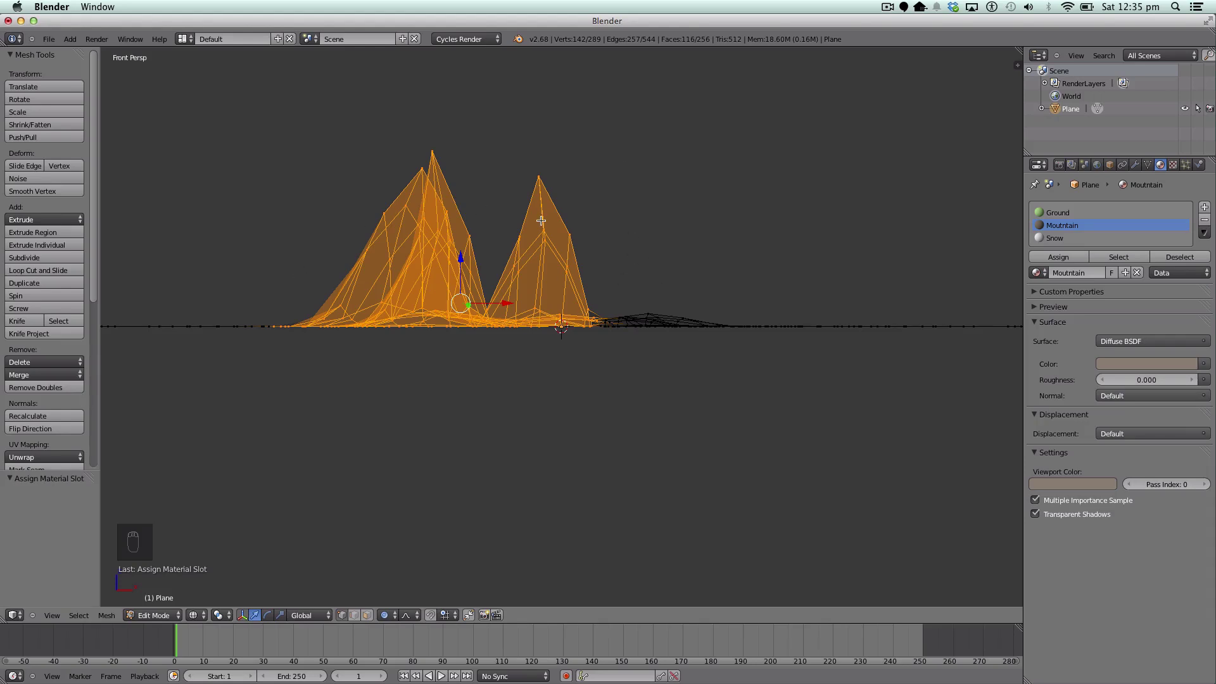
key(z)
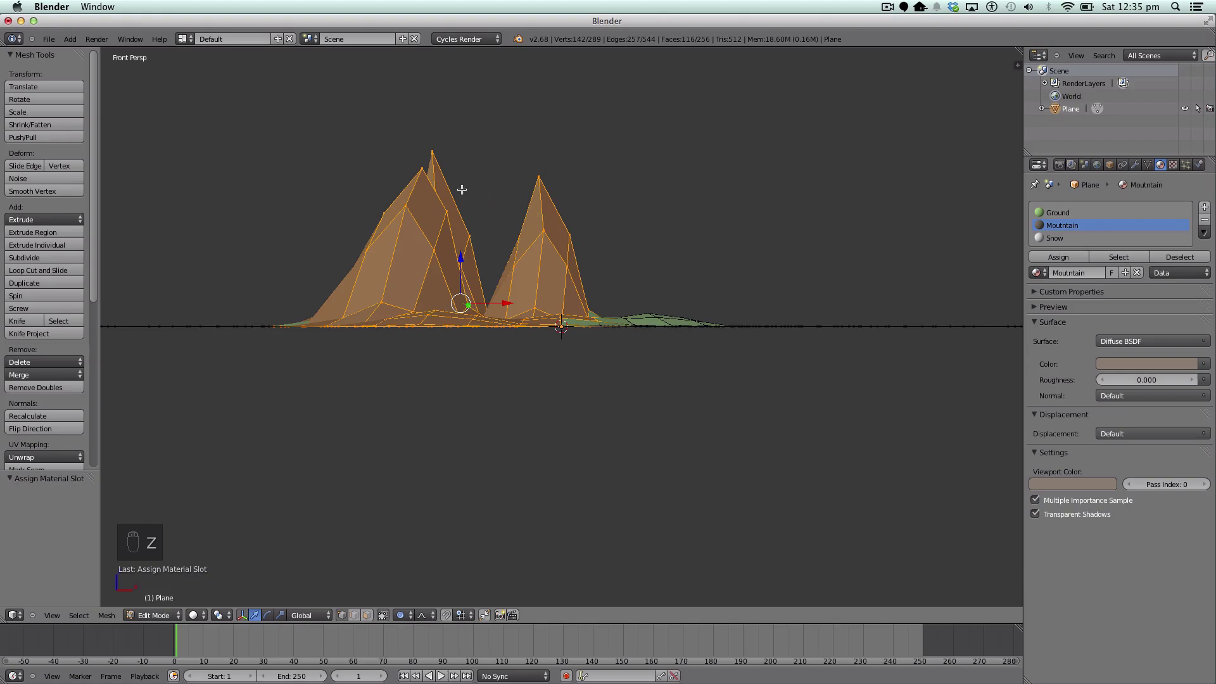
key(a)
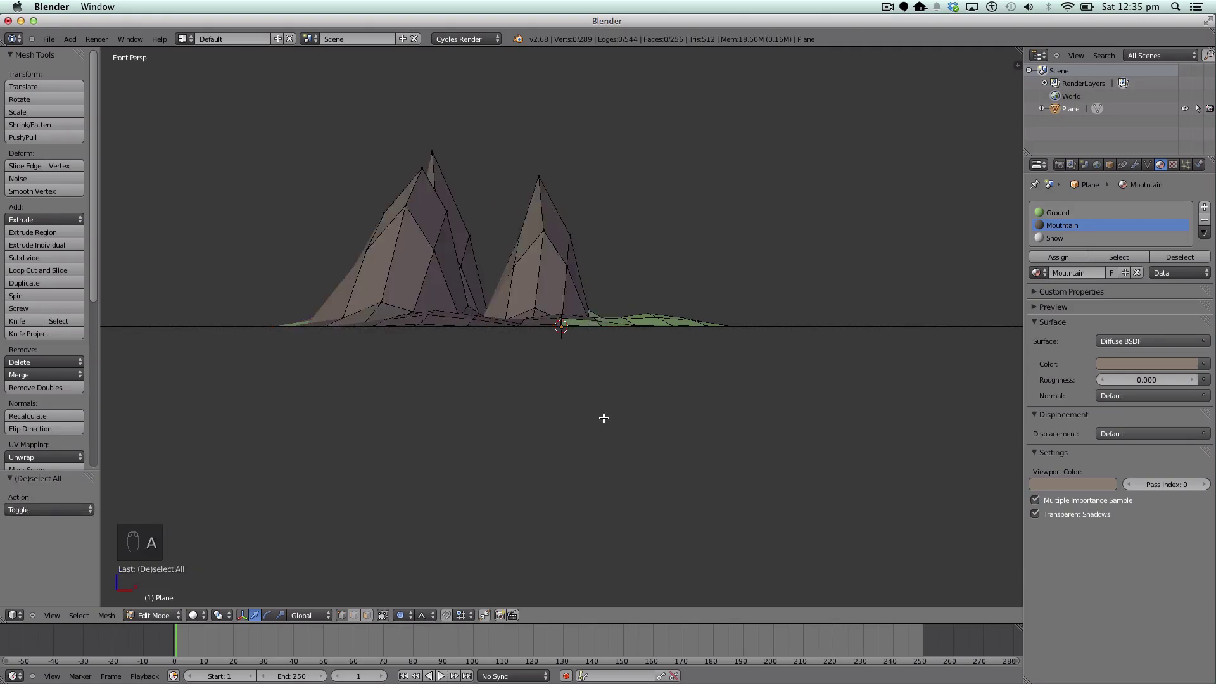
- Circle-select the brown faces on the flat area in front of the mountains, assign them the Ground material and clear the selection
middle_drag(589, 446, 545, 533)
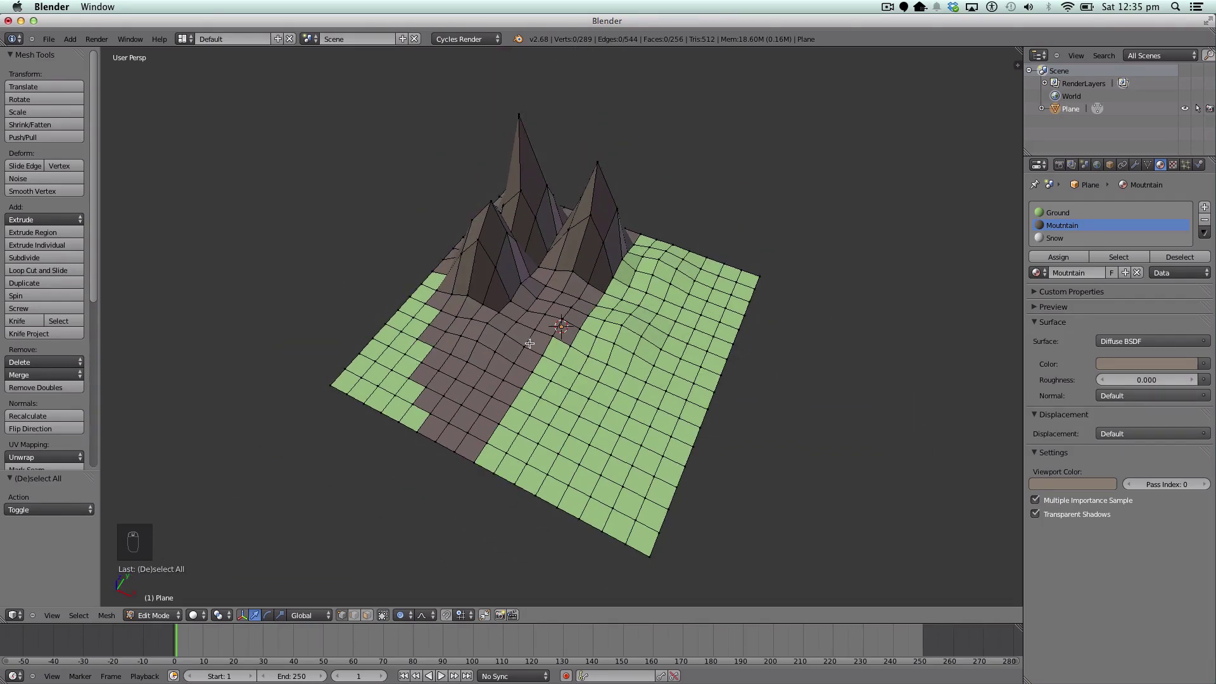
right_click(431, 414)
key(c)
mouse_move(484, 443)
mouse_down()
mouse_move(440, 406)
mouse_move(430, 414)
mouse_move(457, 433)
mouse_move(439, 430)
mouse_move(440, 397)
mouse_move(435, 426)
mouse_move(428, 415)
mouse_move(449, 382)
mouse_move(487, 375)
mouse_move(461, 409)
mouse_move(487, 407)
mouse_move(470, 428)
mouse_move(516, 383)
mouse_move(443, 351)
mouse_move(426, 387)
mouse_move(439, 321)
mouse_move(445, 361)
mouse_move(475, 353)
mouse_up()
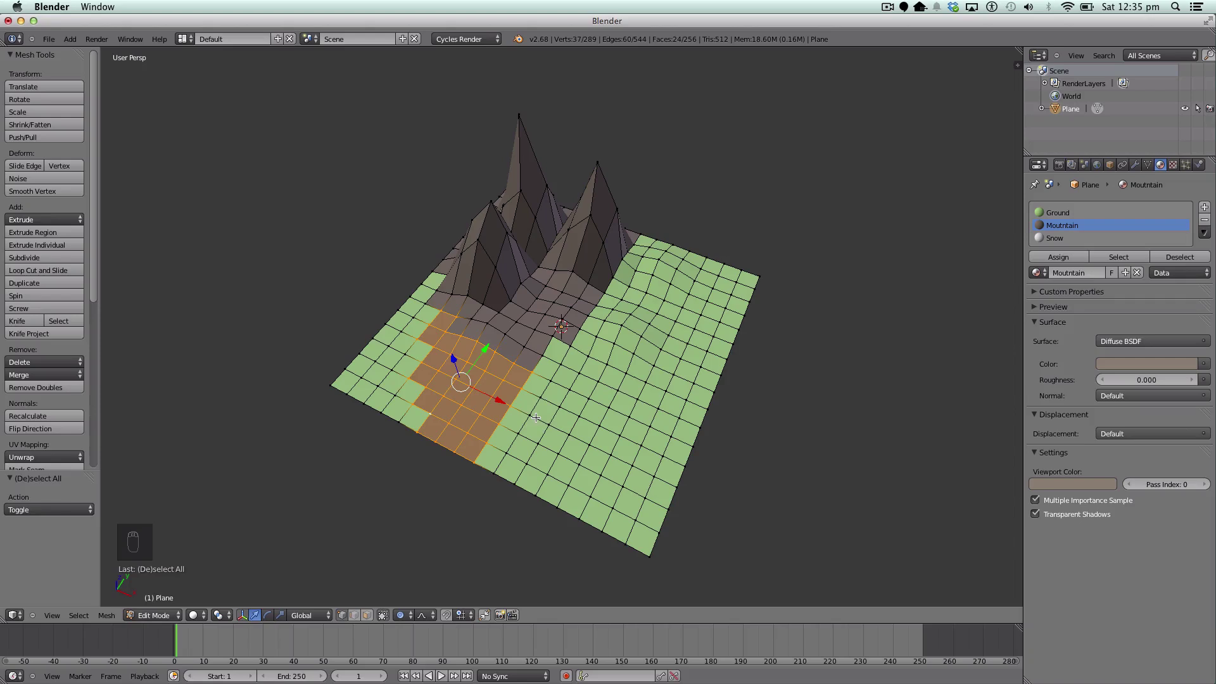
click(1067, 256)
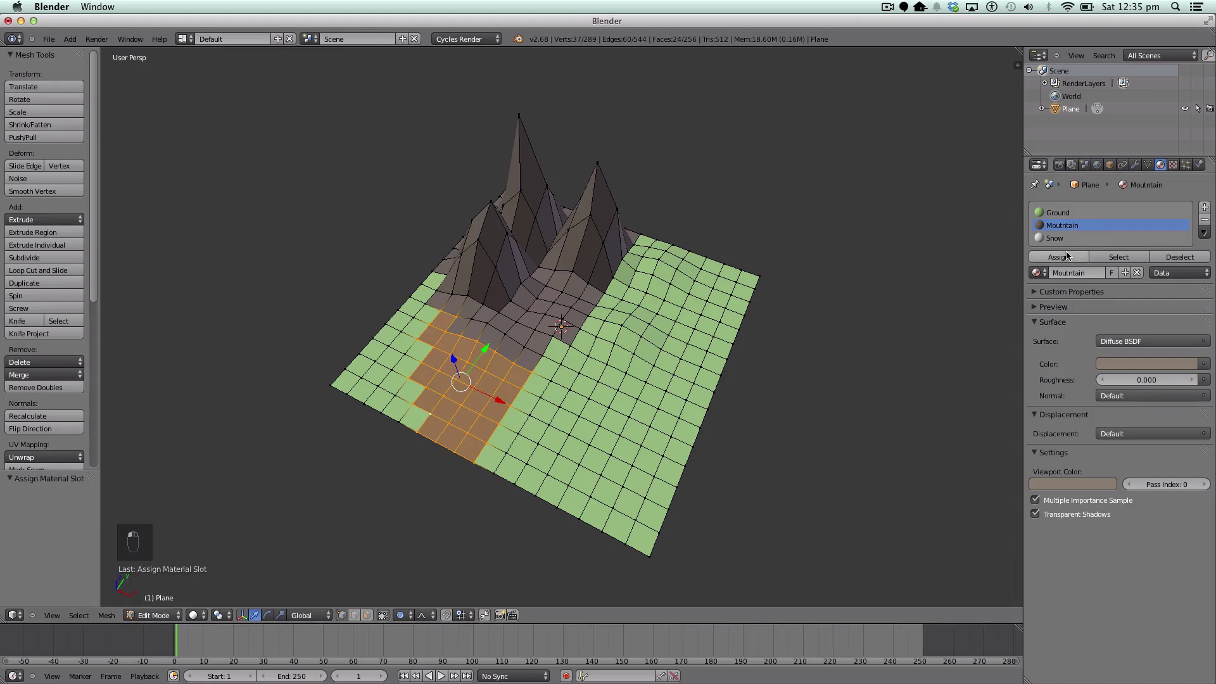
click(1058, 213)
click(1064, 256)
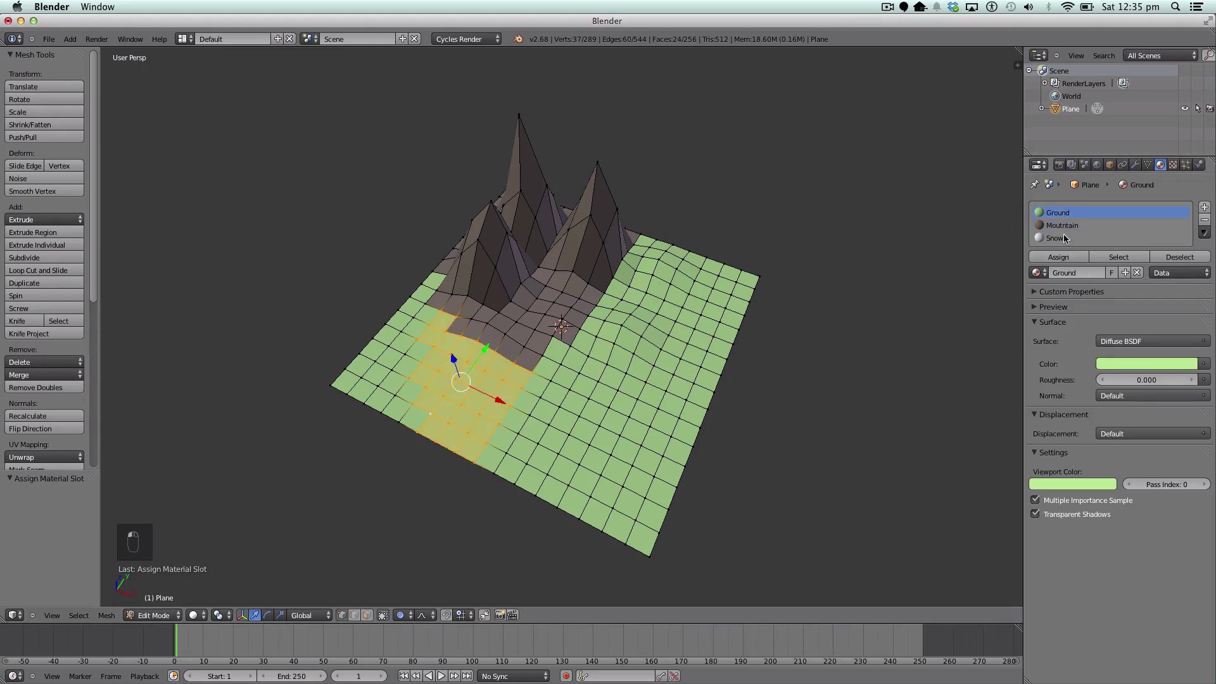
key(a)
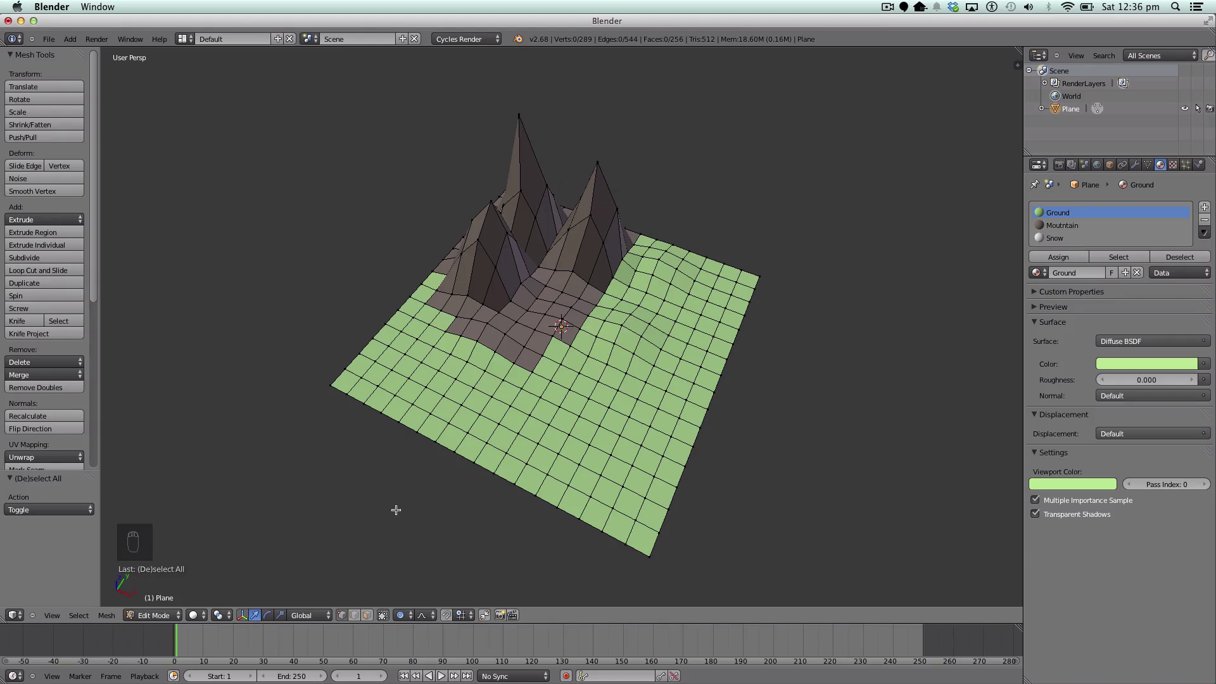
- In face select mode, select the four faces around each of the three mountain tips, assign them the Snow material and deselect everything
click(368, 615)
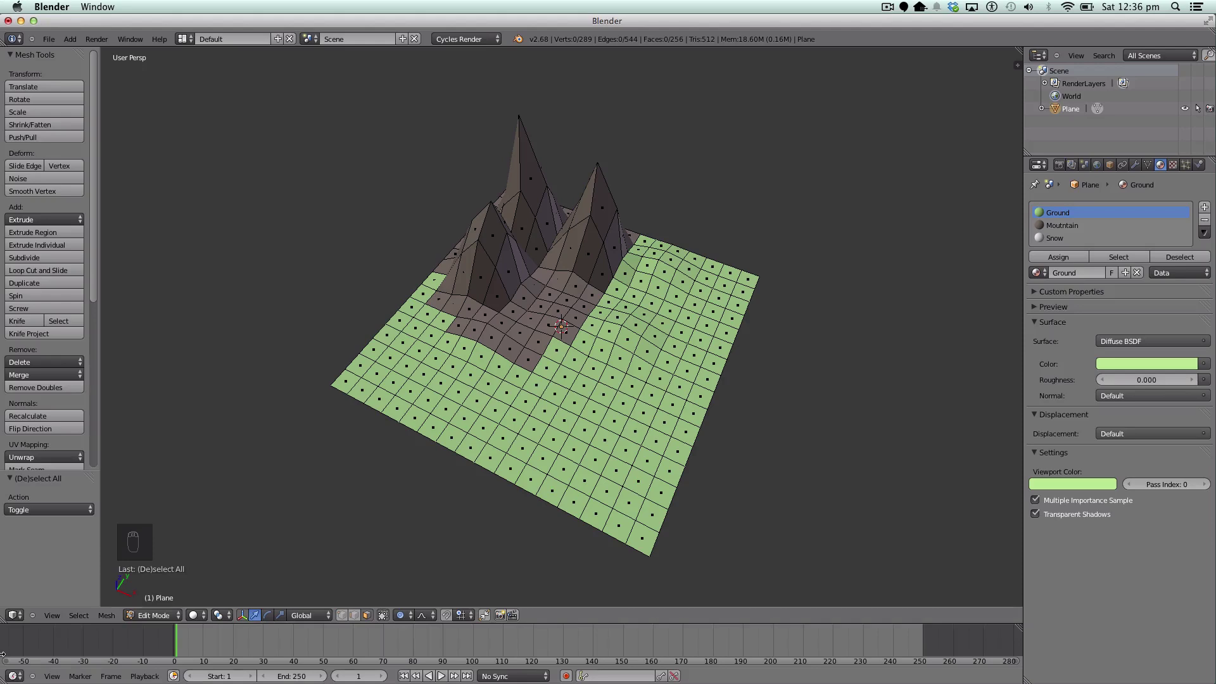
click(52, 615)
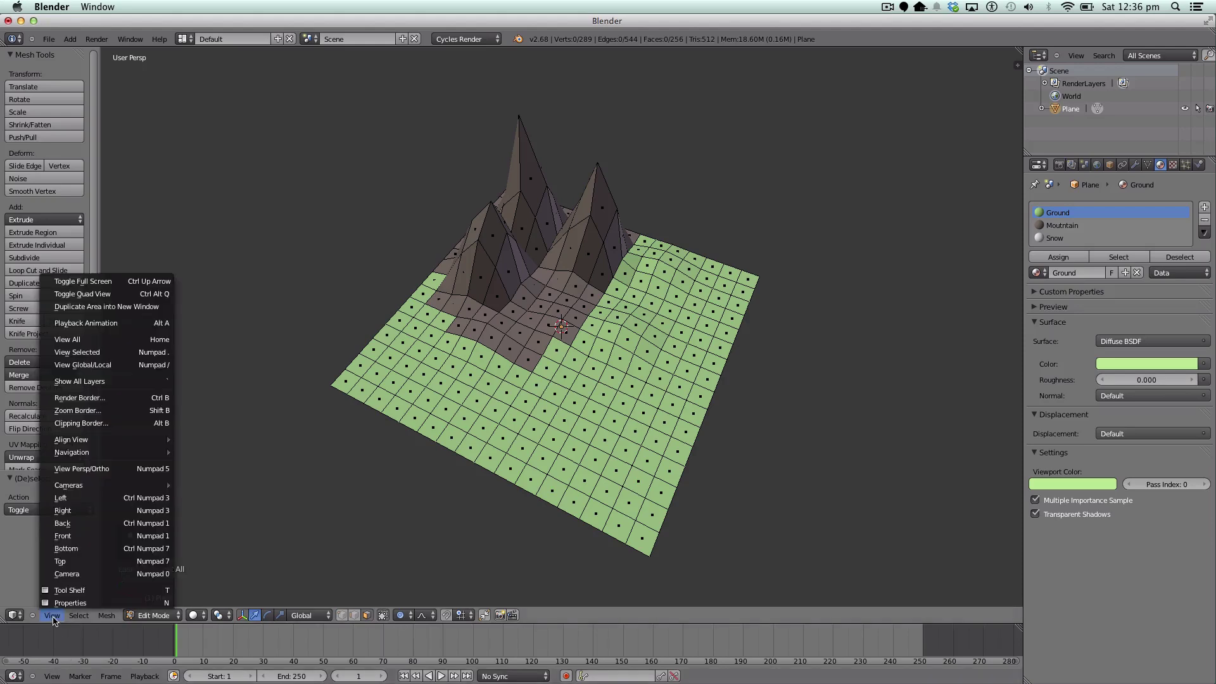
click(70, 560)
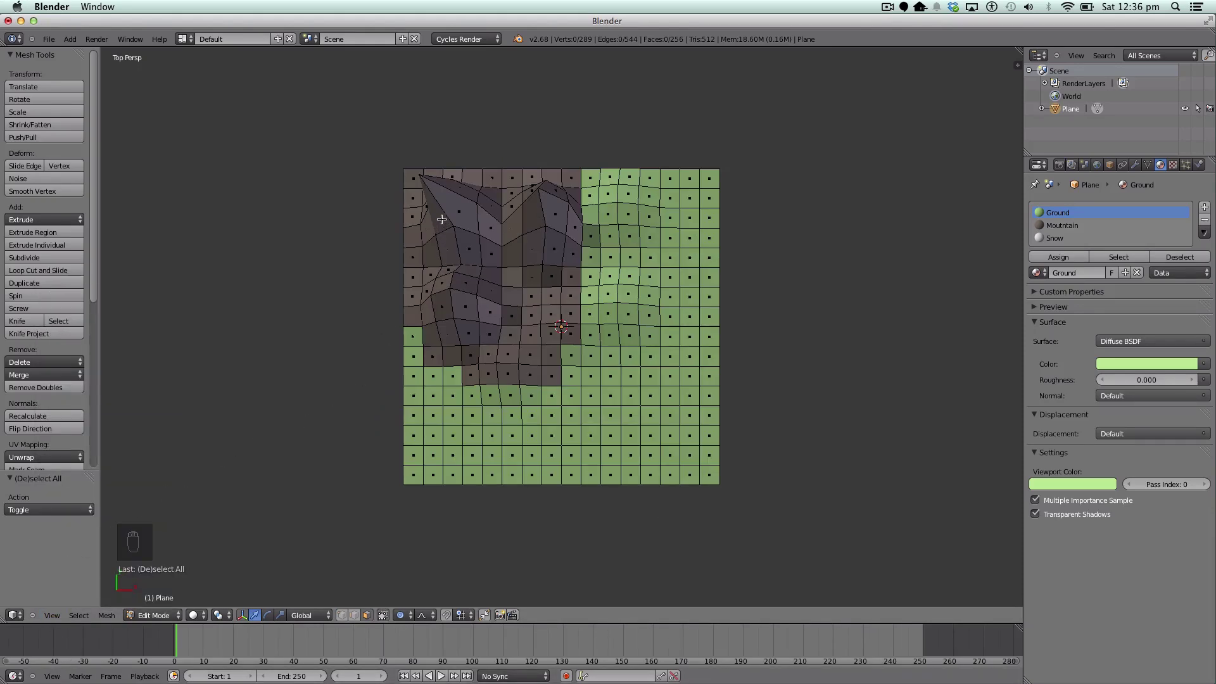
right_click(537, 212)
shift+right_click(537, 192)
shift+right_click(547, 191)
shift+right_click(553, 221)
shift+right_click(462, 285)
shift+right_click(443, 286)
shift+right_click(443, 305)
shift+right_click(466, 306)
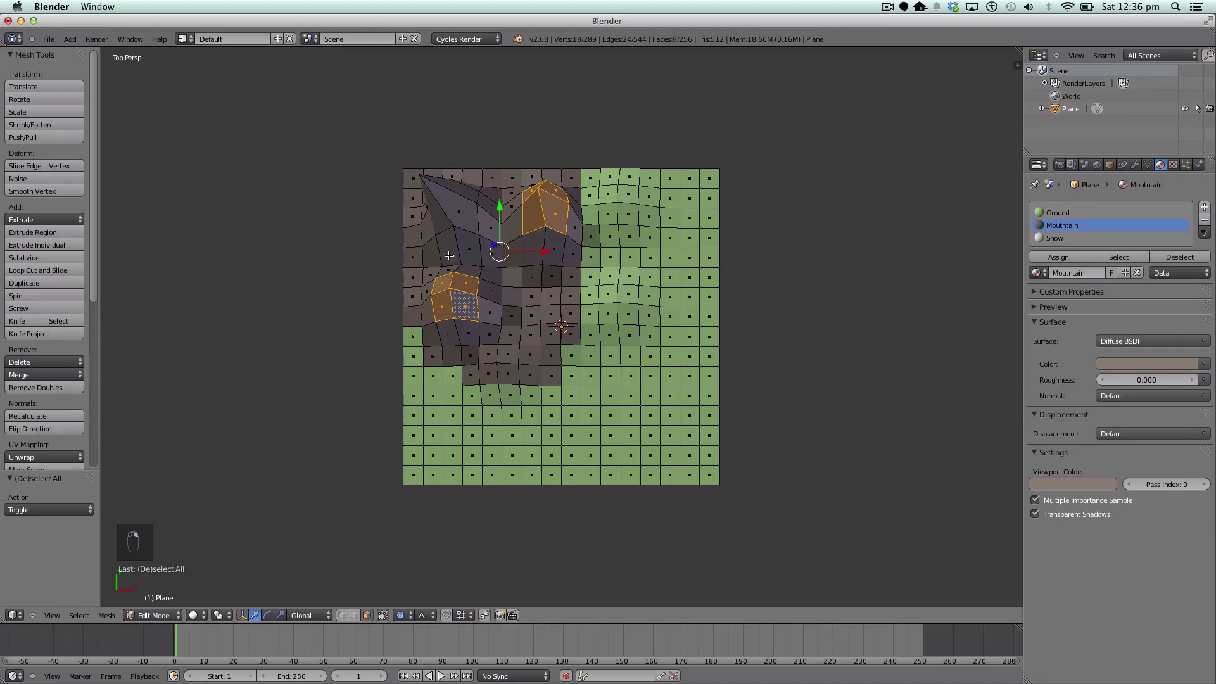
shift+right_click(453, 208)
shift+right_click(449, 197)
shift+right_click(435, 211)
middle_drag(436, 210, 612, 172)
shift+right_click(459, 444)
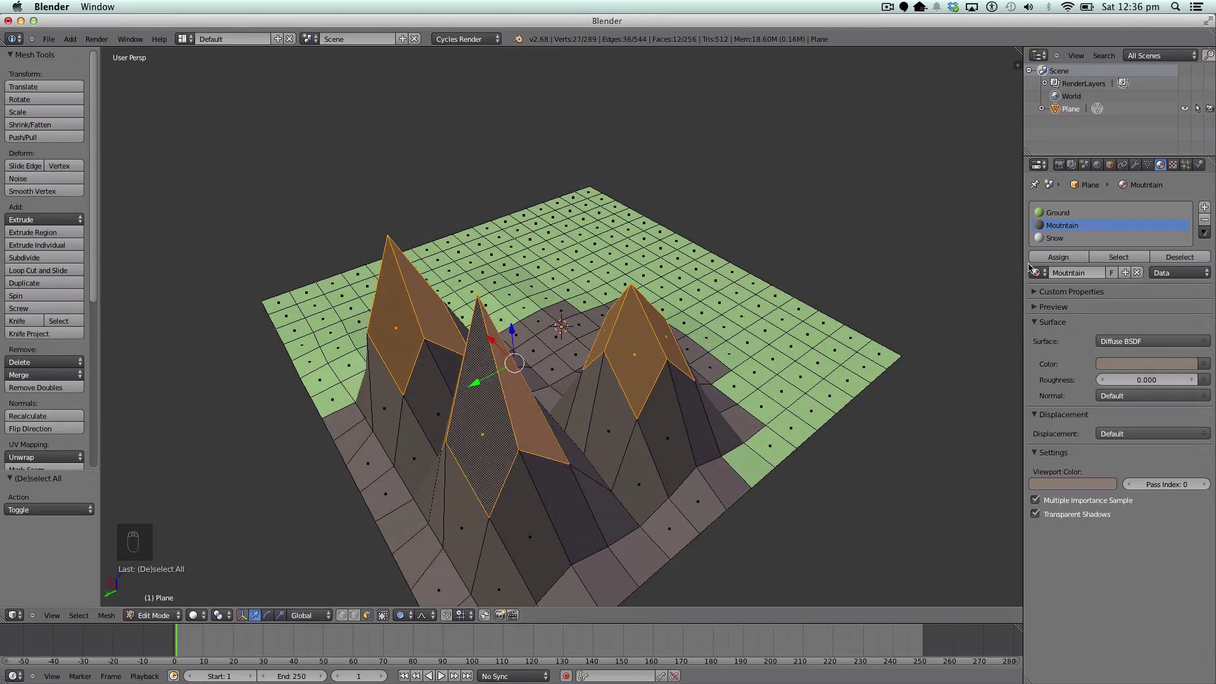
click(1054, 237)
click(1055, 256)
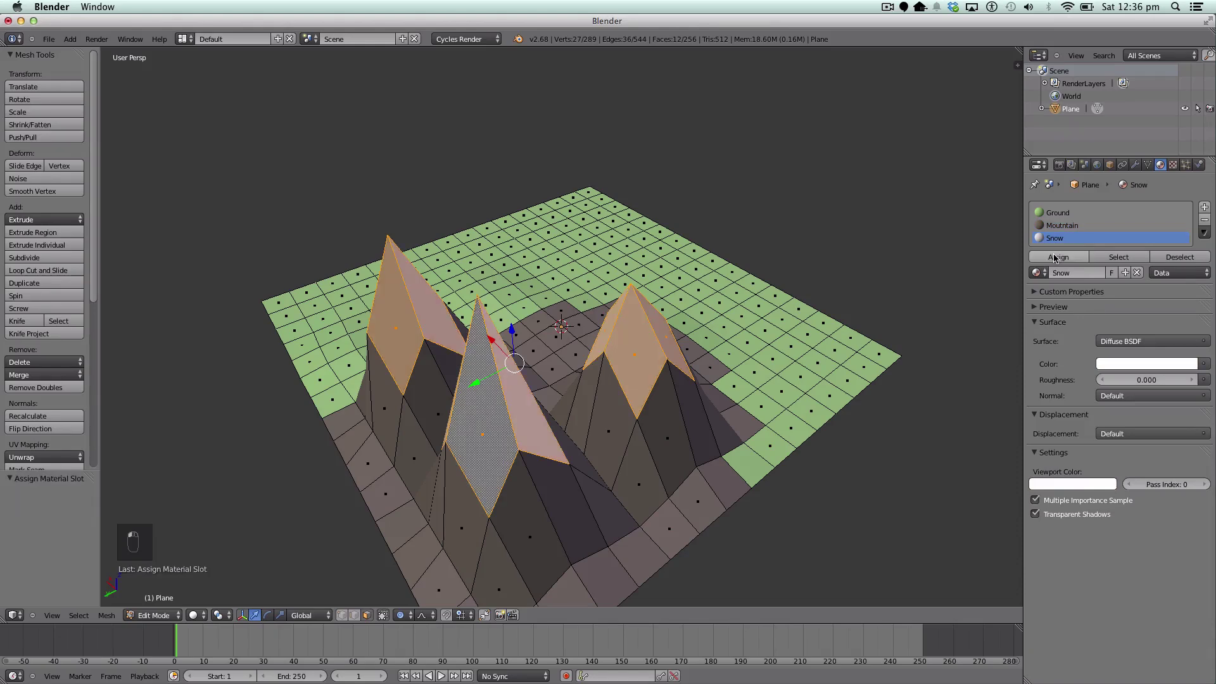
key(a)
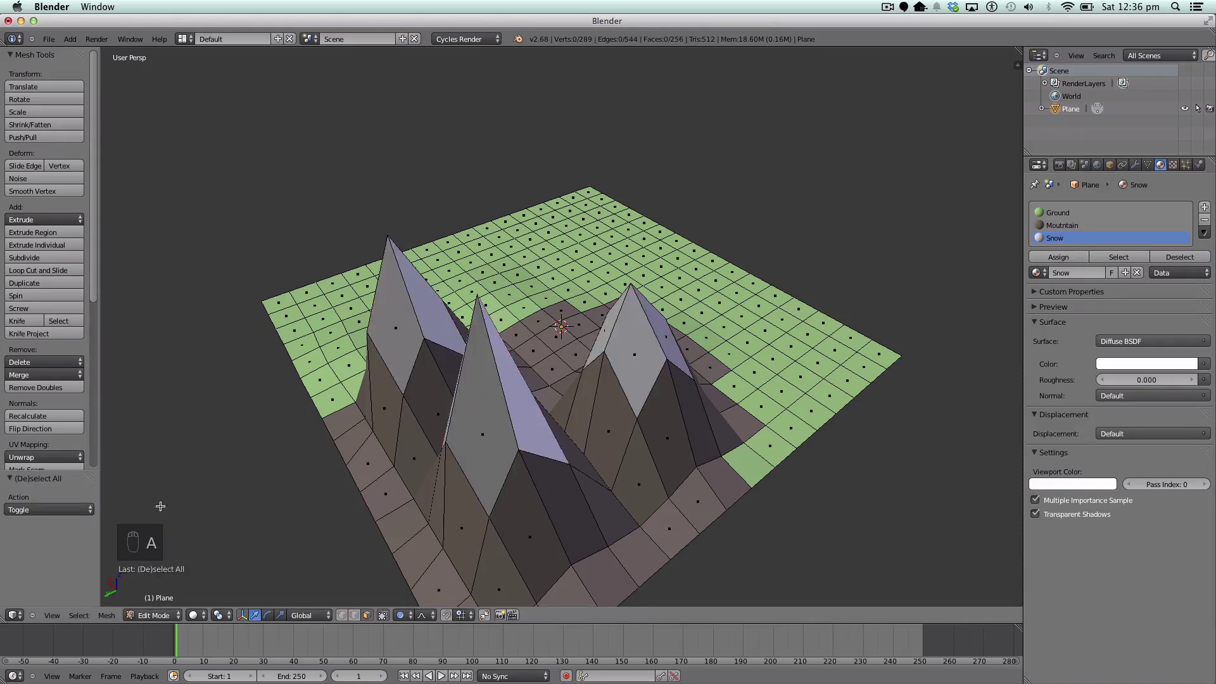
- Examine how the ground, mountain and snow materials cover the landscape, switching briefly to object mode and back
click(52, 615)
click(81, 540)
middle_drag(149, 512, 503, 478)
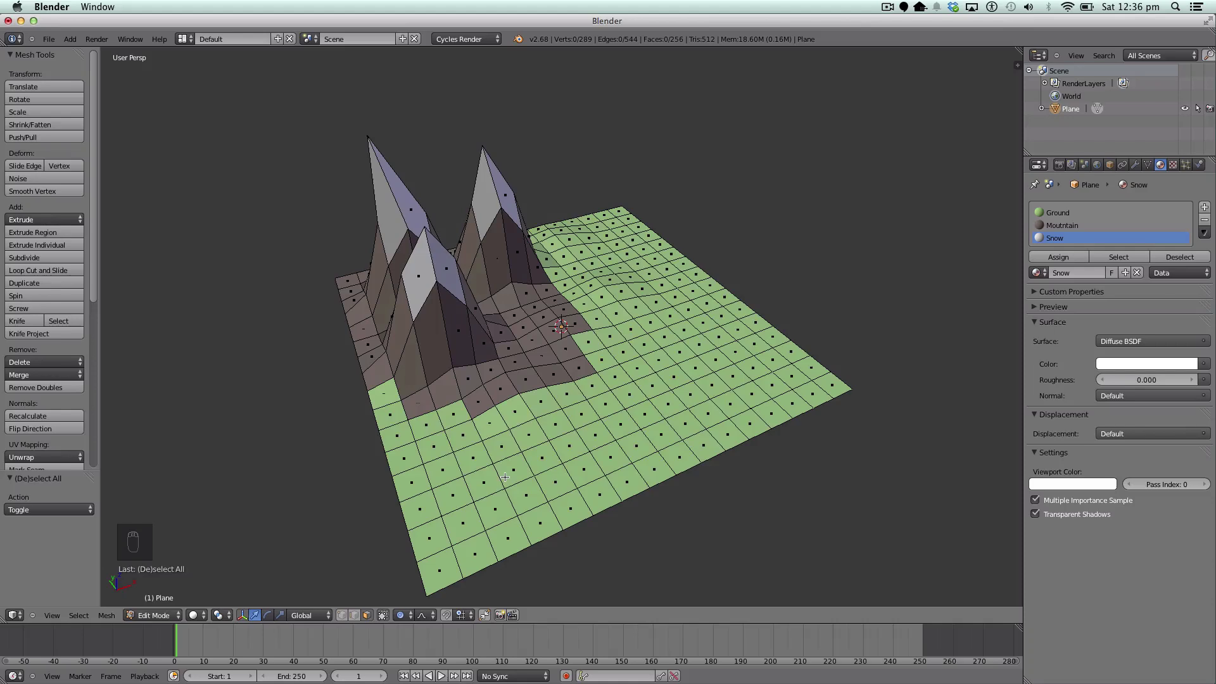
key(Tab)
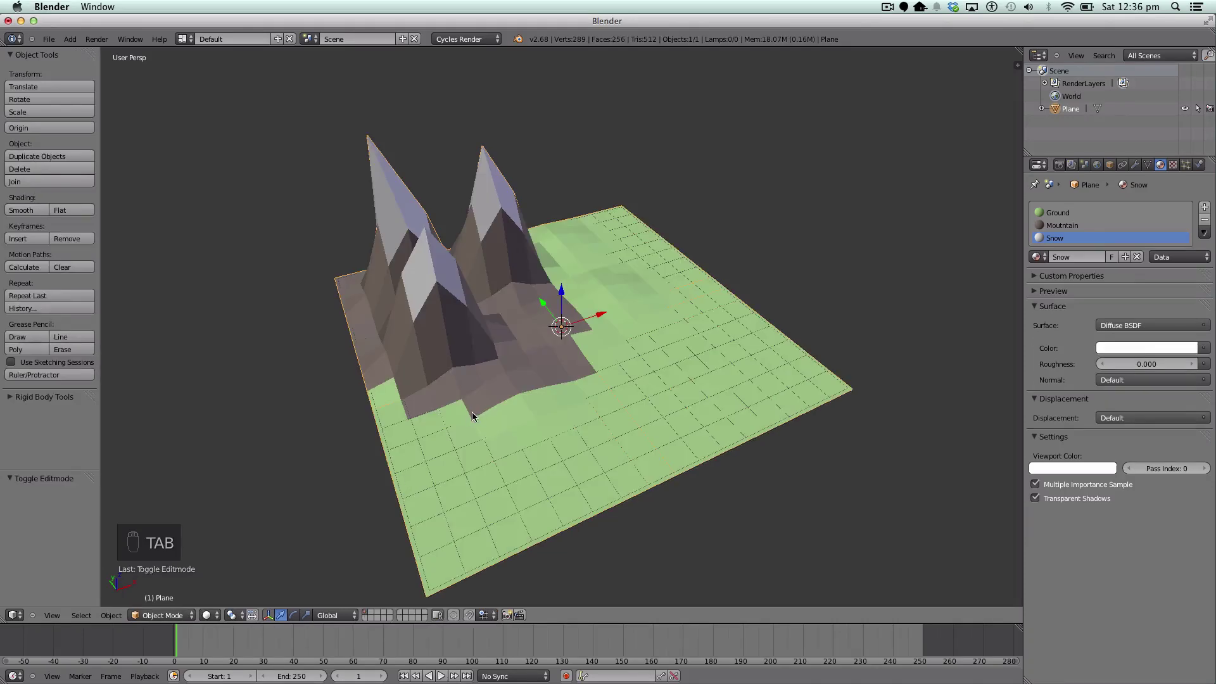
key(Tab)
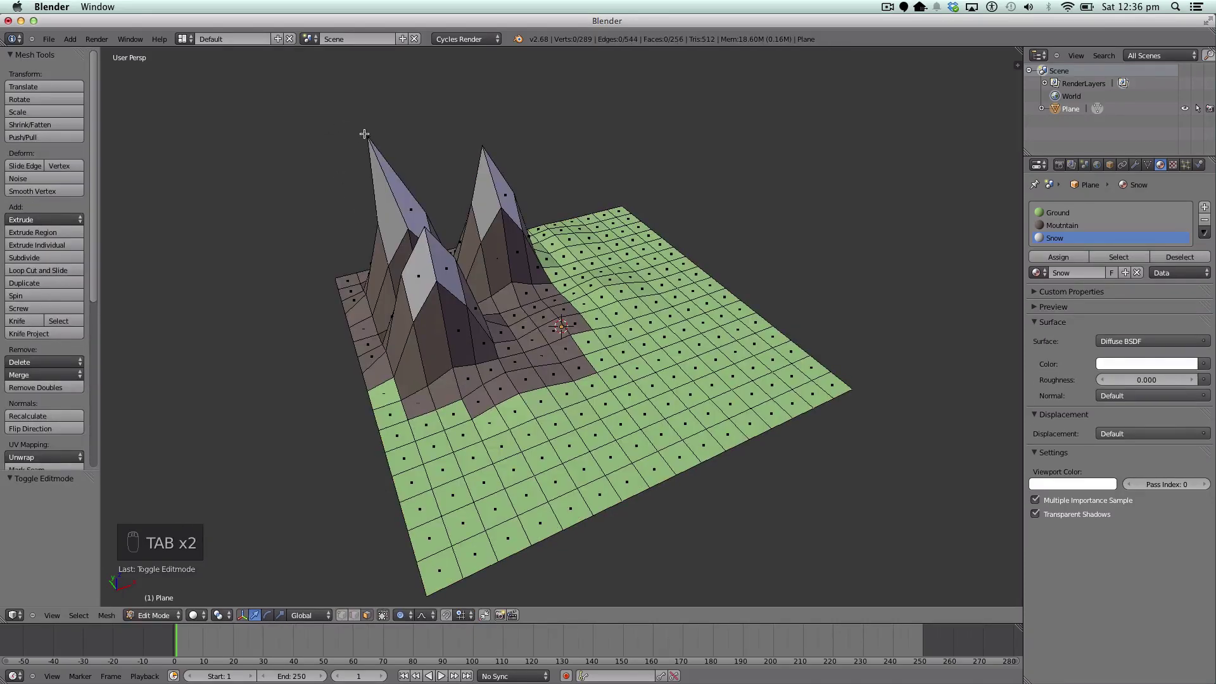
key(a)
key(a)
key(a)
key(a)
key(a)
- In vertex select mode, move the tallest peak's tip about -4.48 along Y and 4.41 along X with proportional editing
click(345, 616)
right_click(369, 137)
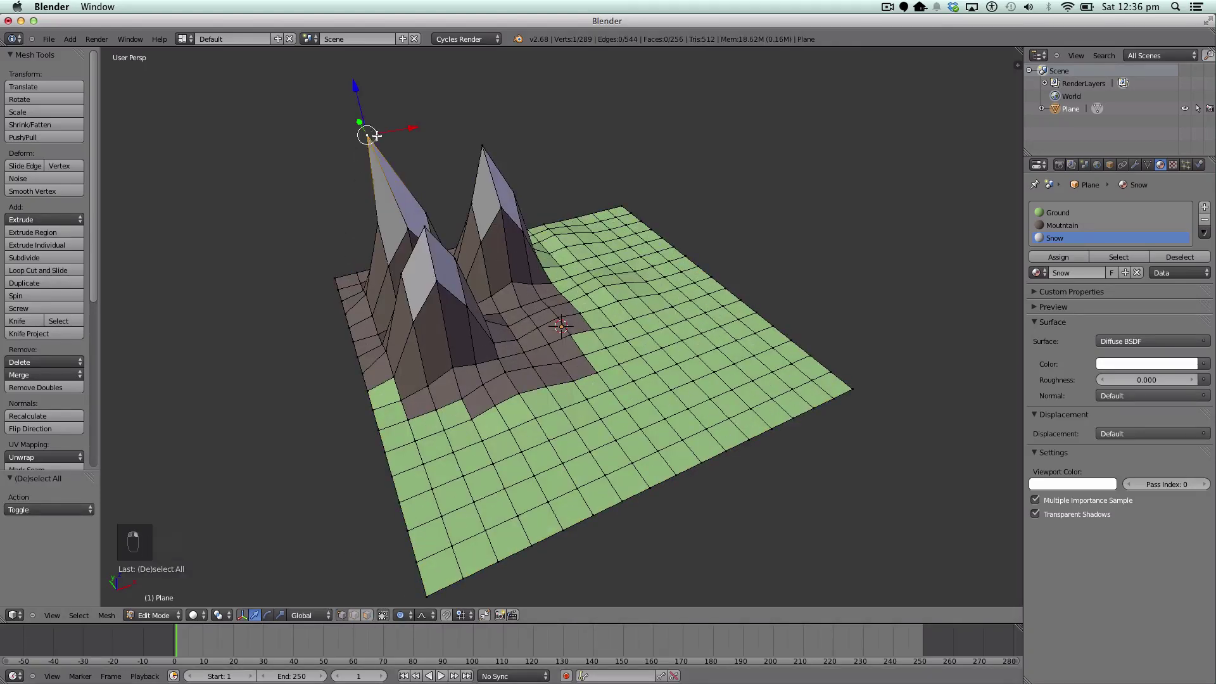
drag(358, 120, 405, 198)
middle_drag(405, 198, 332, 155)
key(g)
key(x)
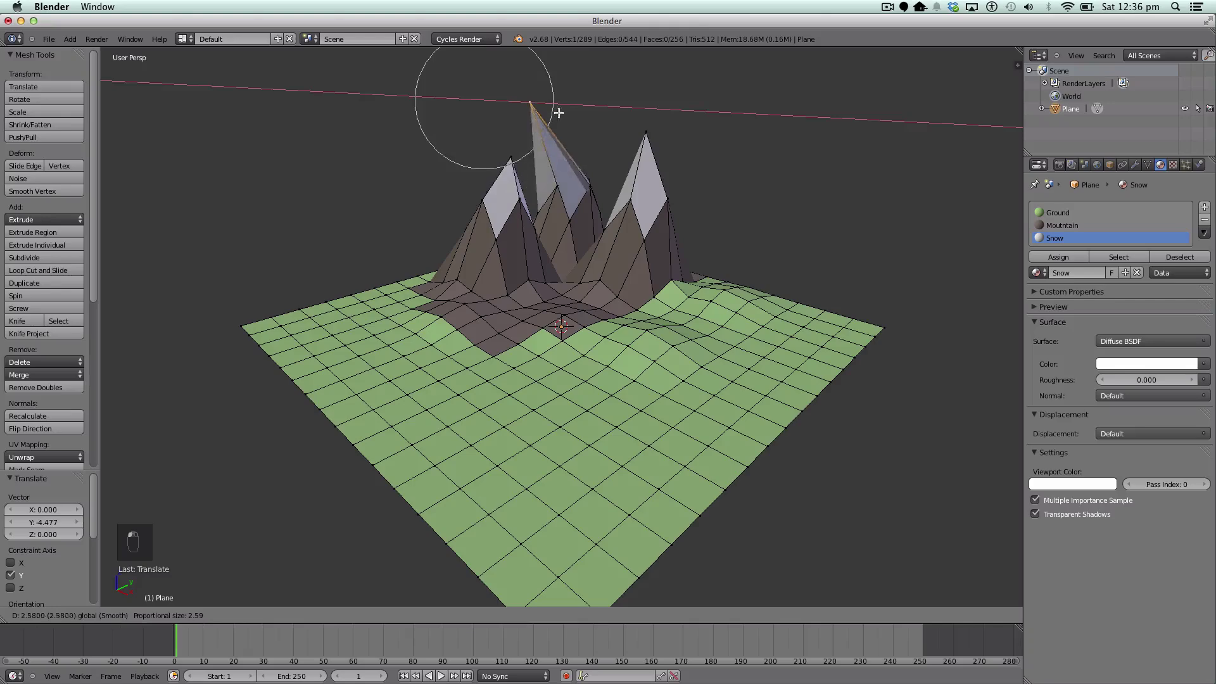
click(673, 127)
- Shift the tallest peak's tip about 5.19 along Y and -3.36 along X
middle_drag(673, 127, 569, 156)
drag(642, 175, 642, 175)
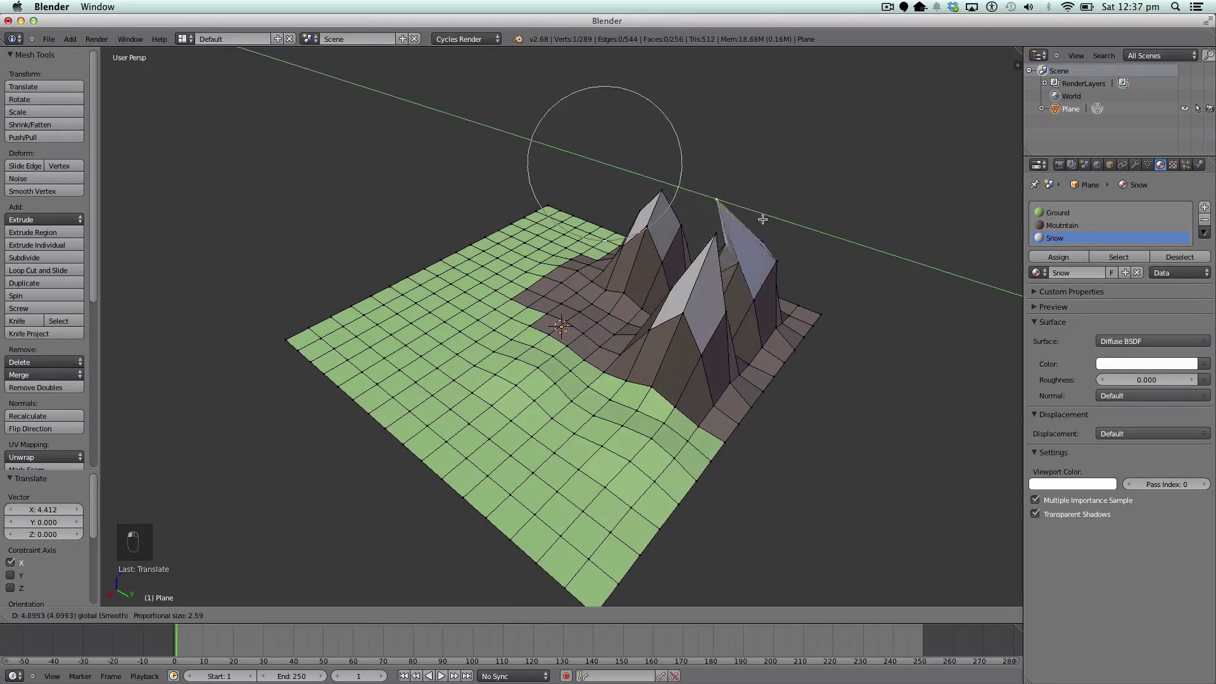
click(779, 247)
middle_drag(778, 251, 684, 223)
key(g)
key(x)
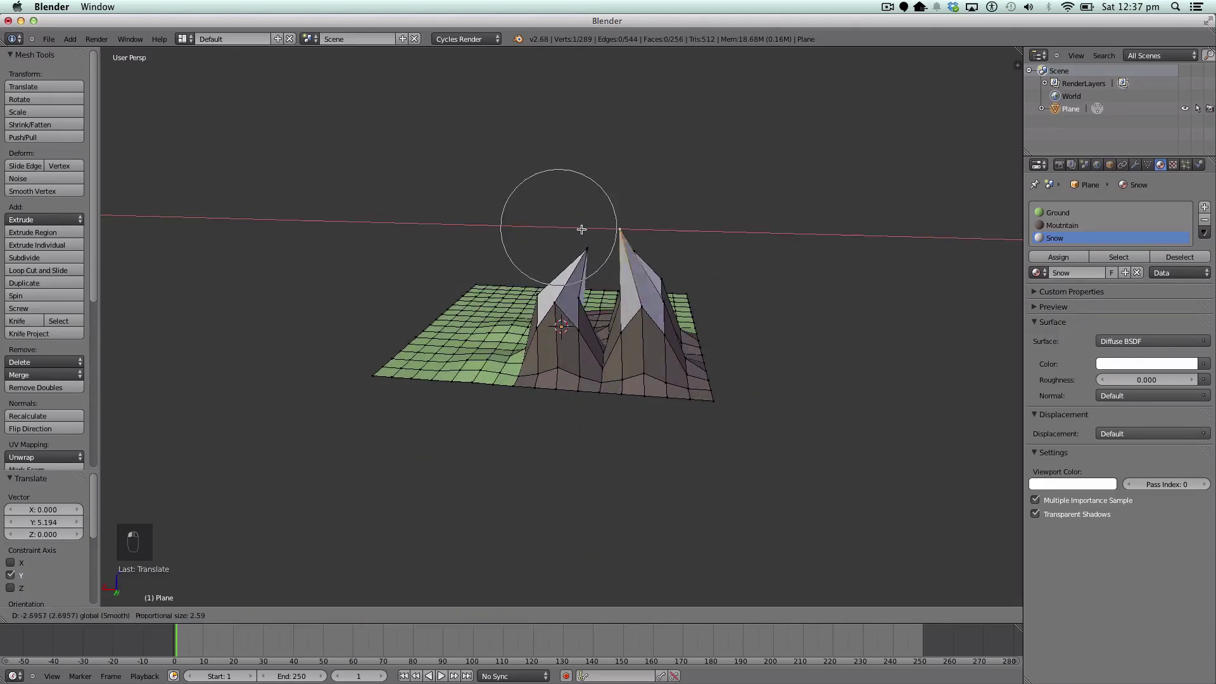
click(603, 229)
- Reduce the proportional editing size to 0.91 and move the tip of the leaning peak beside the tallest one about 1.80 along X
right_click(591, 252)
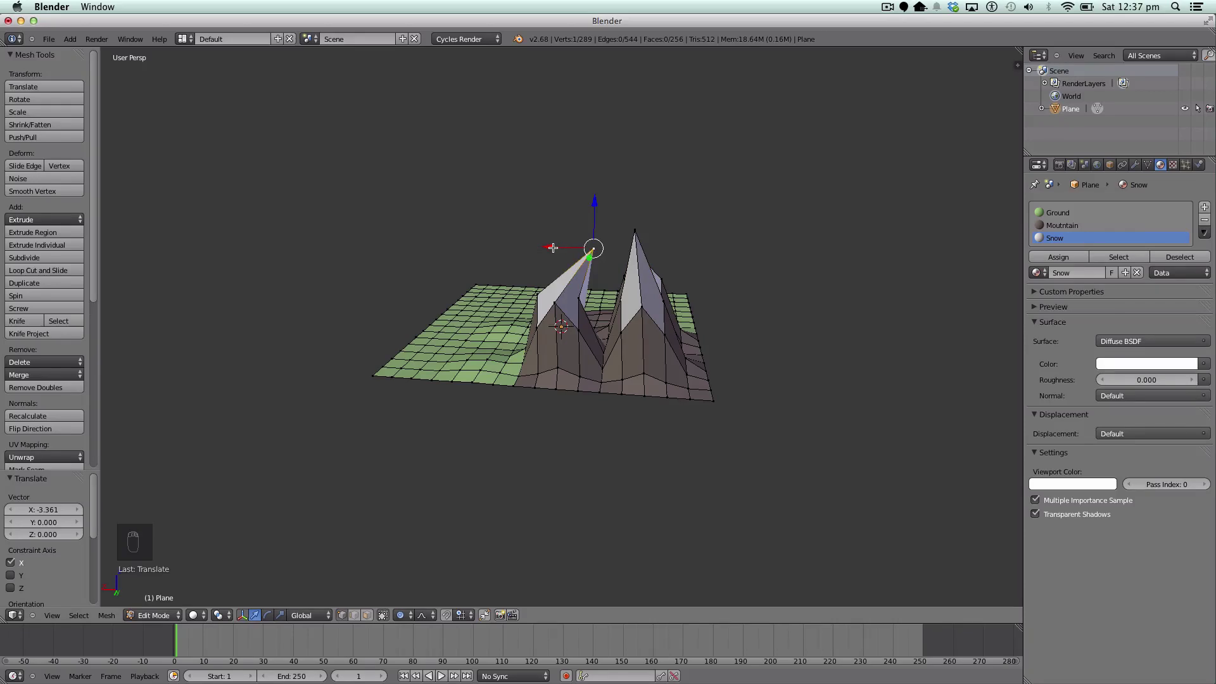
key(g)
scroll(553, 248, up, 10)
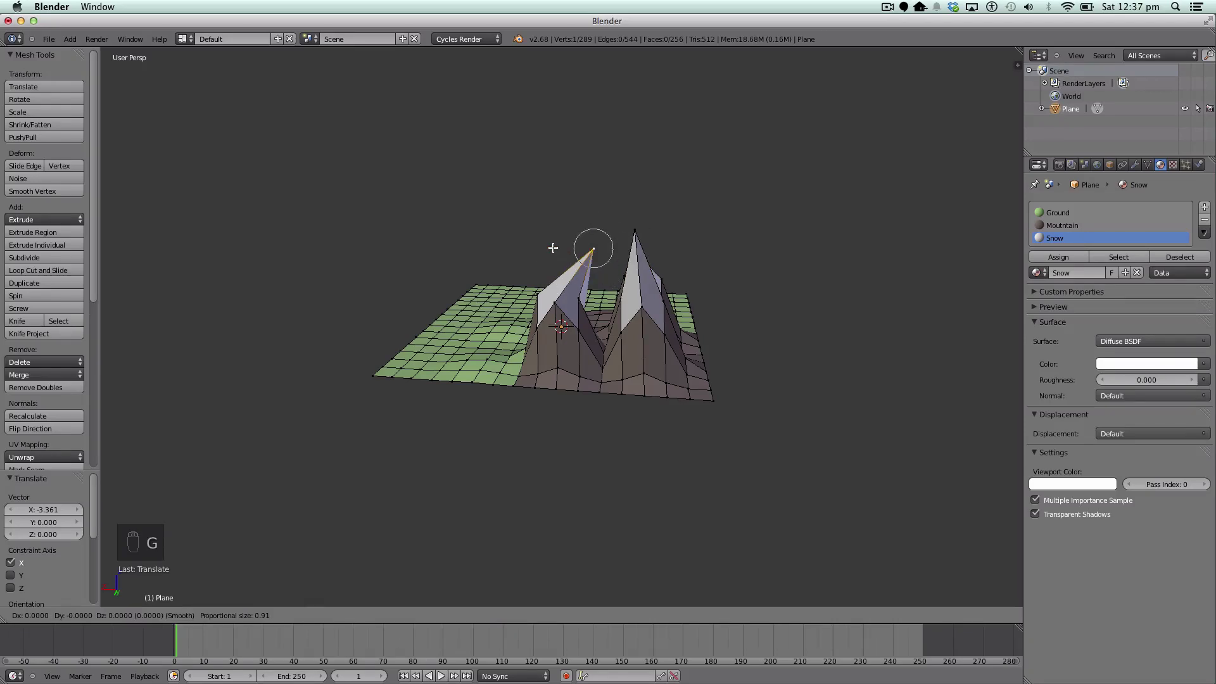
click(553, 248)
drag(552, 247, 510, 247)
- Move the tallest peak's tip about -1.87 along Y
middle_drag(510, 247, 362, 253)
right_click(562, 189)
key(g)
key(y)
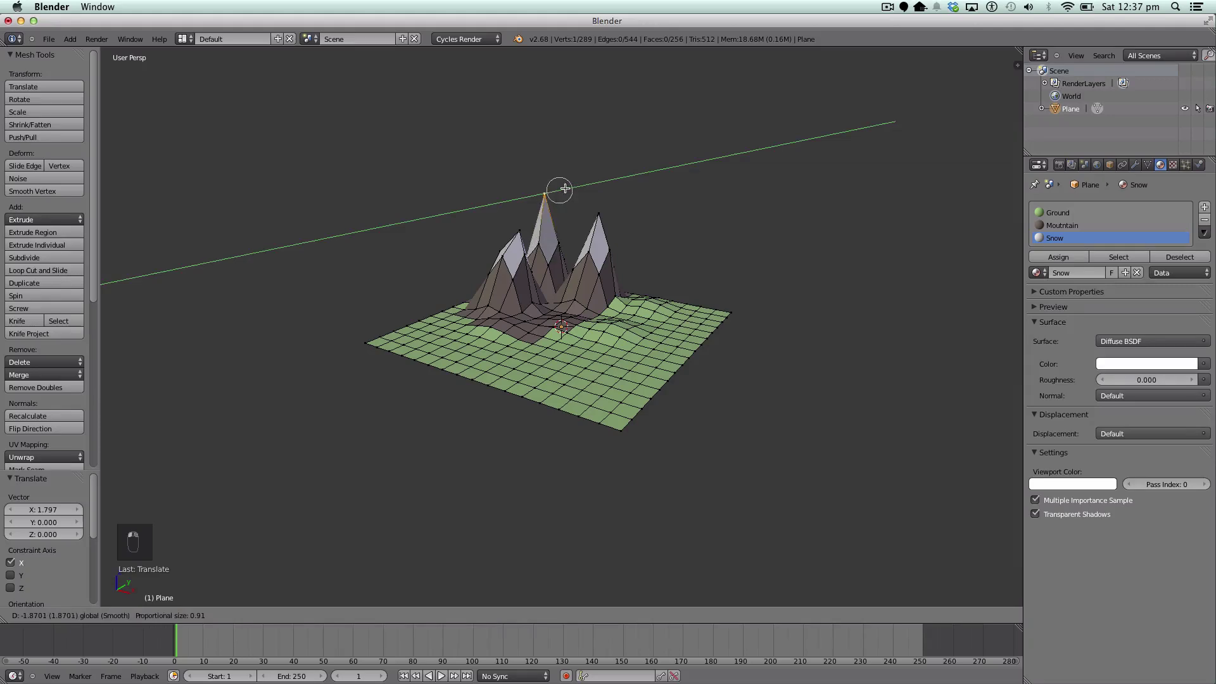
click(534, 221)
- Move the lowest peak's tip about -0.87 along Y
right_click(522, 230)
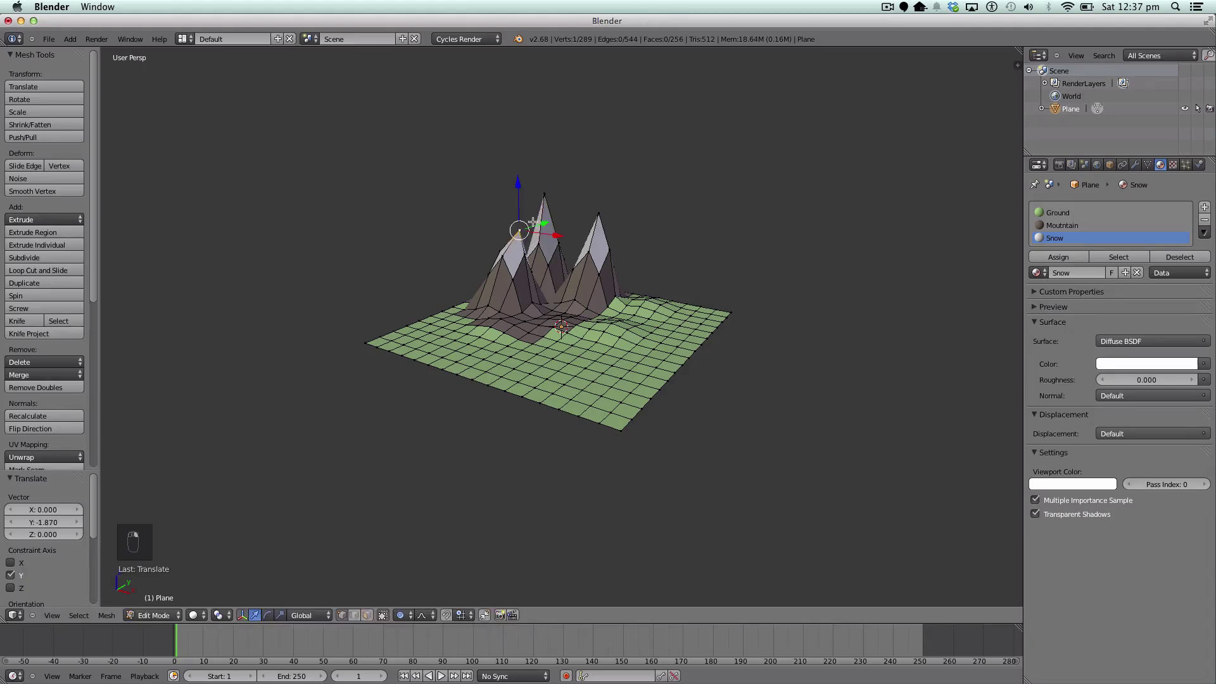
key(g)
key(y)
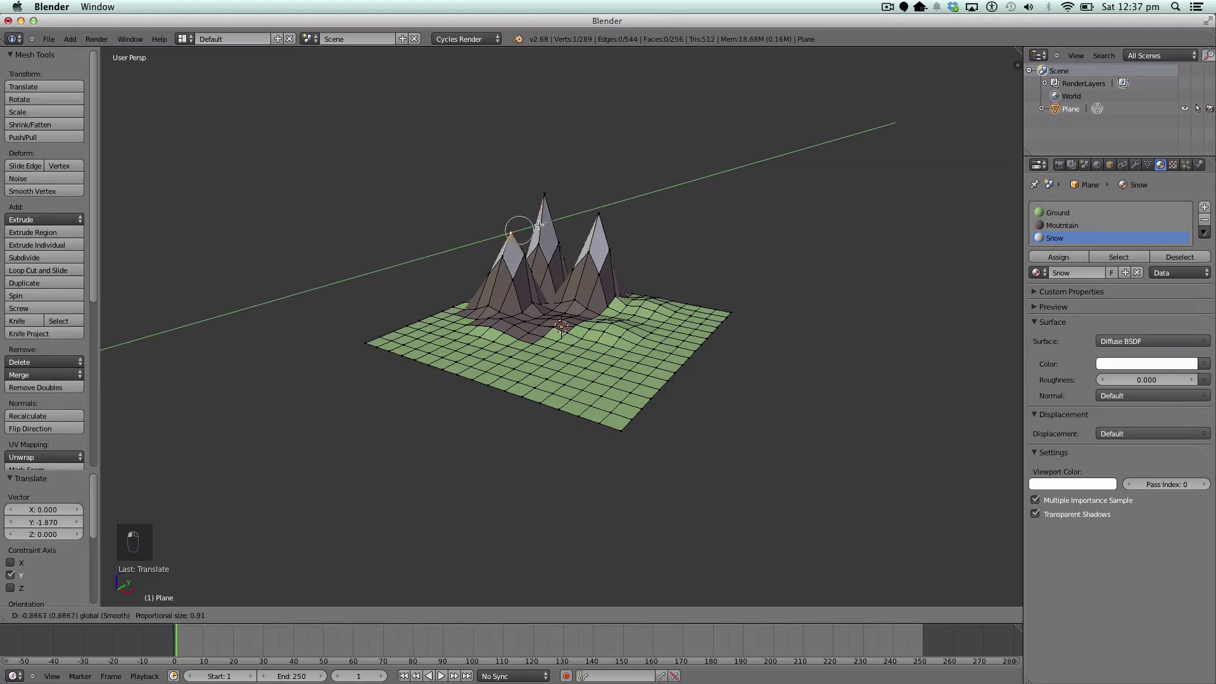
click(534, 223)
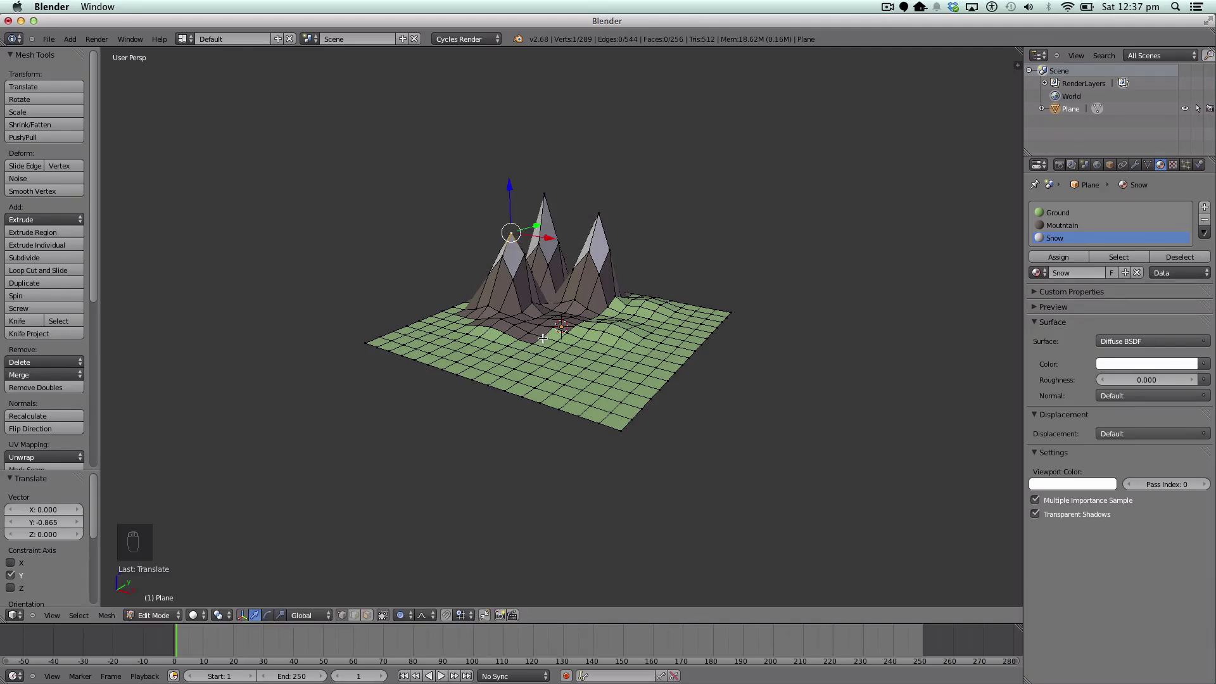
- Finish editing the terrain mesh, add a camera and raise it about 6.35 along Z
key(a)
key(Tab)
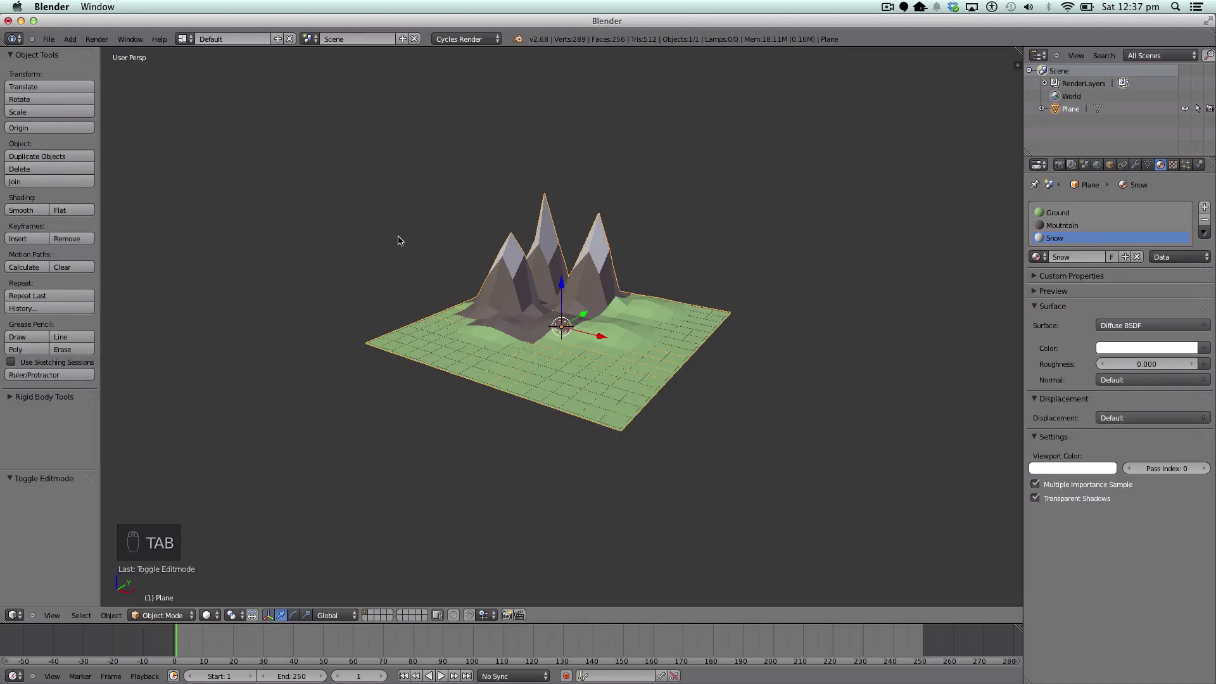
middle_drag(516, 281, 565, 311)
click(69, 38)
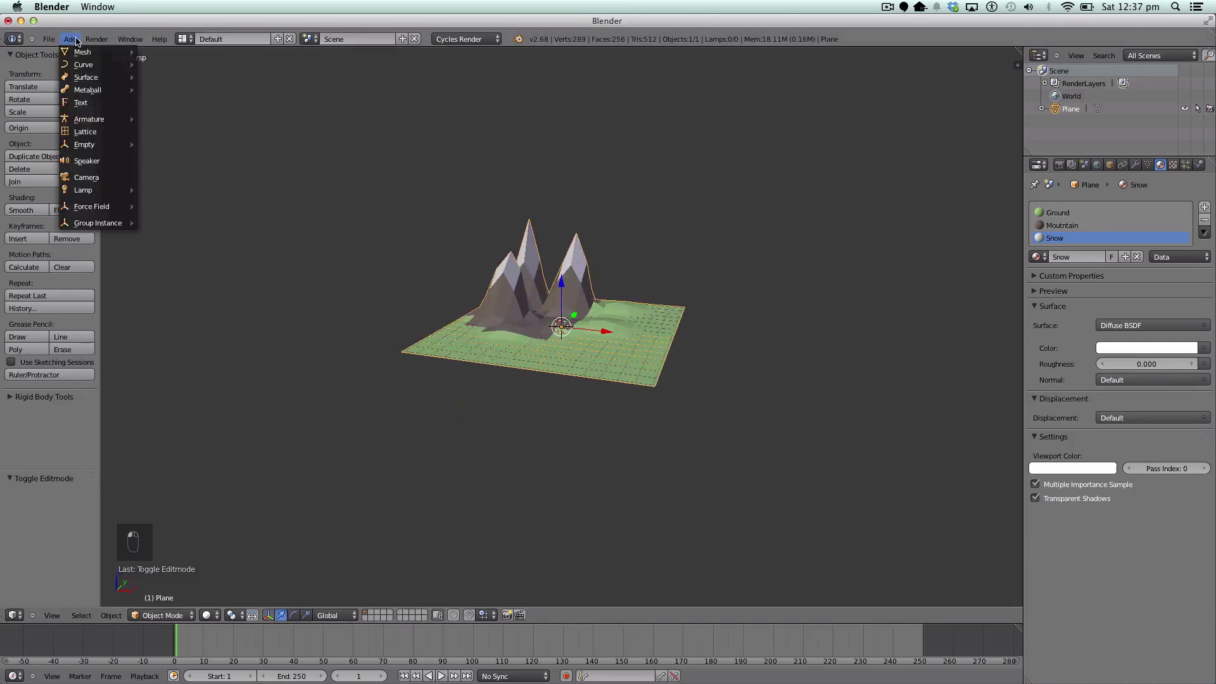
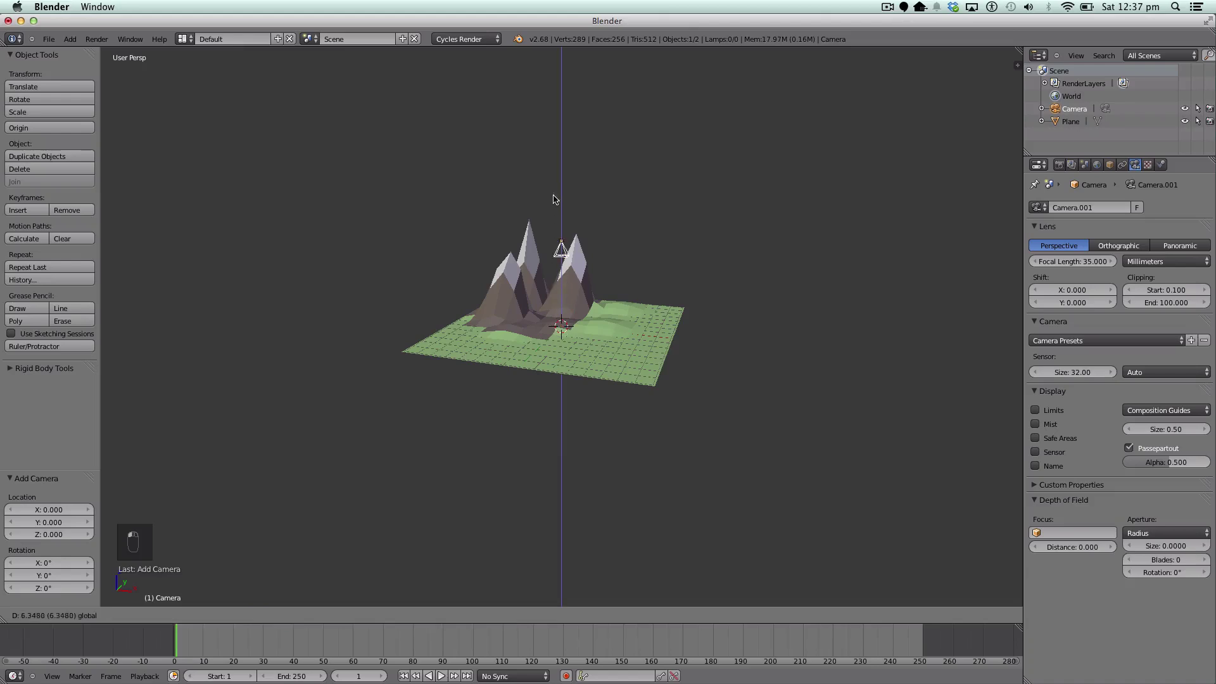
click(554, 196)
- Move the camera about -18.45 along Y and rotate it 90° about X
key(g)
key(y)
click(433, 346)
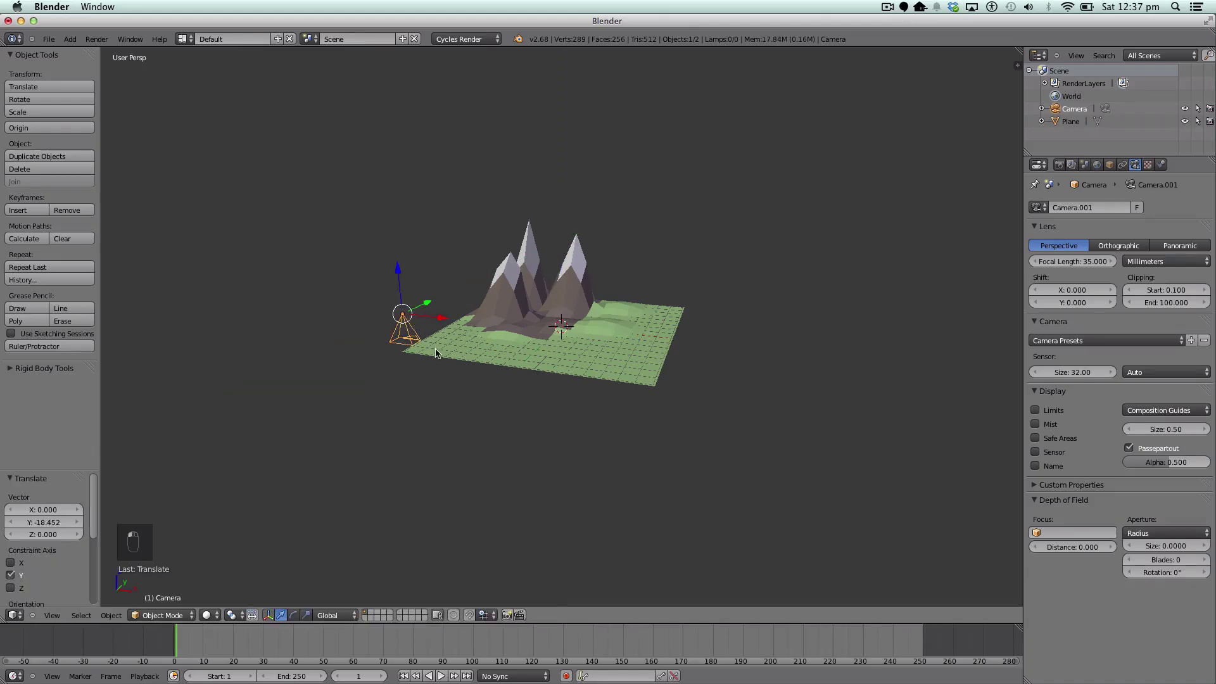
text(rx90)
key(Return)
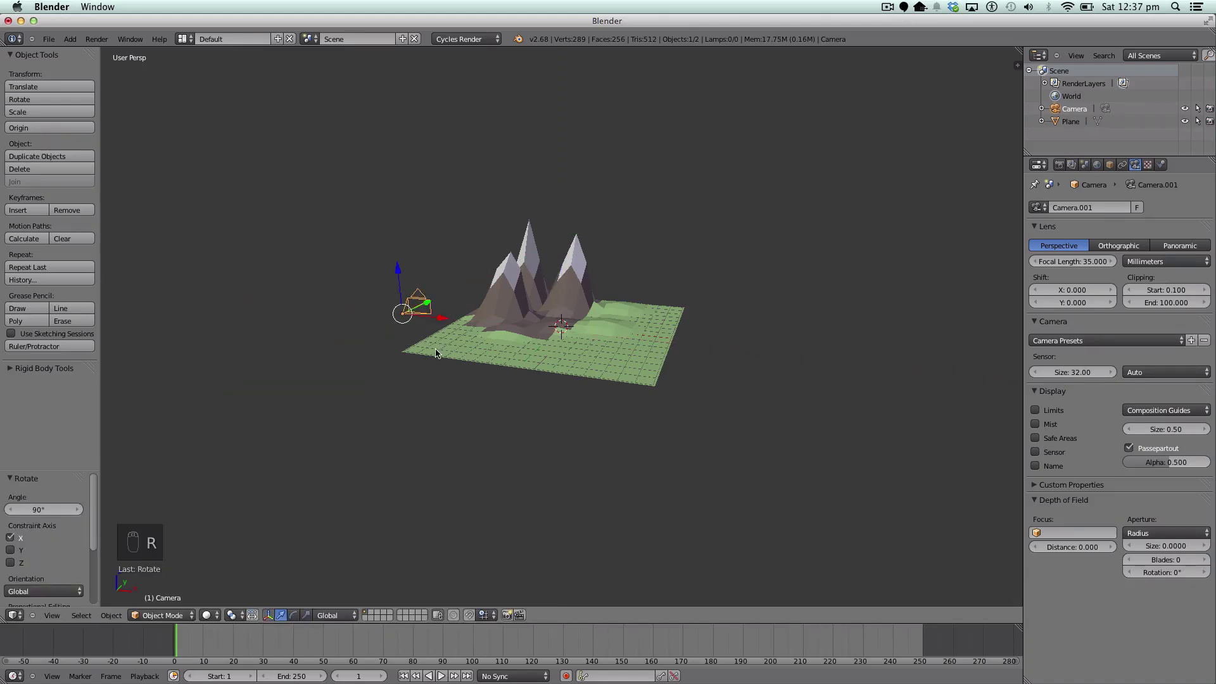
- Lower the camera about 2.93 along Z and switch to the camera view
key(g)
key(z)
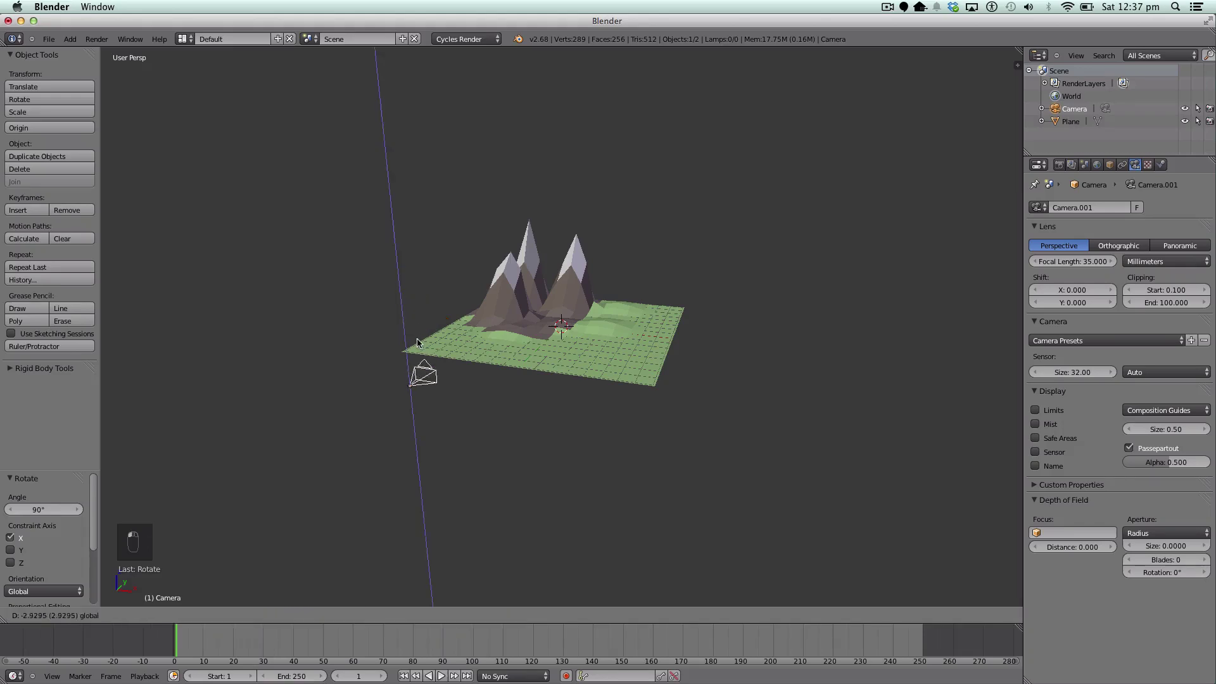
click(119, 659)
click(52, 615)
click(95, 577)
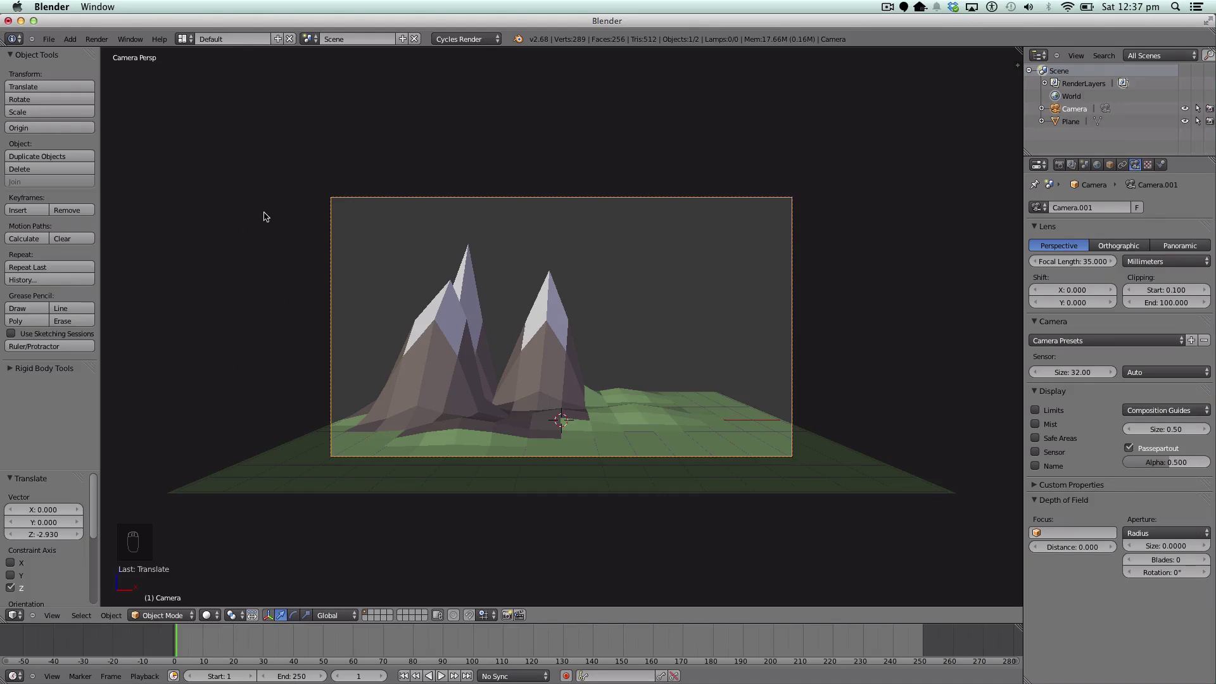
- Add a second plane at the origin and raise it about 4.03 along Z
click(70, 38)
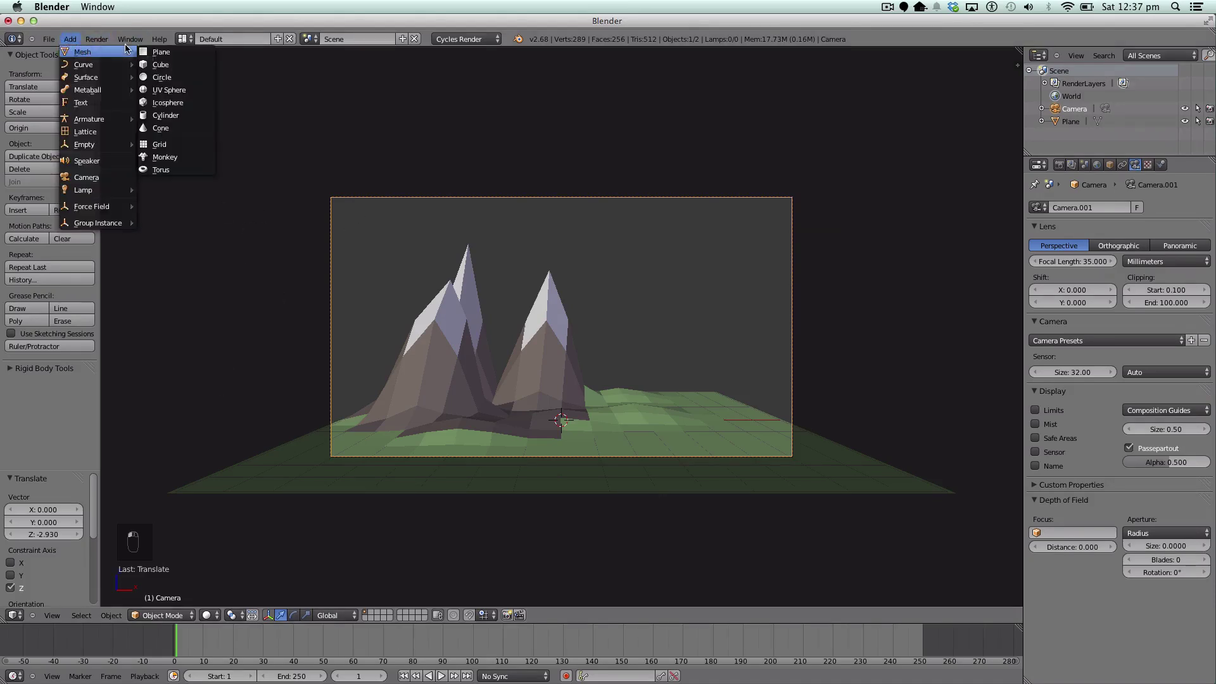
click(161, 52)
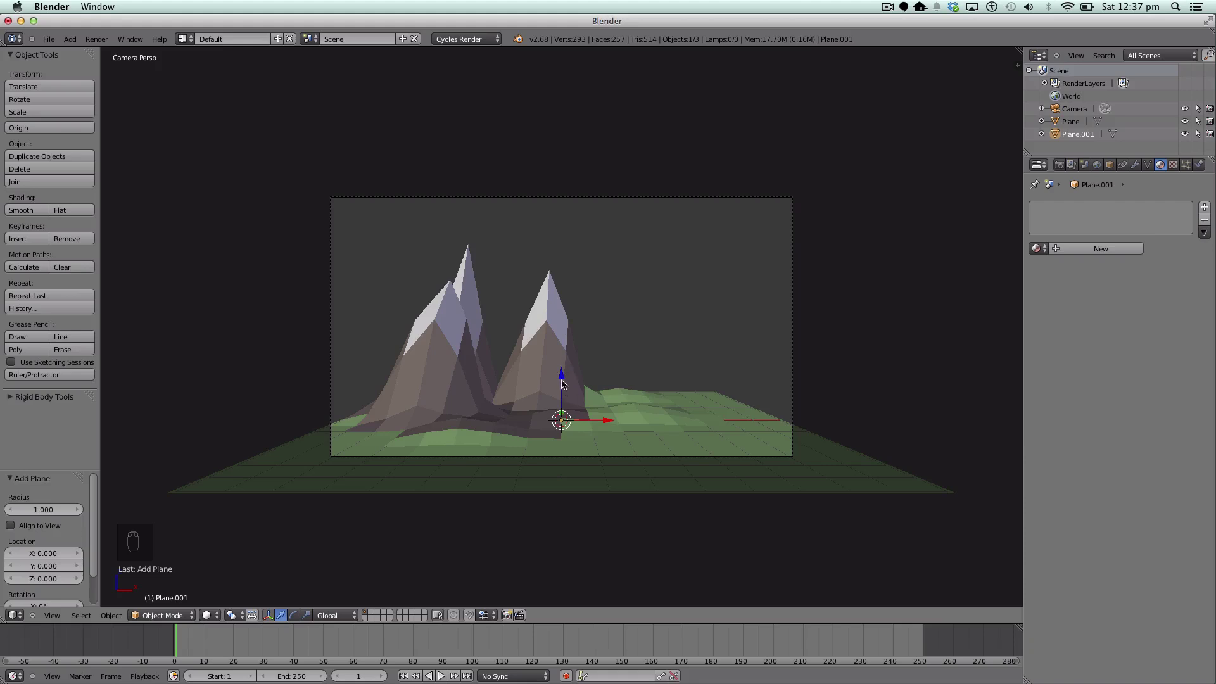
drag(564, 389, 561, 272)
- Rotate the new plane 90° about X and scale it up by about 8.88
key(r)
key(x)
key(9)
key(0)
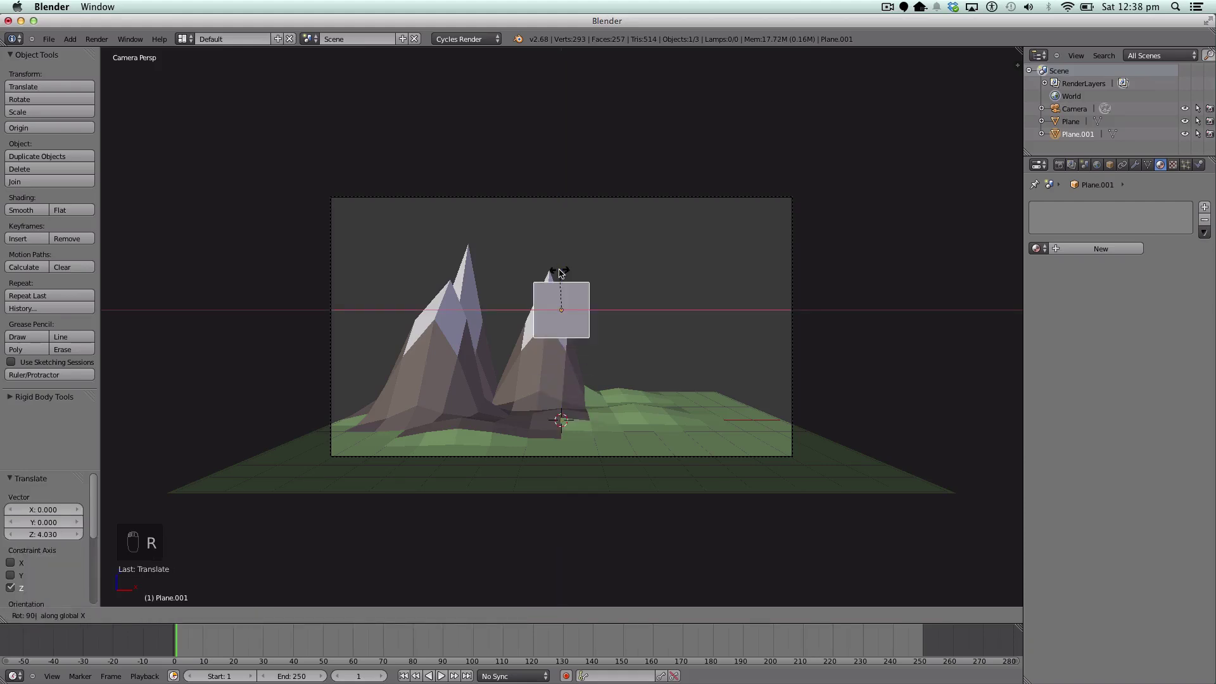
key(Return)
key(s)
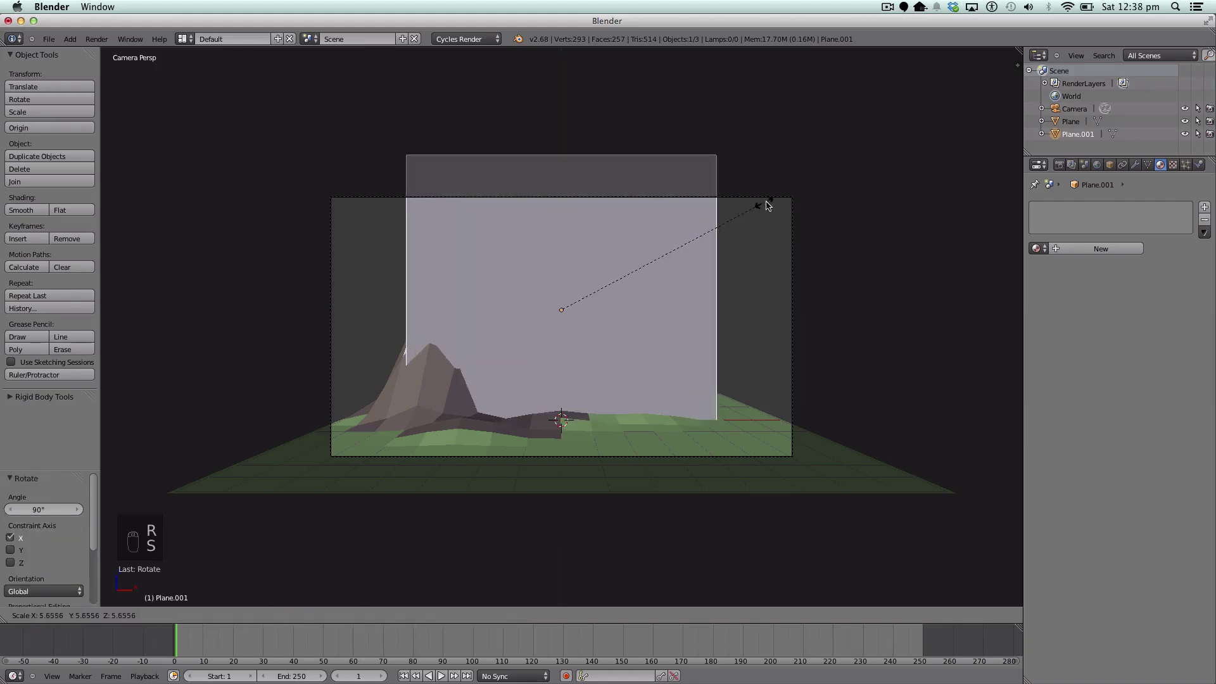
click(876, 137)
- Move the upright plane about 9.30 along Y, behind the mountains
middle_drag(512, 334, 693, 310)
key(g)
key(y)
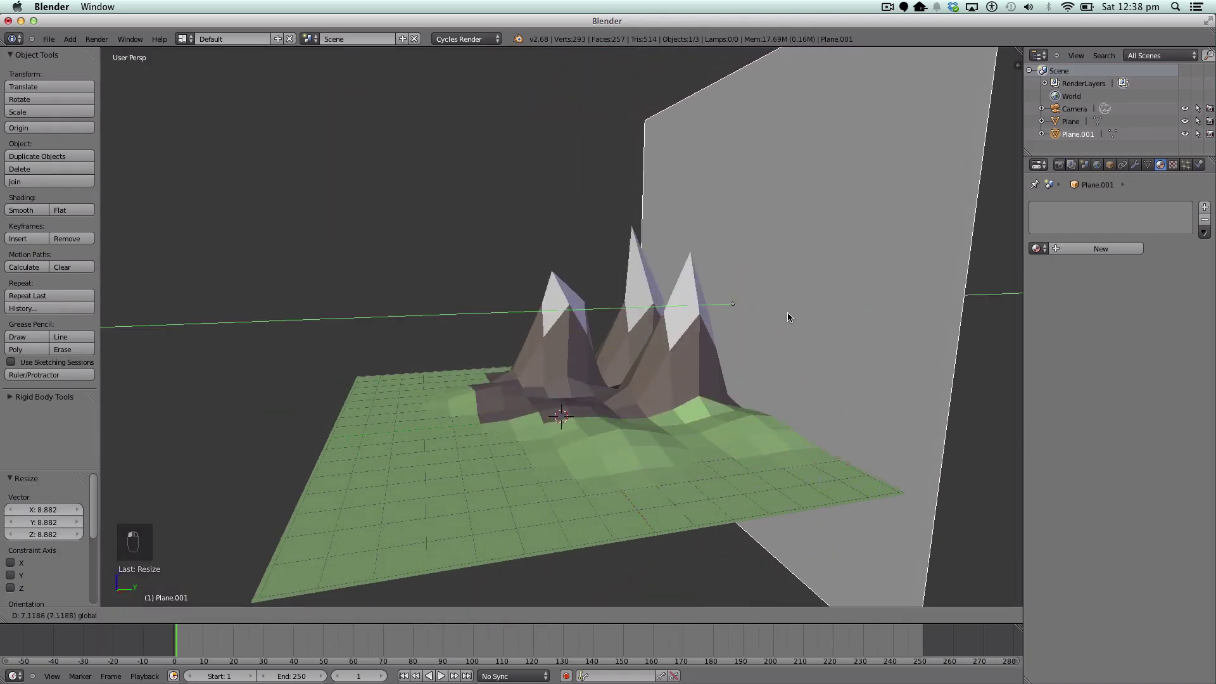
click(821, 310)
- Return to the camera view and scale the backdrop plane by about 1.68 so it fills the frame
click(60, 613)
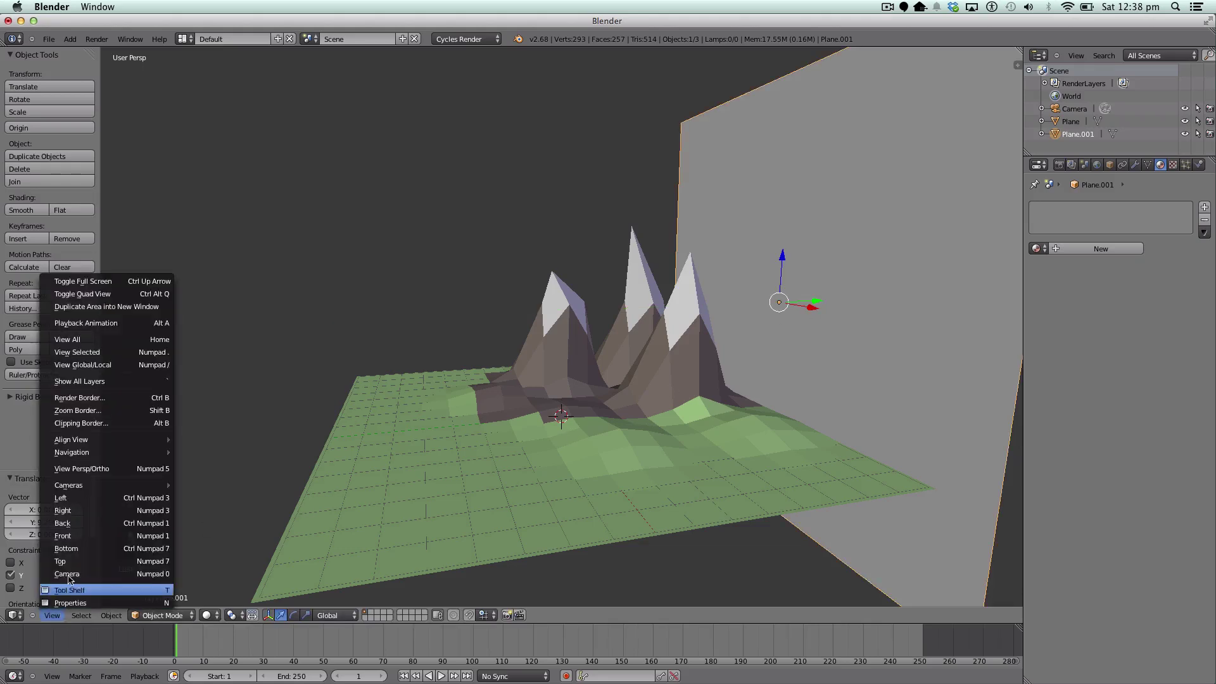
click(70, 574)
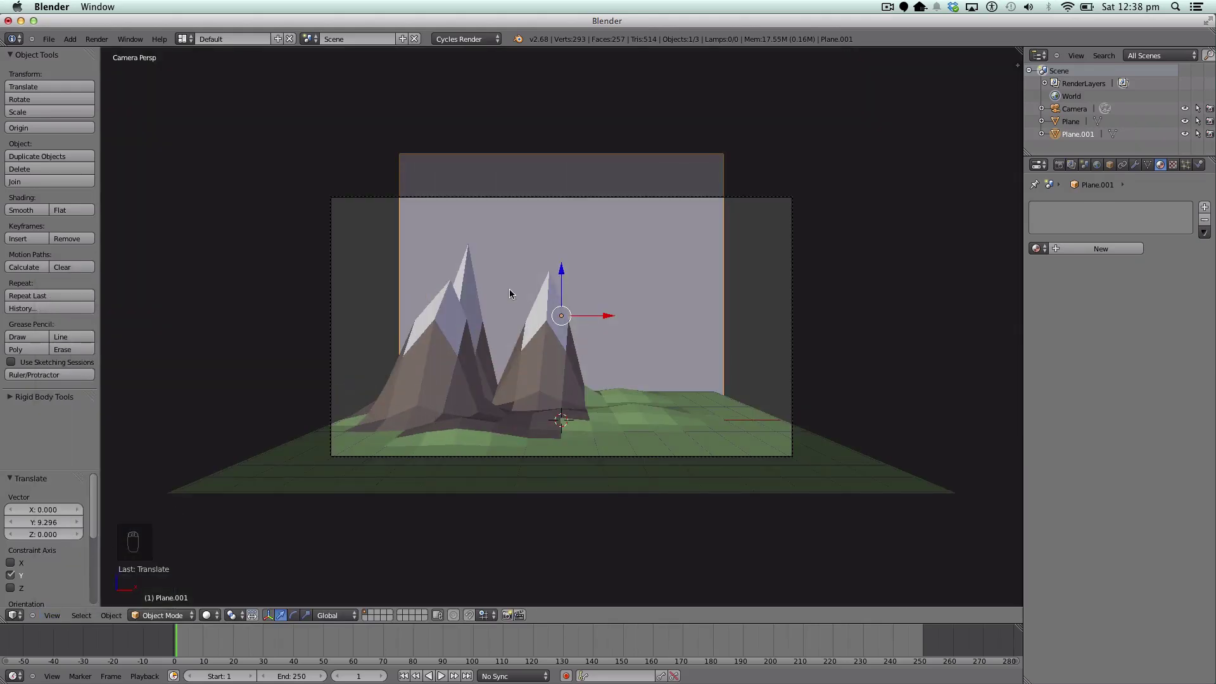
key(s)
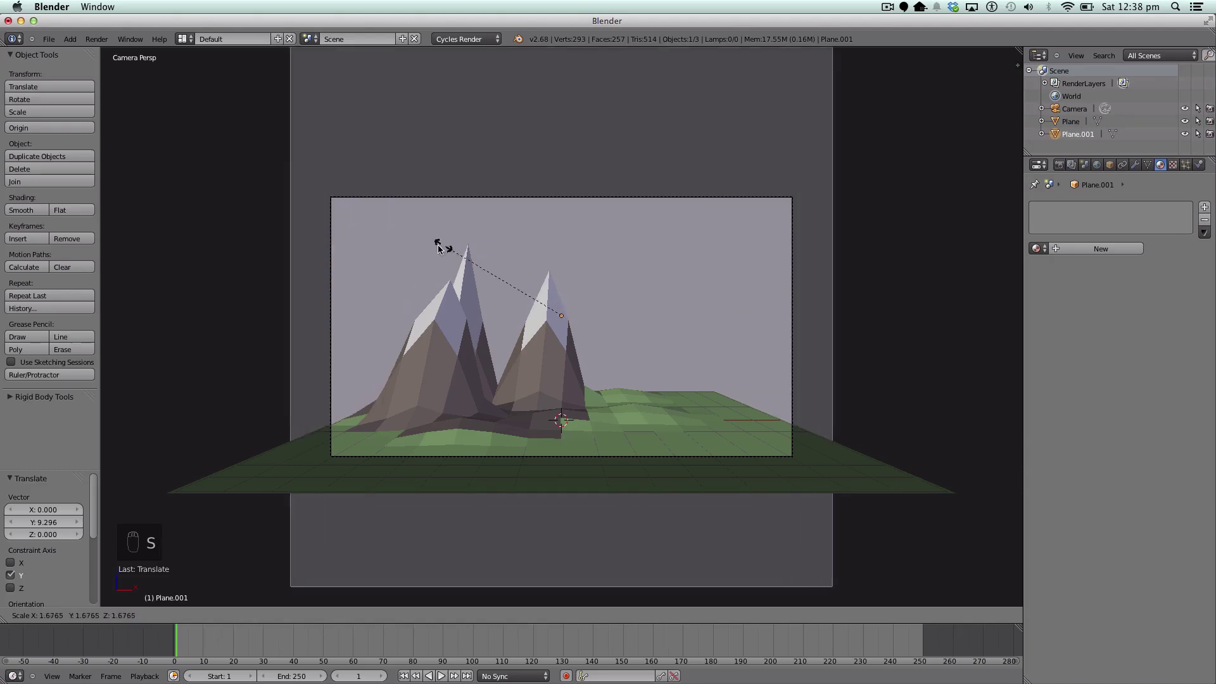
click(451, 237)
- Subdivide the backdrop plane's mesh four times with one cut each
key(w)
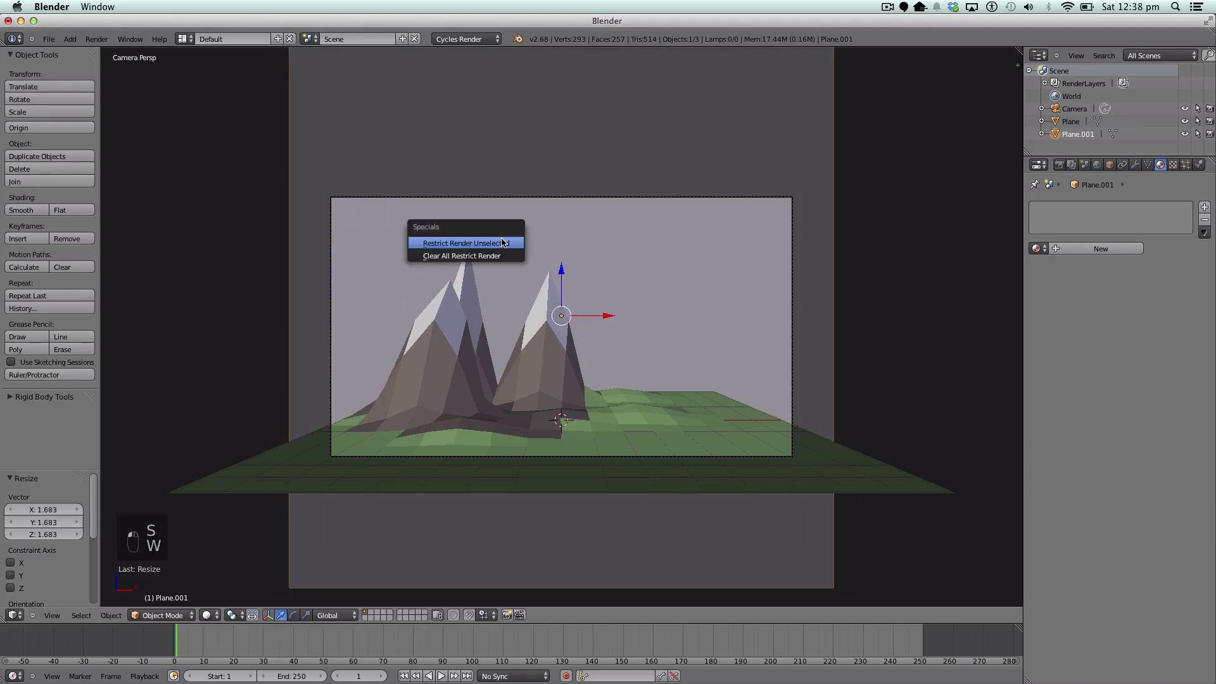
key(Tab)
key(w)
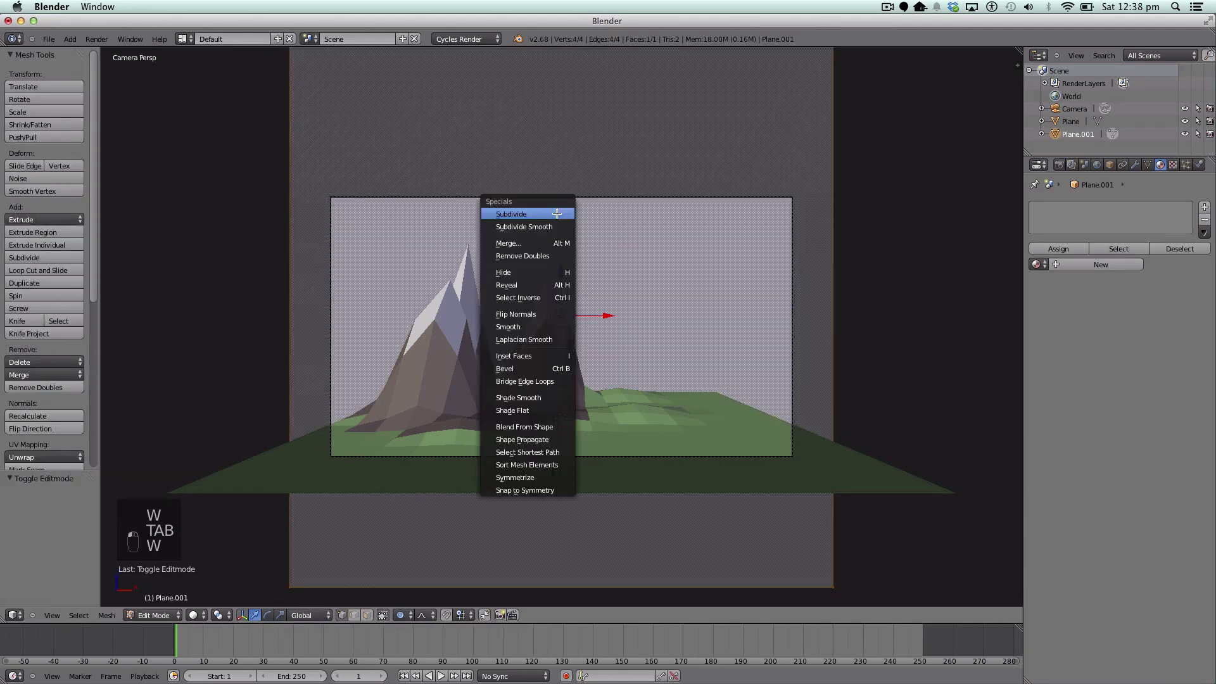
click(555, 212)
key(w)
click(556, 213)
key(w)
click(556, 213)
key(w)
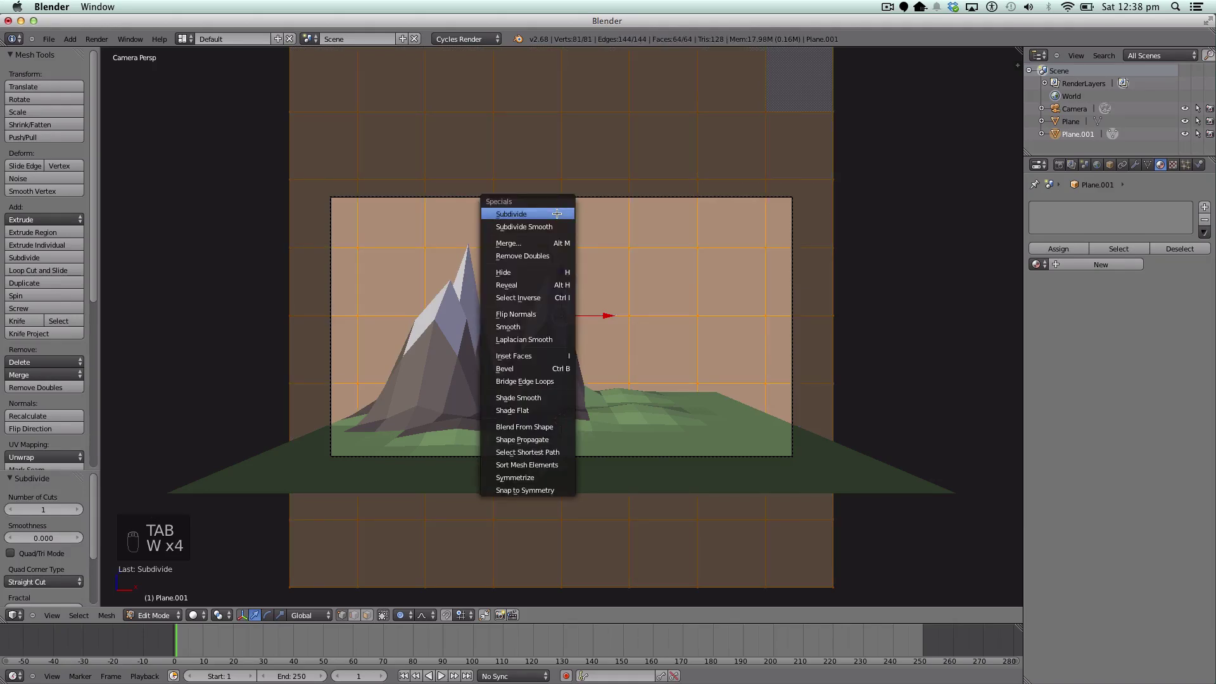
click(555, 213)
- Select nine scattered vertices on the backdrop grid and shift them slightly with proportional editing to make it wavy
right_click(389, 113)
shift+right_click(698, 182)
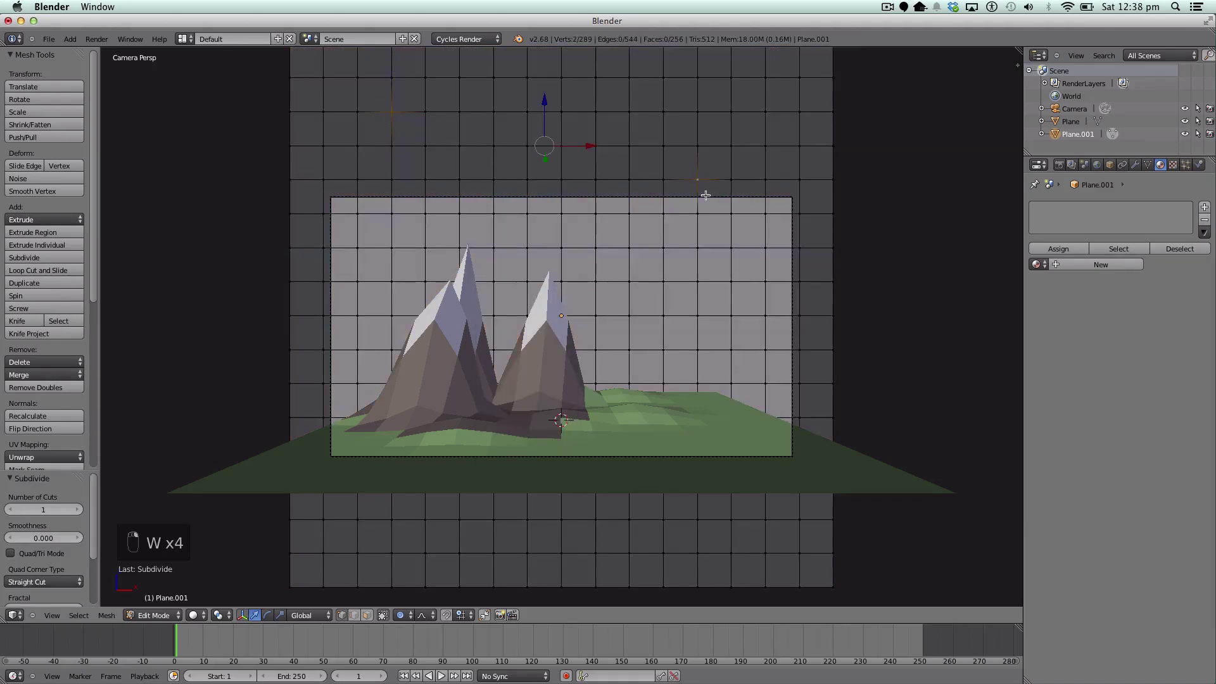
shift+right_click(729, 250)
shift+right_click(614, 327)
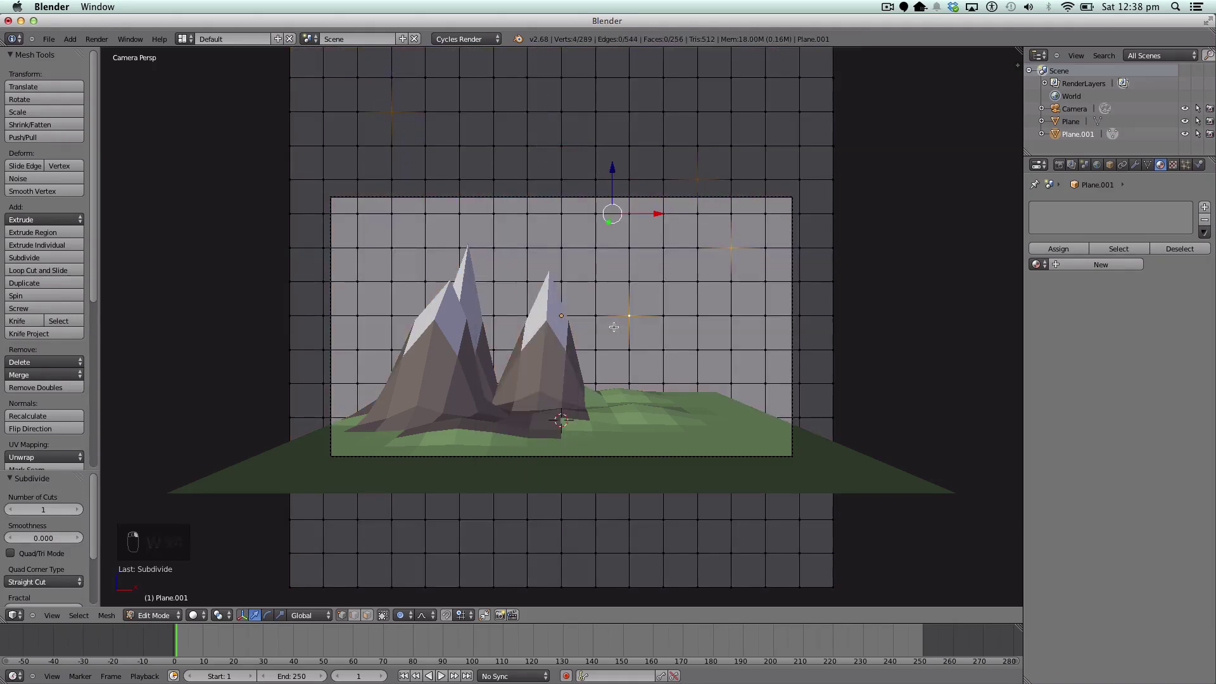
shift+right_click(357, 350)
shift+right_click(526, 553)
shift+right_click(425, 520)
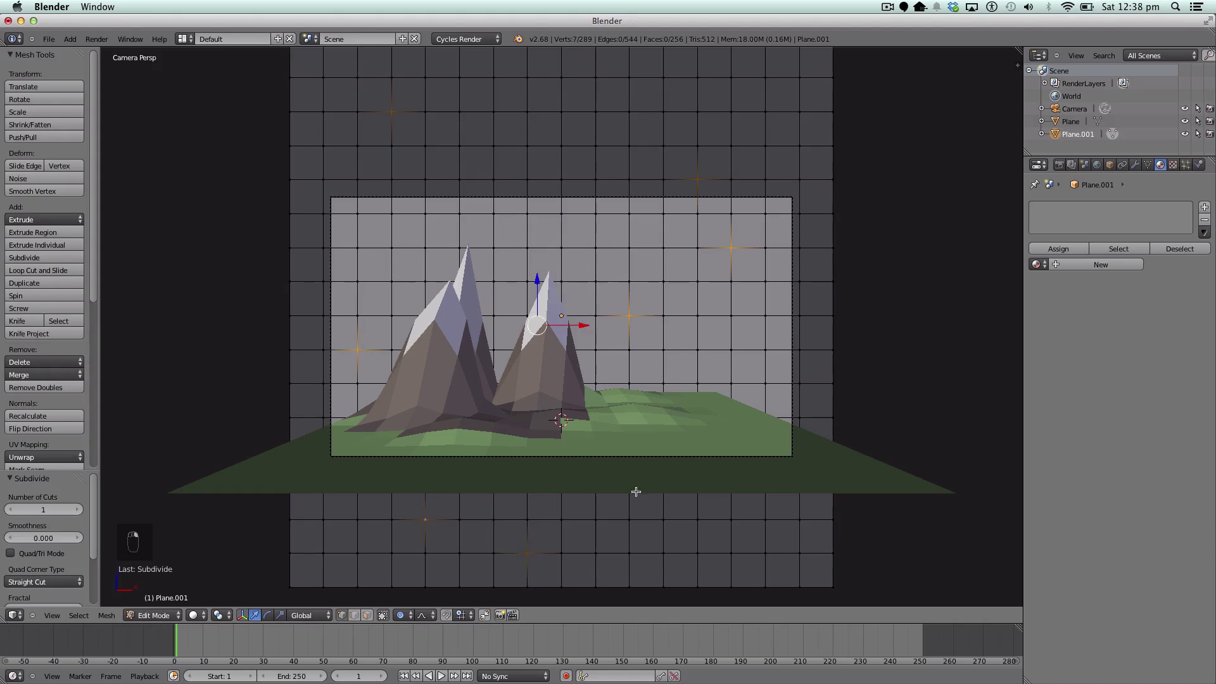
shift+right_click(803, 404)
shift+right_click(561, 114)
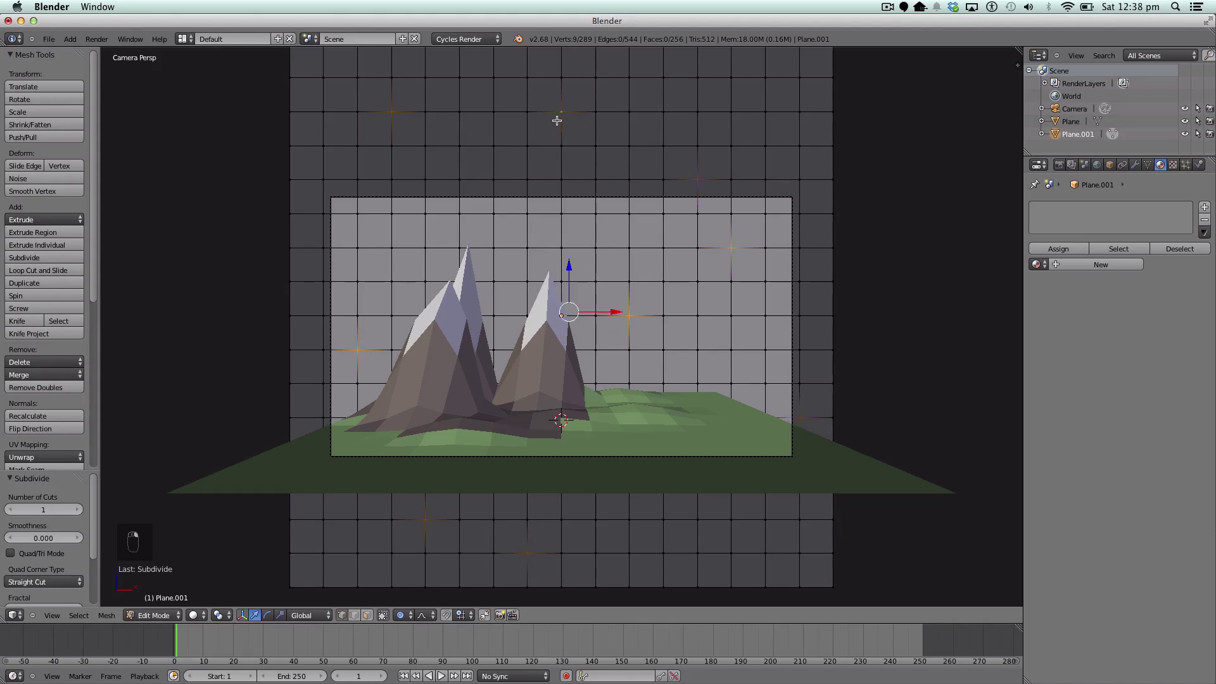
key(g)
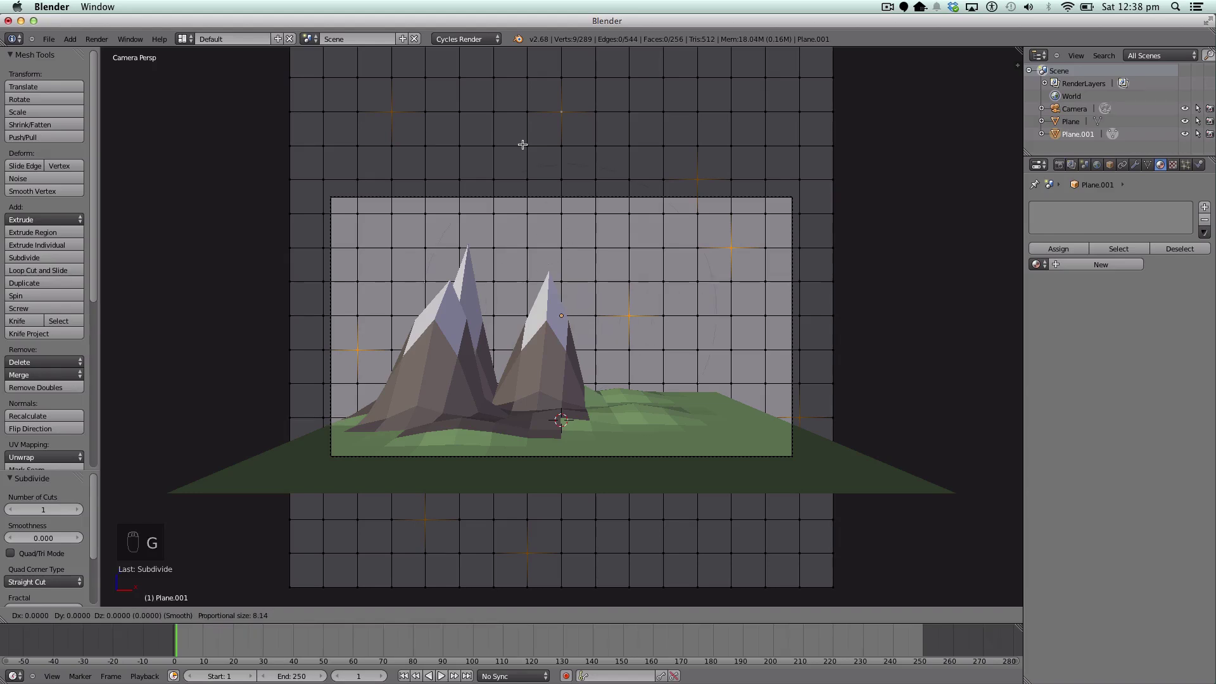
click(556, 132)
key(a)
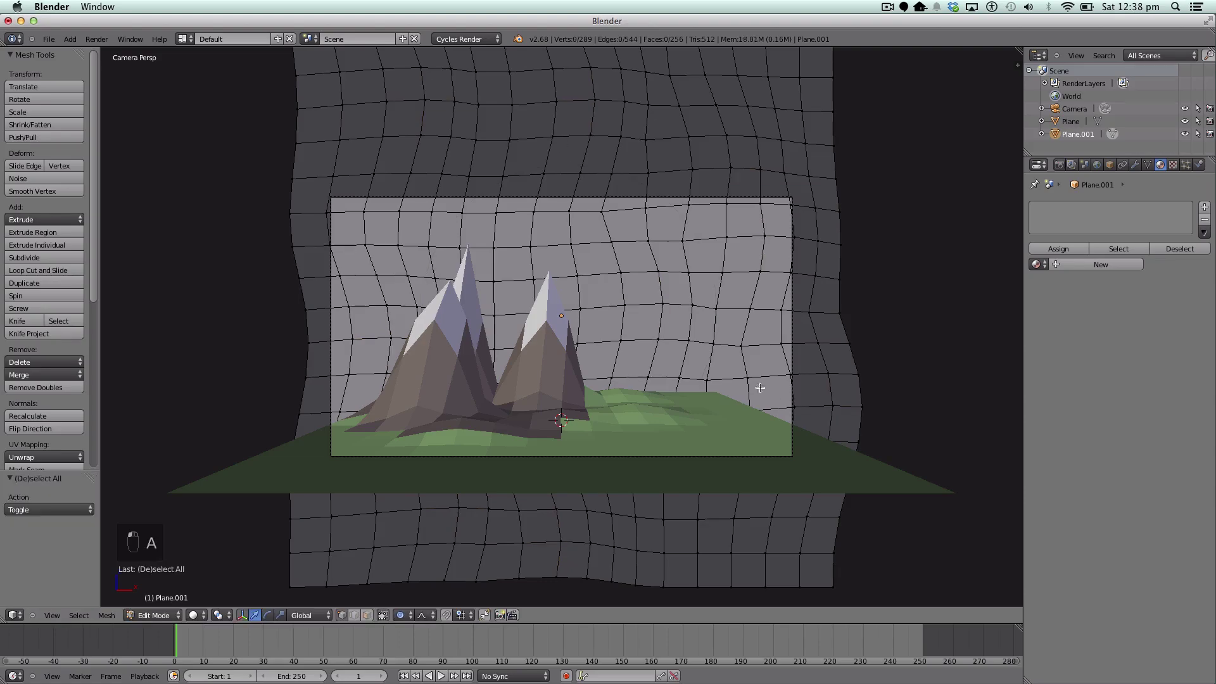
- Leave Edit Mode and create a new material on the wavy backdrop plane
middle_drag(787, 395, 772, 297)
scroll(771, 298, up, 3)
scroll(769, 296, down, 8)
scroll(767, 295, up, 3)
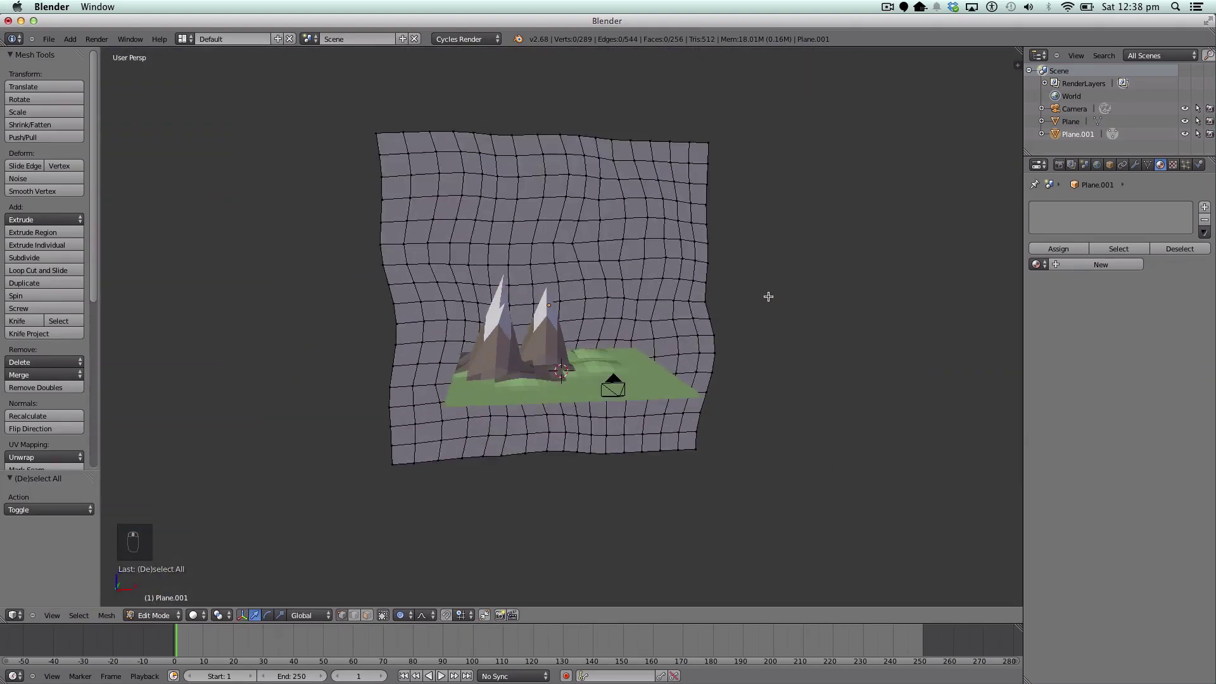
key(Tab)
click(1203, 210)
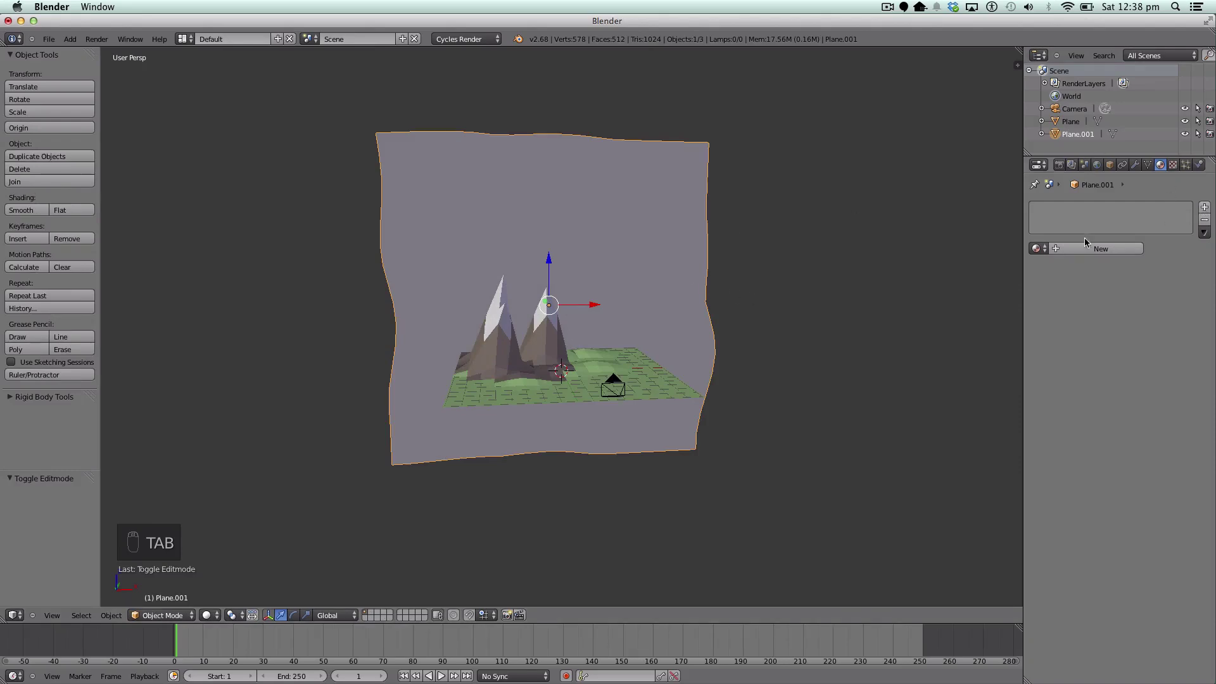
click(1101, 248)
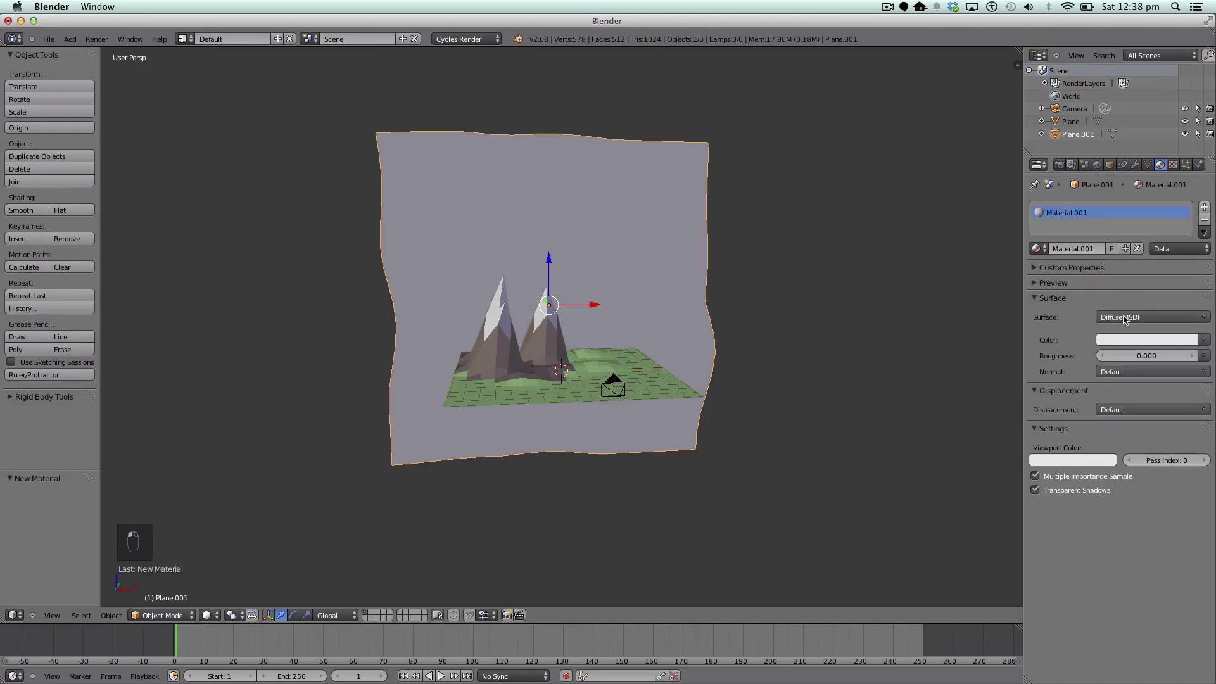
- Set the backdrop material's diffuse colour to light blue A0DBE7 and match its viewport colour to it
click(1130, 340)
drag(1147, 180, 1137, 183)
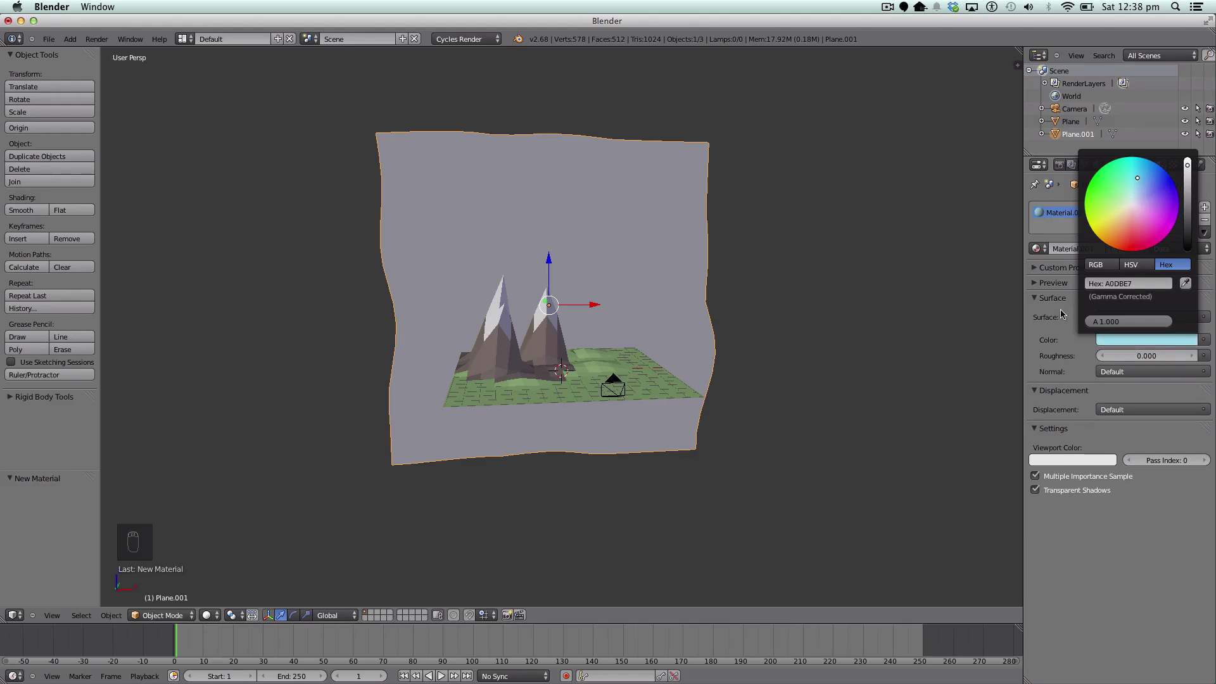
click(1122, 341)
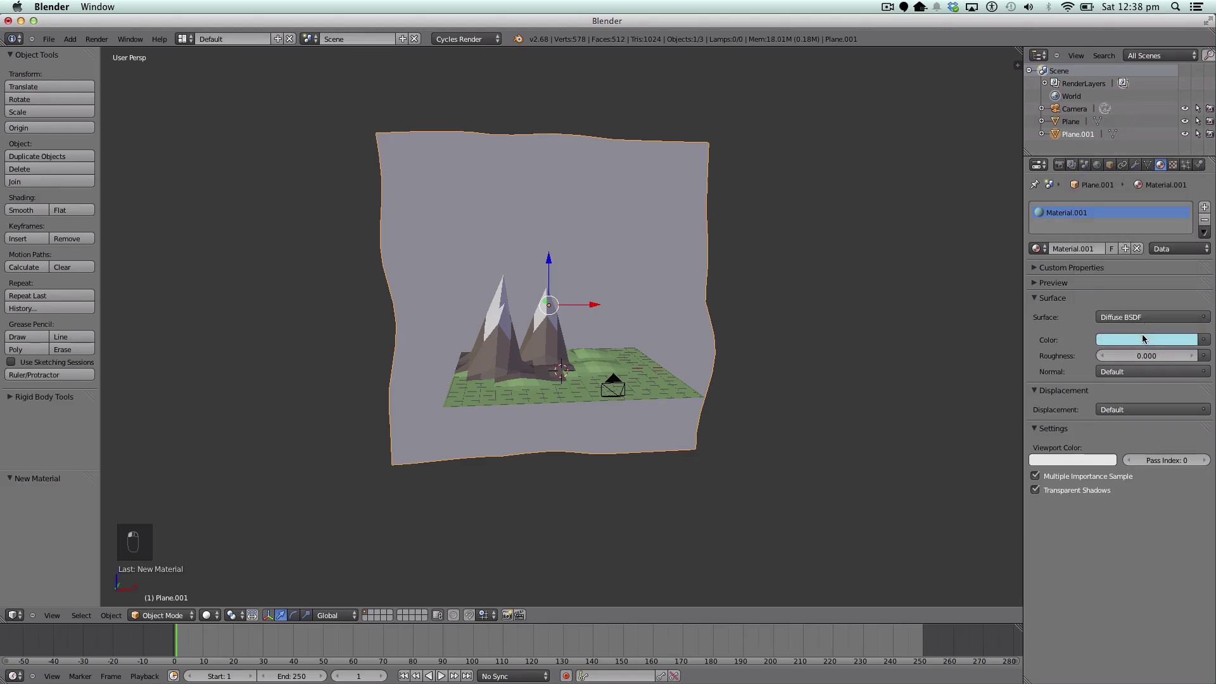
click(1126, 340)
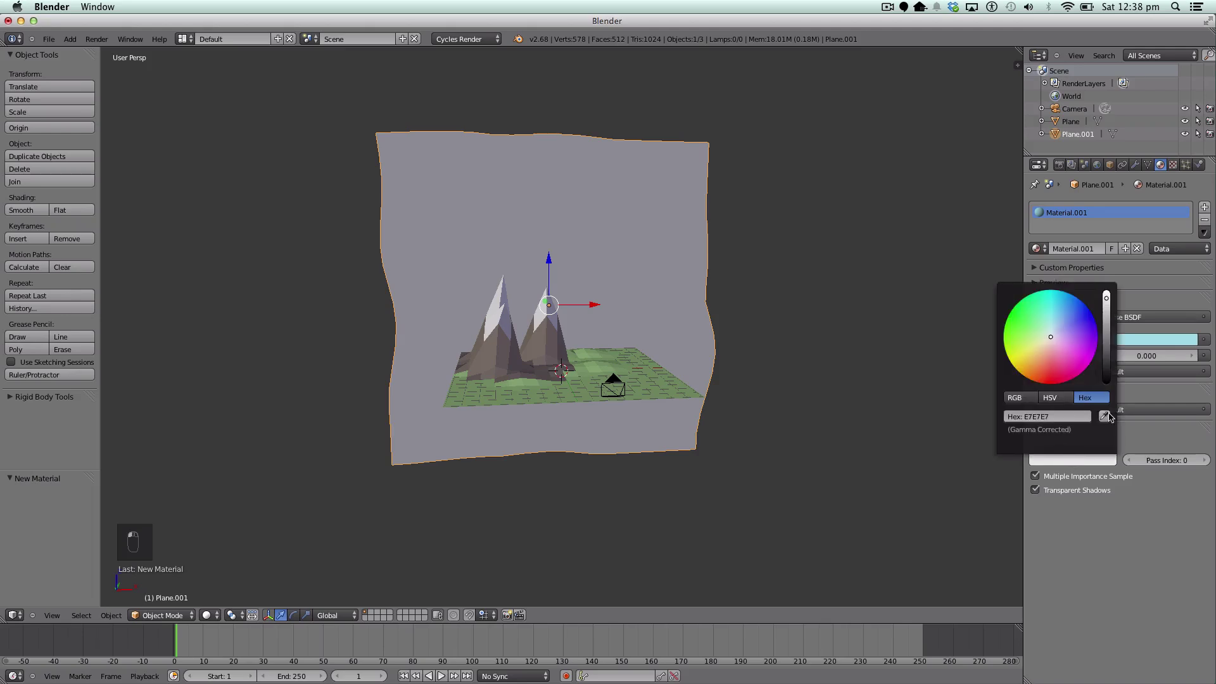
- Open the scene's render settings and switch back to the camera view
click(1059, 164)
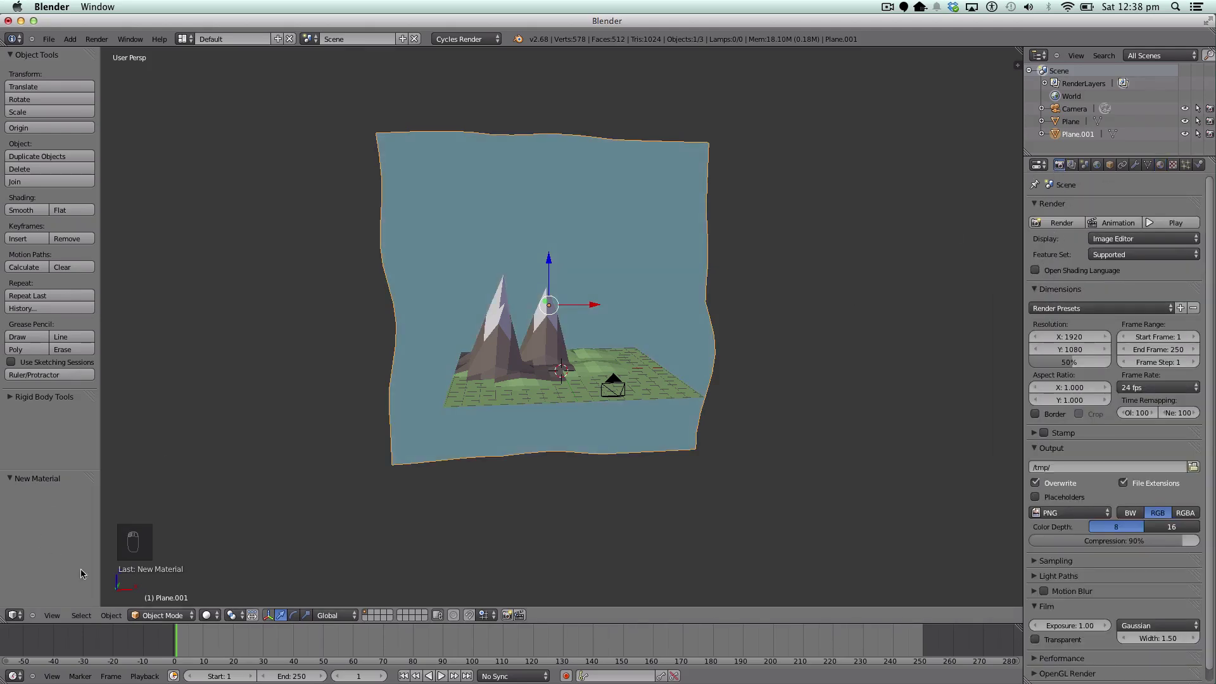
click(55, 612)
click(70, 573)
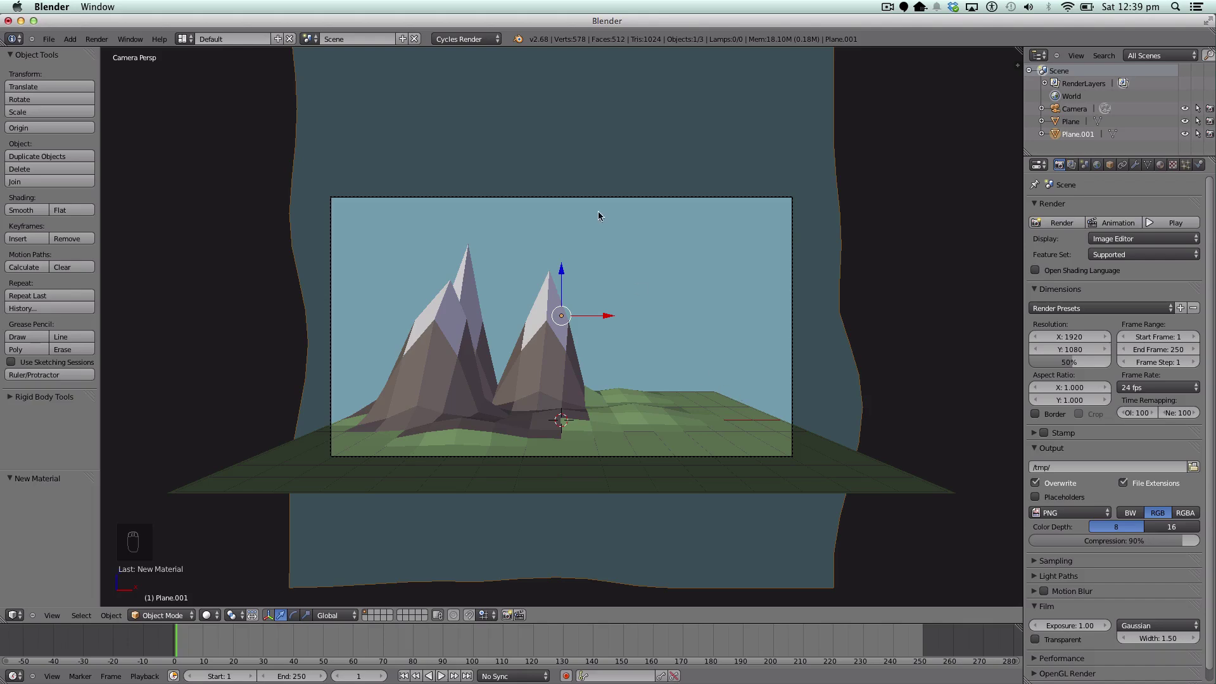
- Add a sun lamp at the scene's origin
click(70, 39)
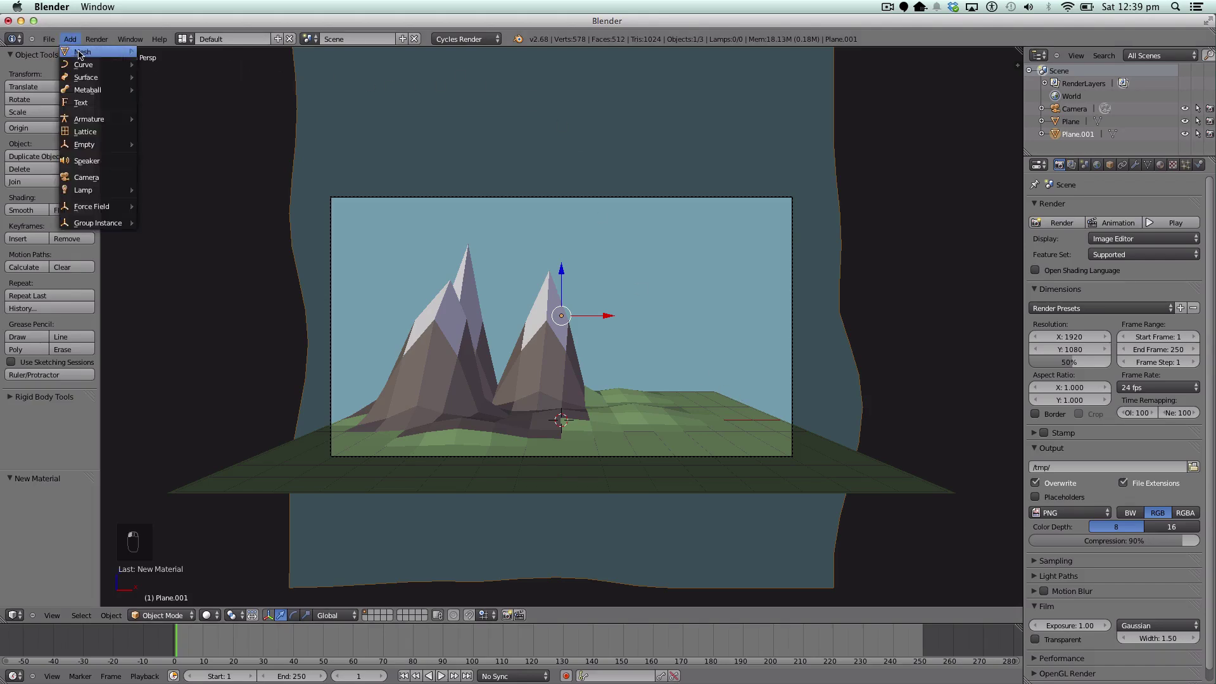
mouse_move(95, 190)
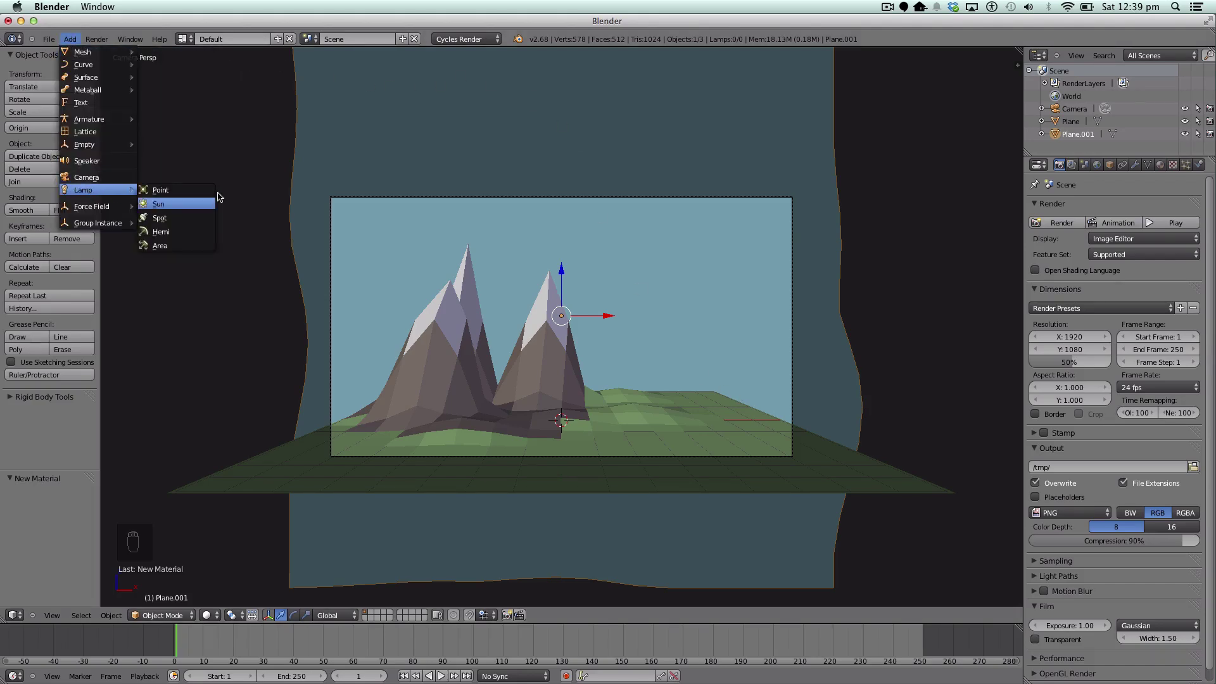
click(189, 207)
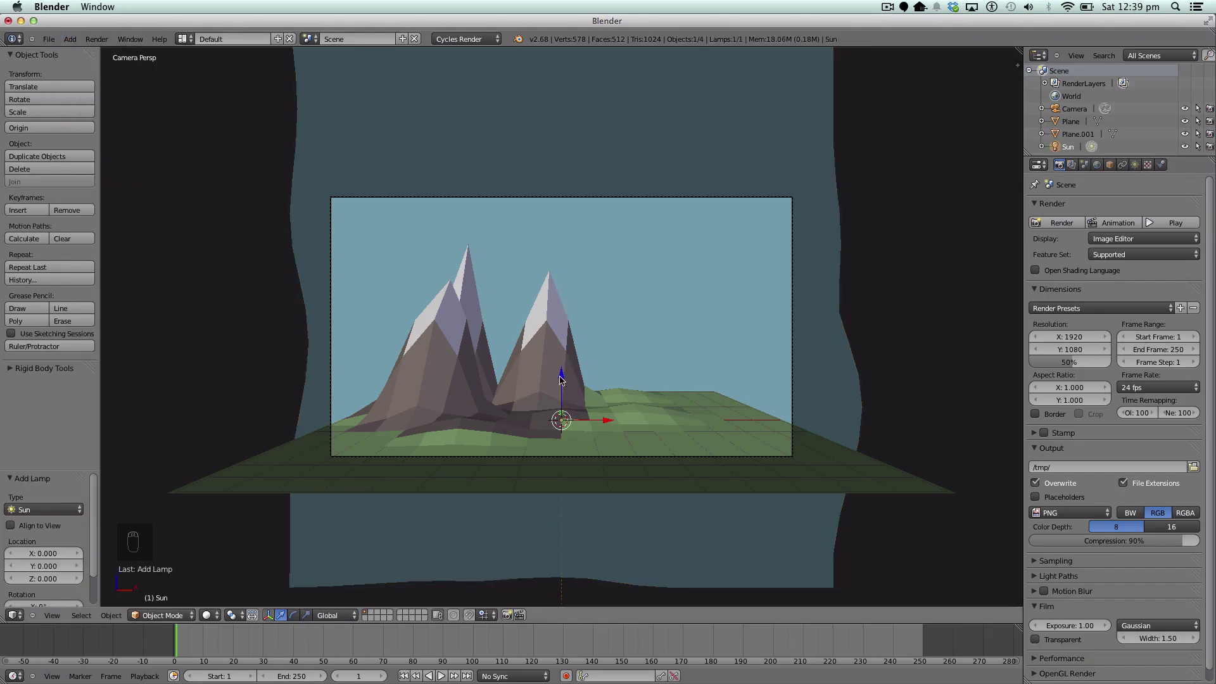
- Raise the sun lamp about 8.1 units along Z and rotate it about 32° in the camera view
drag(561, 378, 571, 155)
key(r)
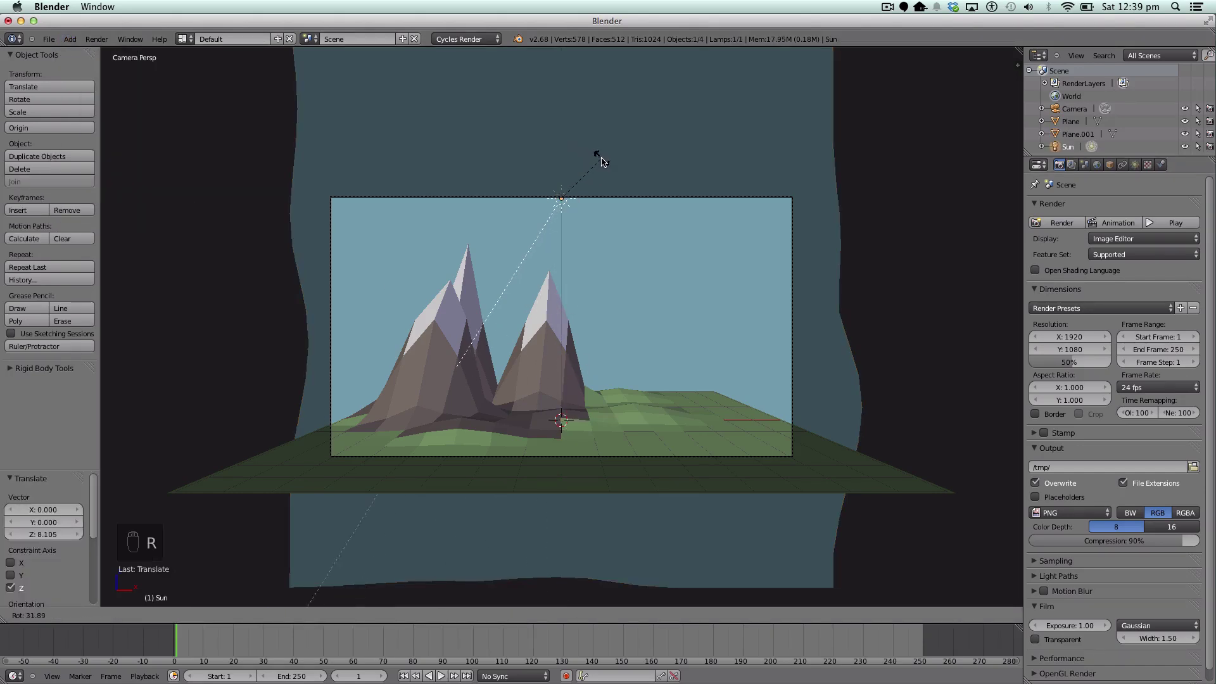
click(604, 165)
- Move the sun lamp about 7.4 units along X and about -7.8 units along Y, in front of the landscape
drag(589, 201, 793, 228)
scroll(779, 328, down, 3)
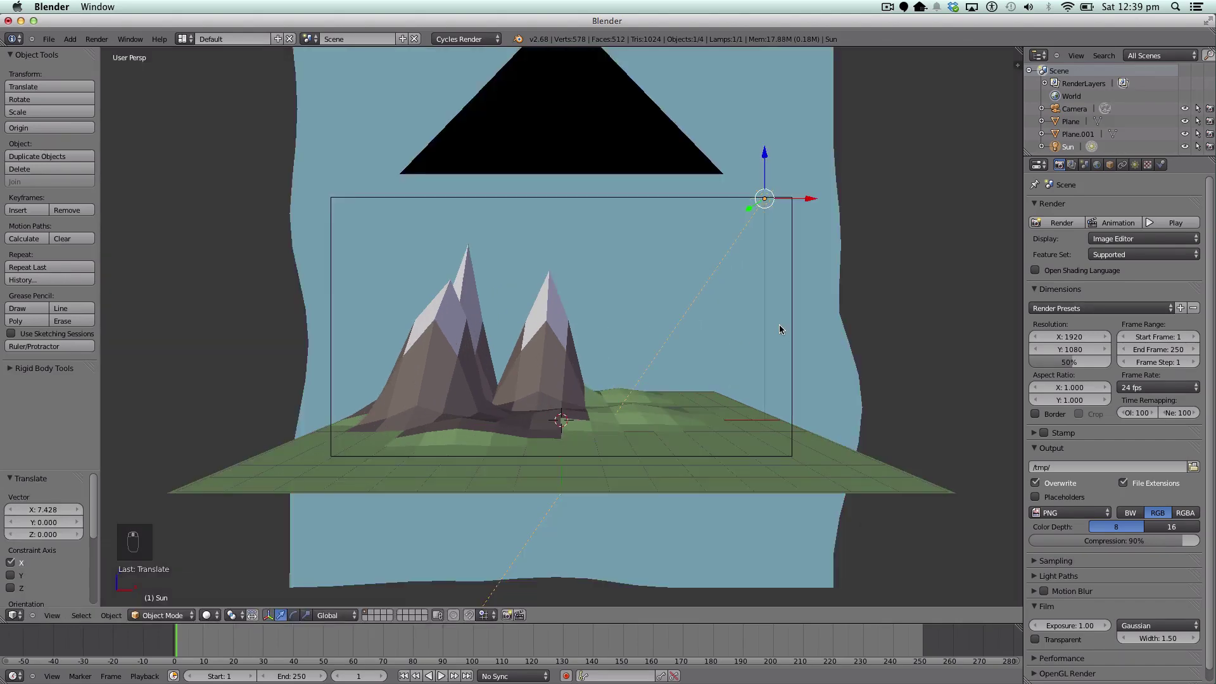
middle_drag(779, 328, 744, 177)
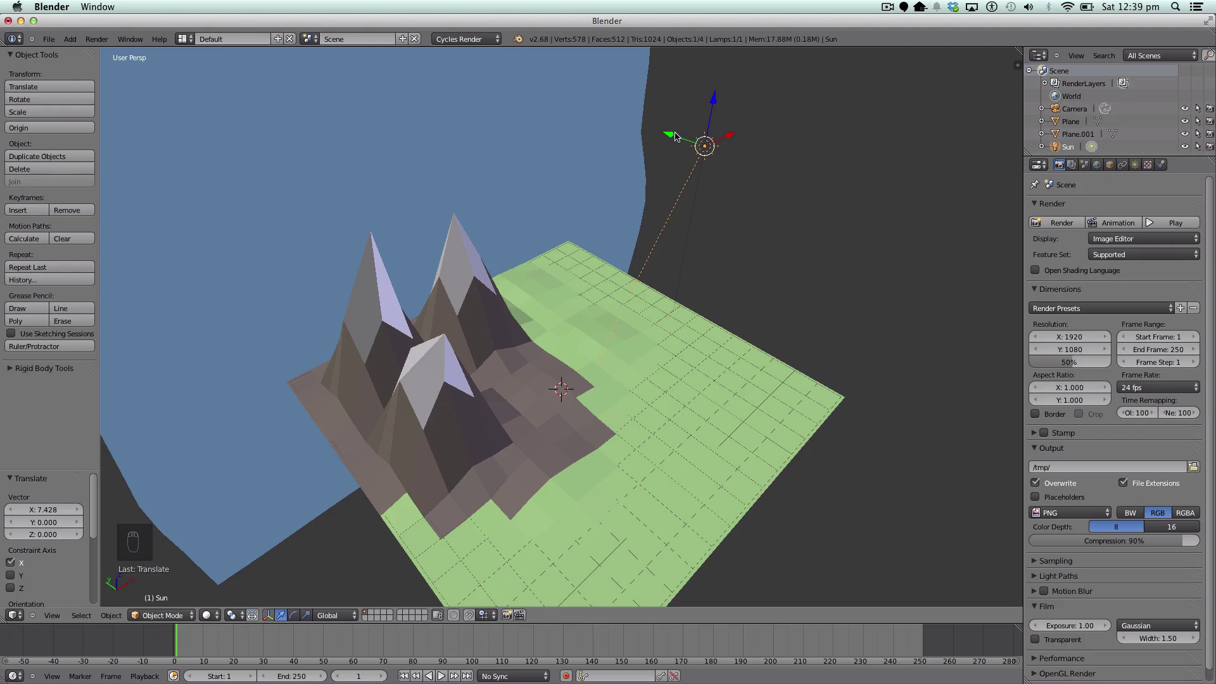
drag(673, 135, 847, 287)
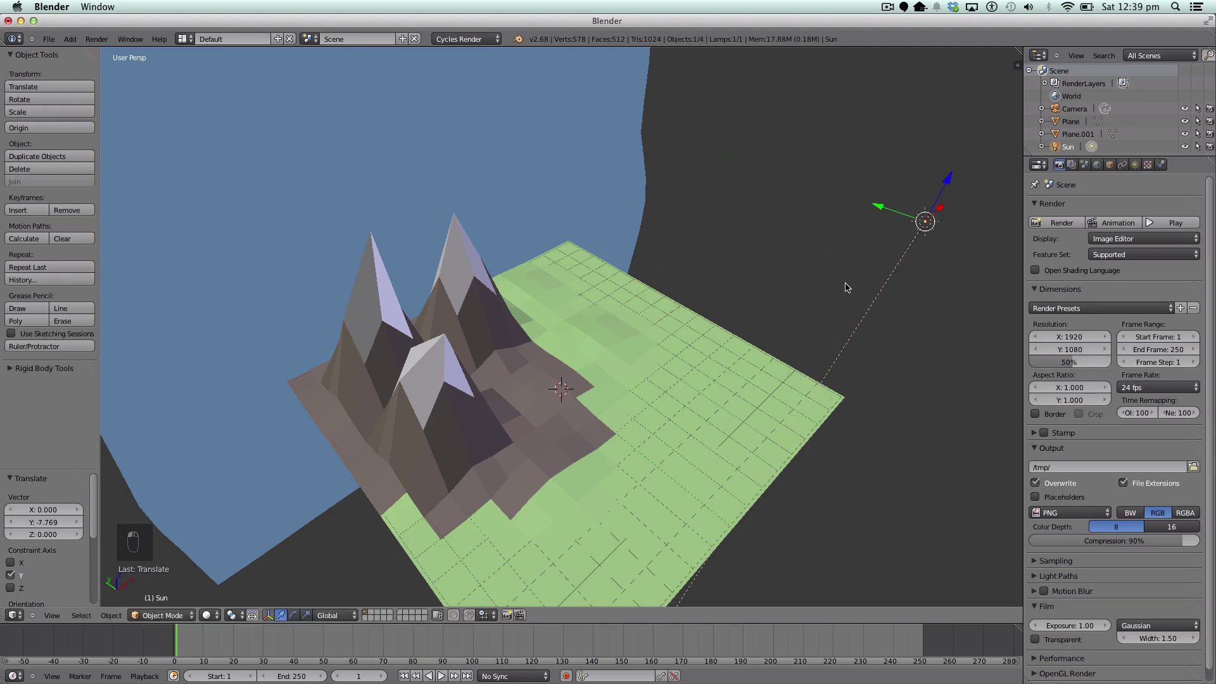
- Rotate the sun lamp about -54° around the global Z axis so it aims toward the mountains
key(r)
key(z)
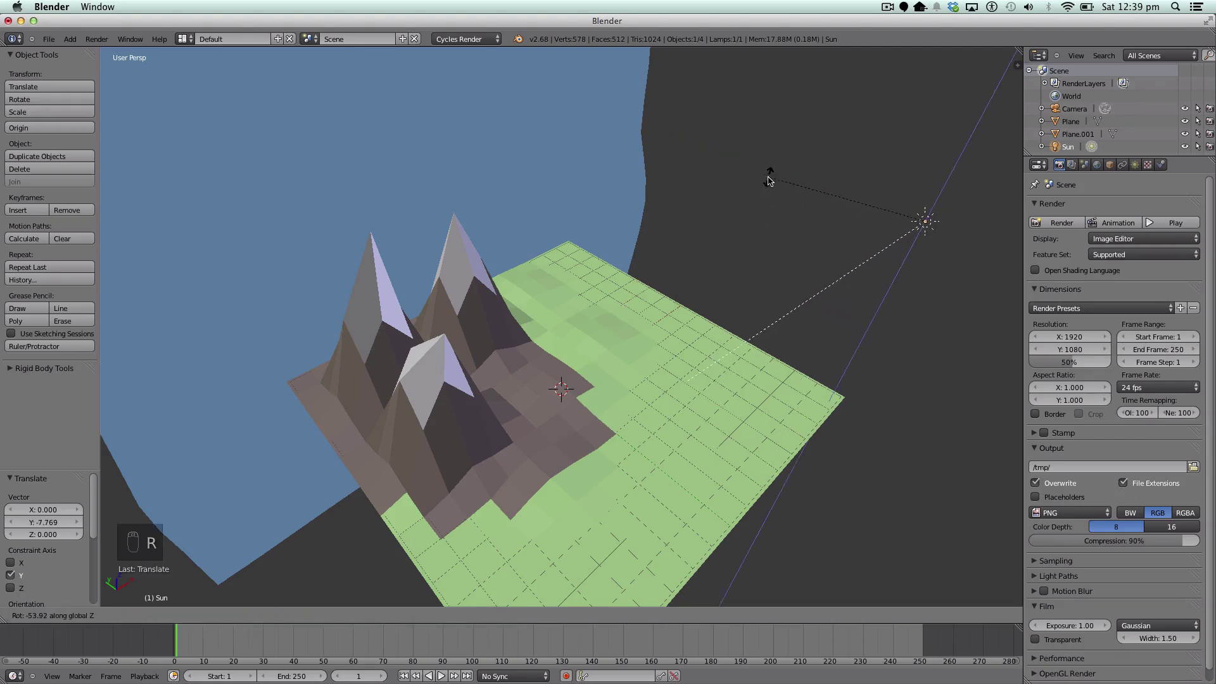
click(769, 180)
- Set the sun lamp's size to 0.3 and its emission colour to a pale yellow, about F9FFD1
click(1135, 165)
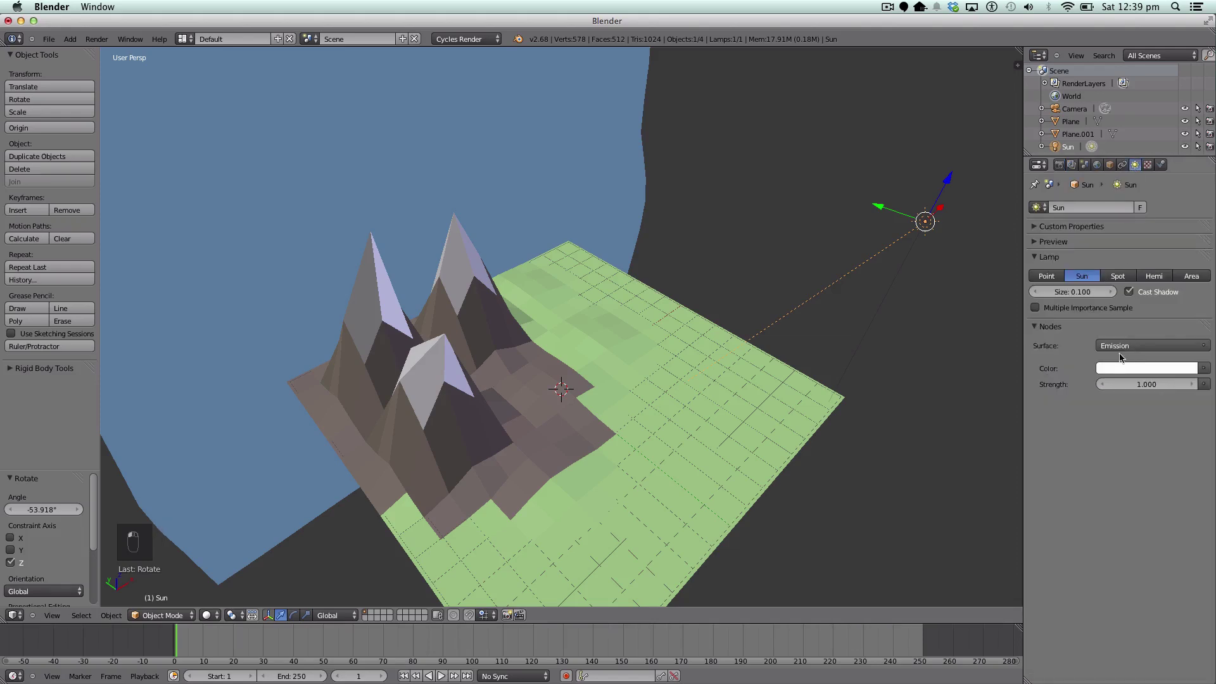
click(1075, 291)
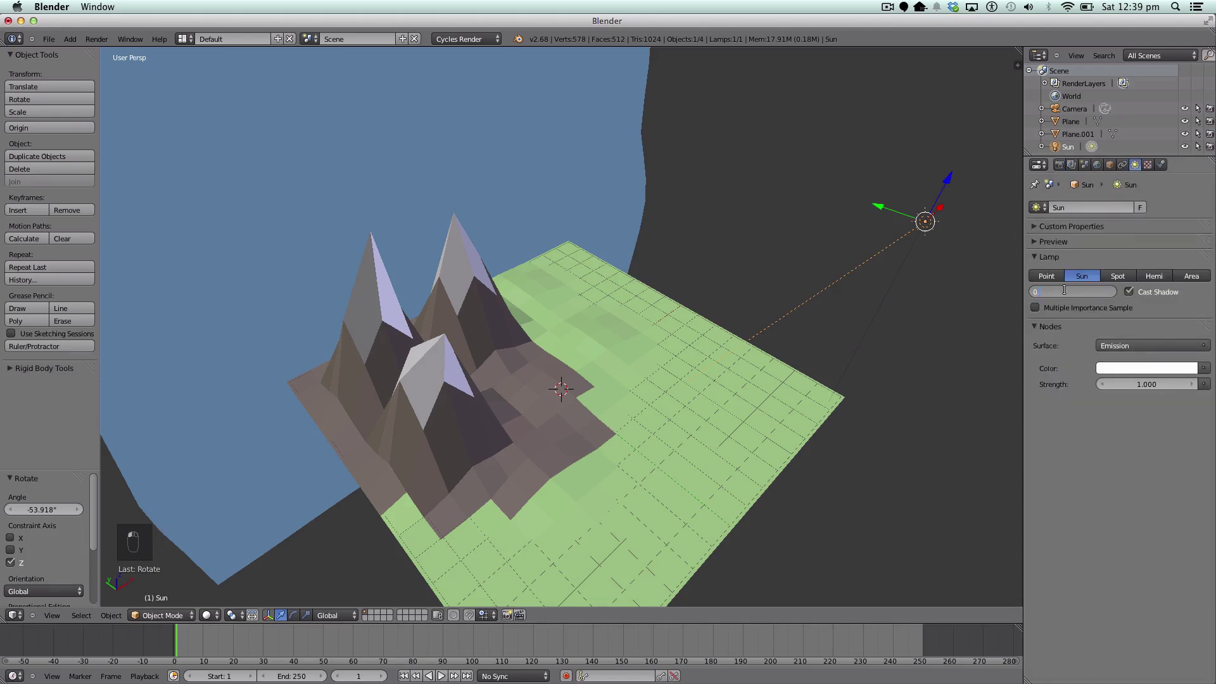
text(0.3)
key(Return)
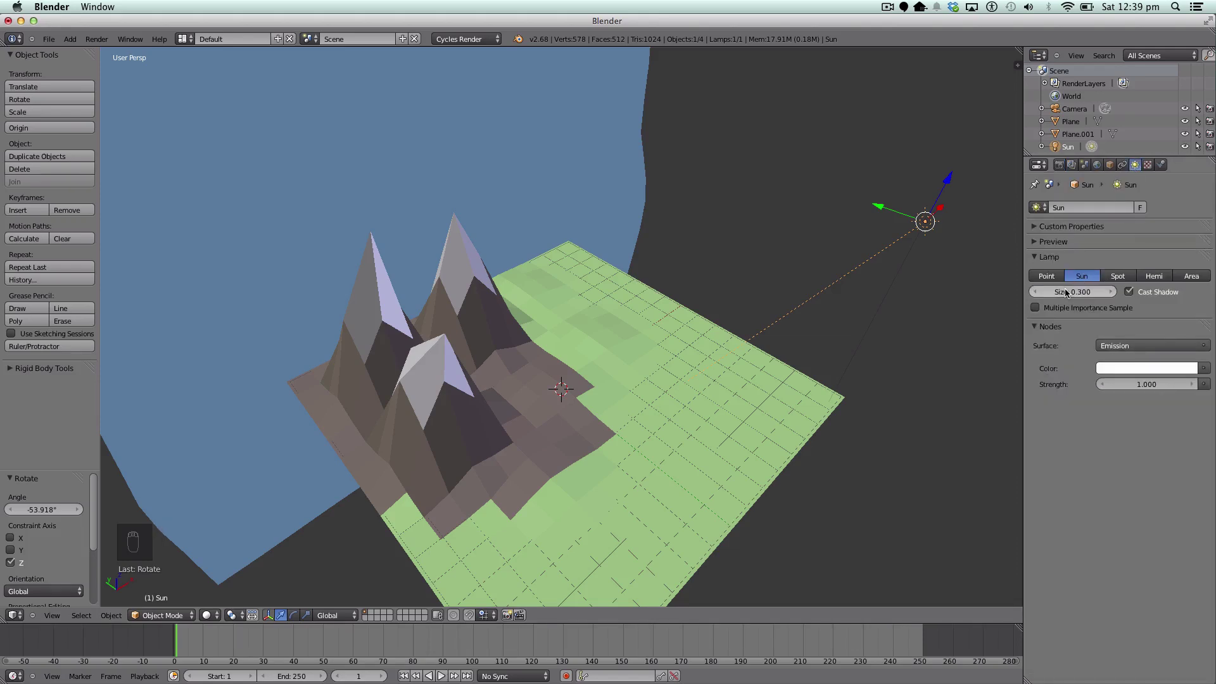
click(1154, 369)
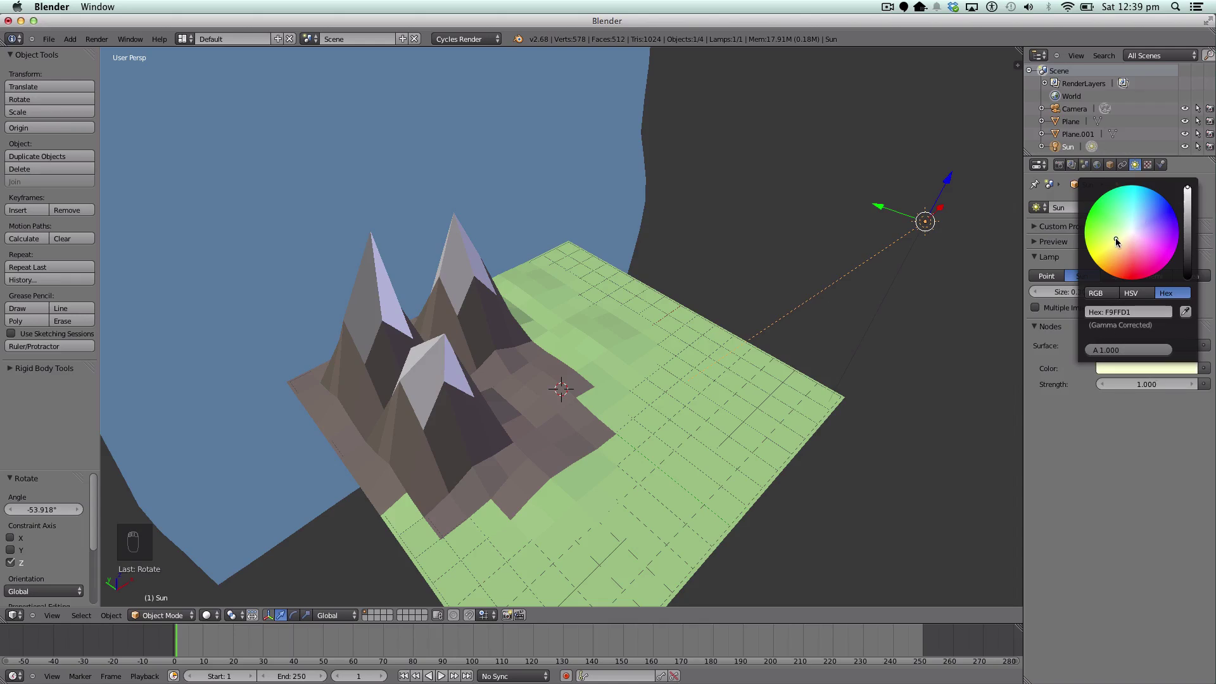
- Render a test image of the scene, expand the sampling settings and return to the 3D view
click(1059, 165)
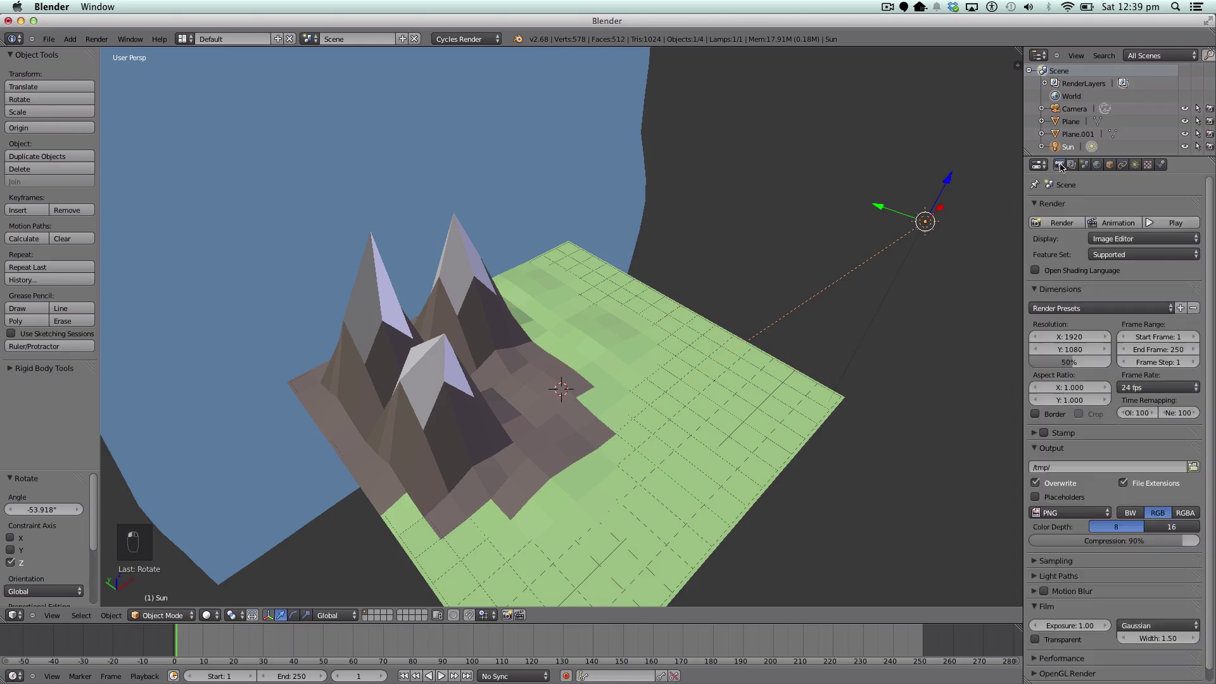
click(1063, 226)
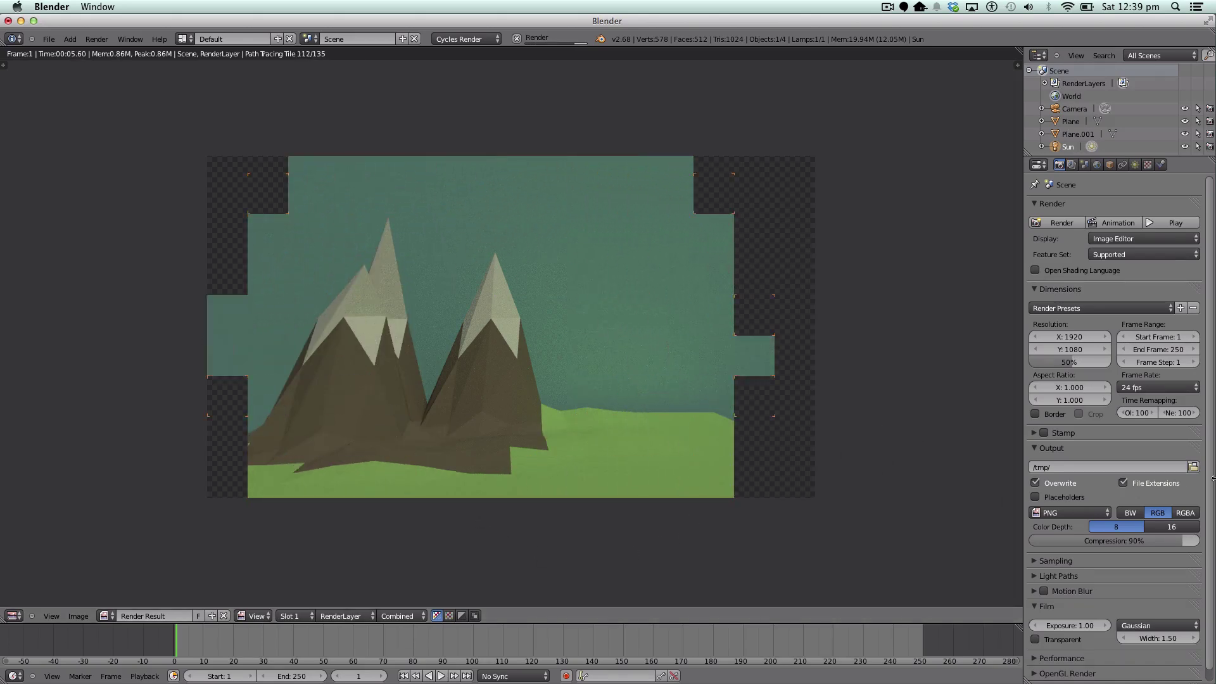
click(1067, 561)
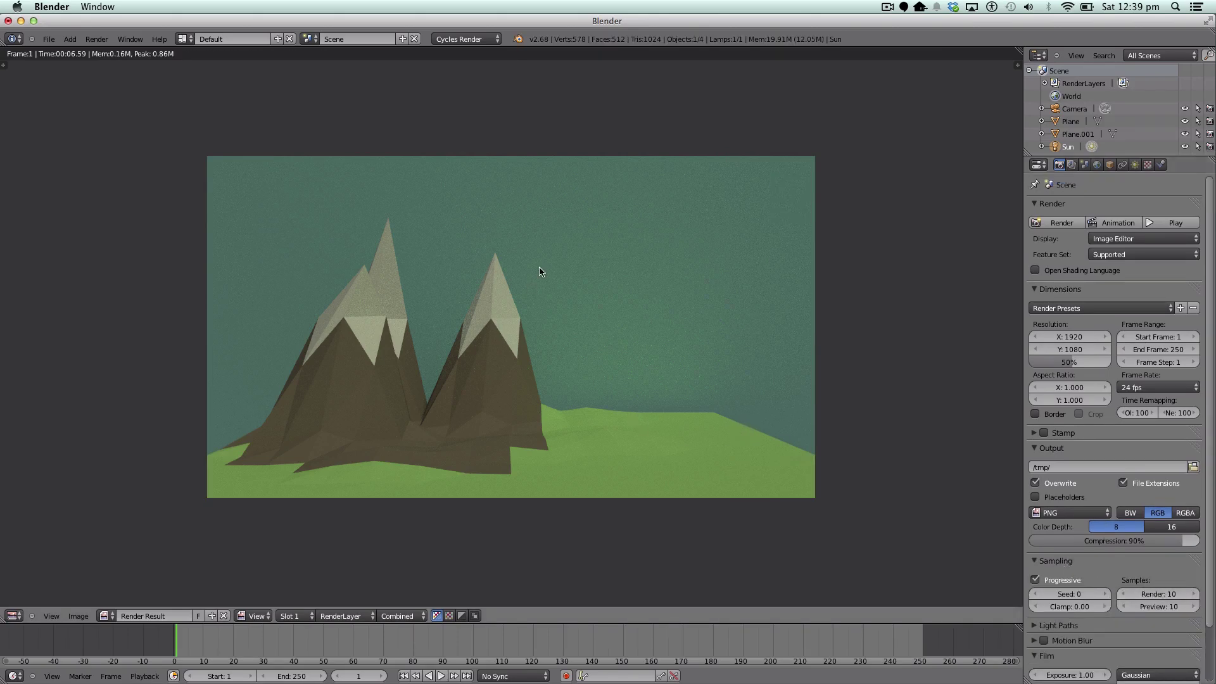
key(Escape)
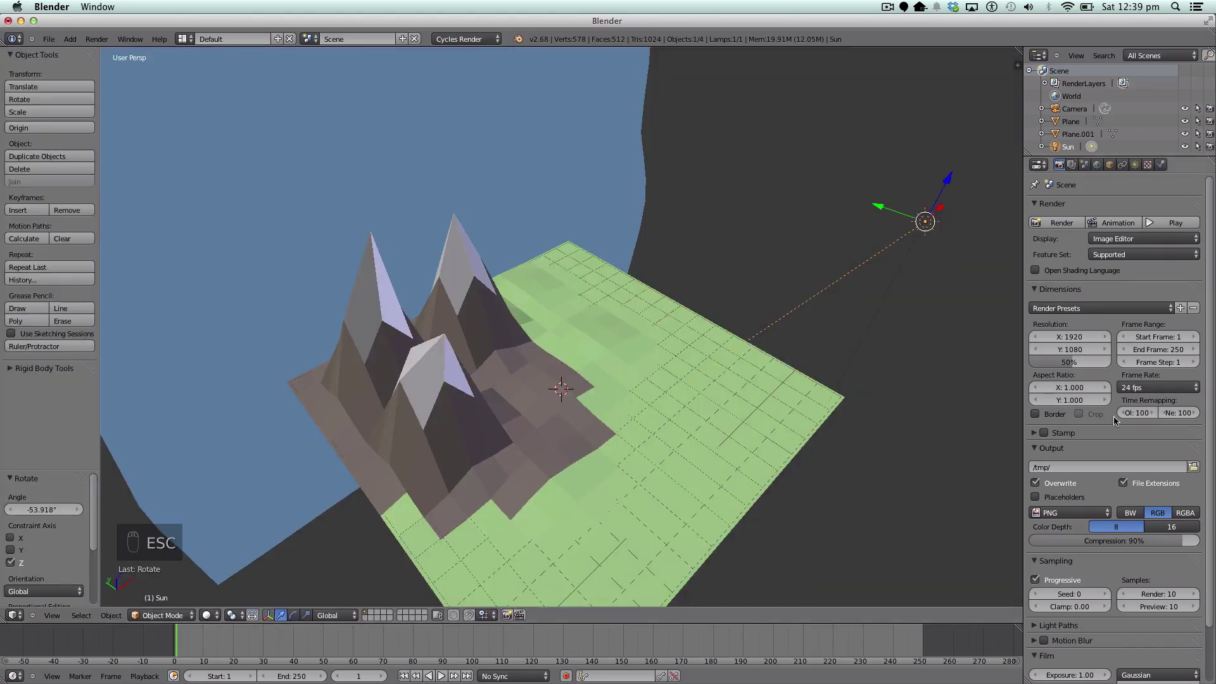
- Set the render samples to 200 and the resolution scale to 100%
click(1137, 596)
click(1152, 593)
text(200)
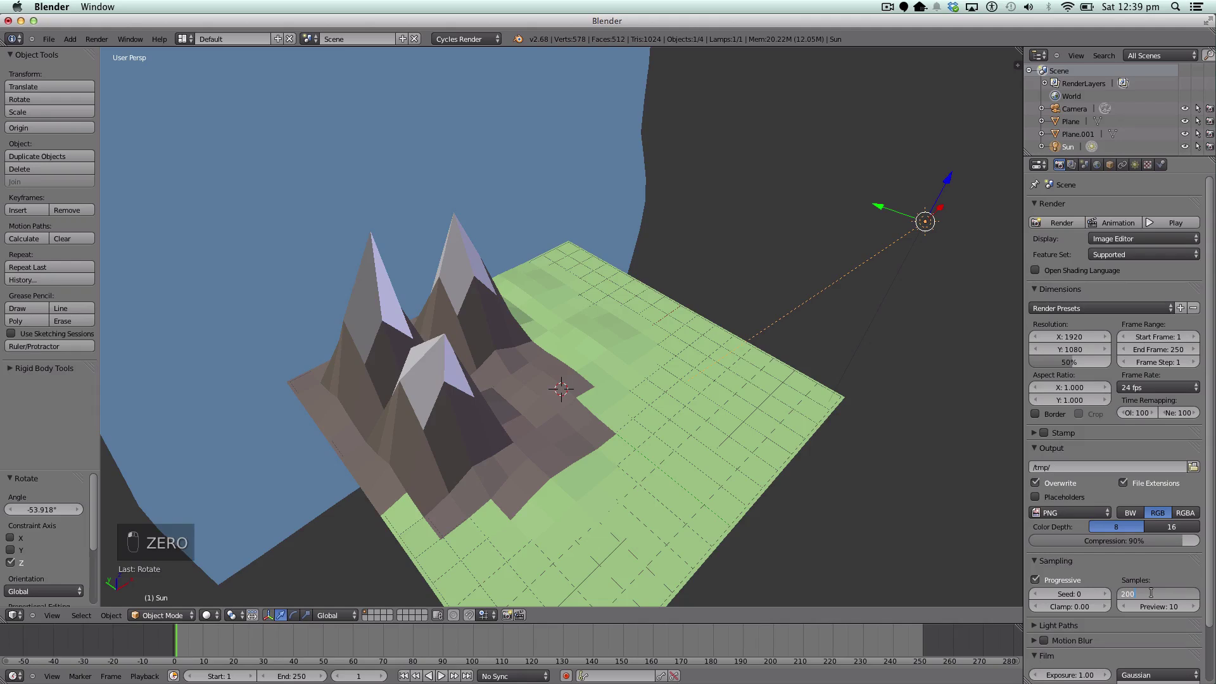
click(1171, 570)
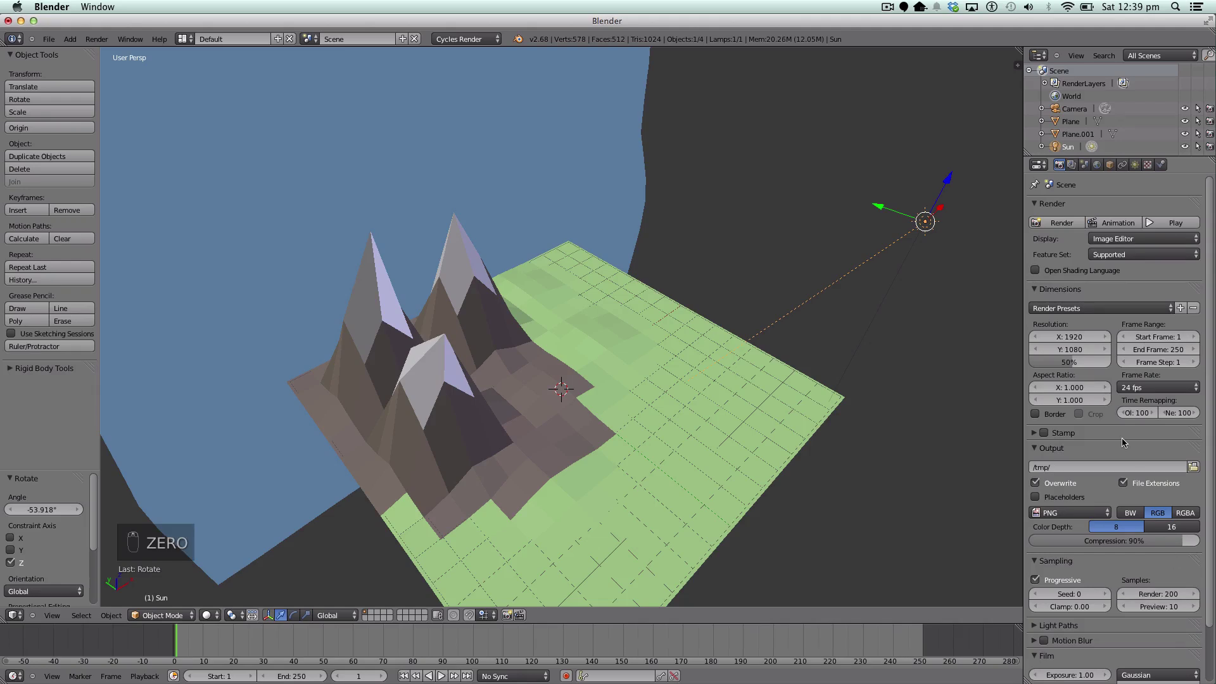
drag(1054, 361, 1146, 366)
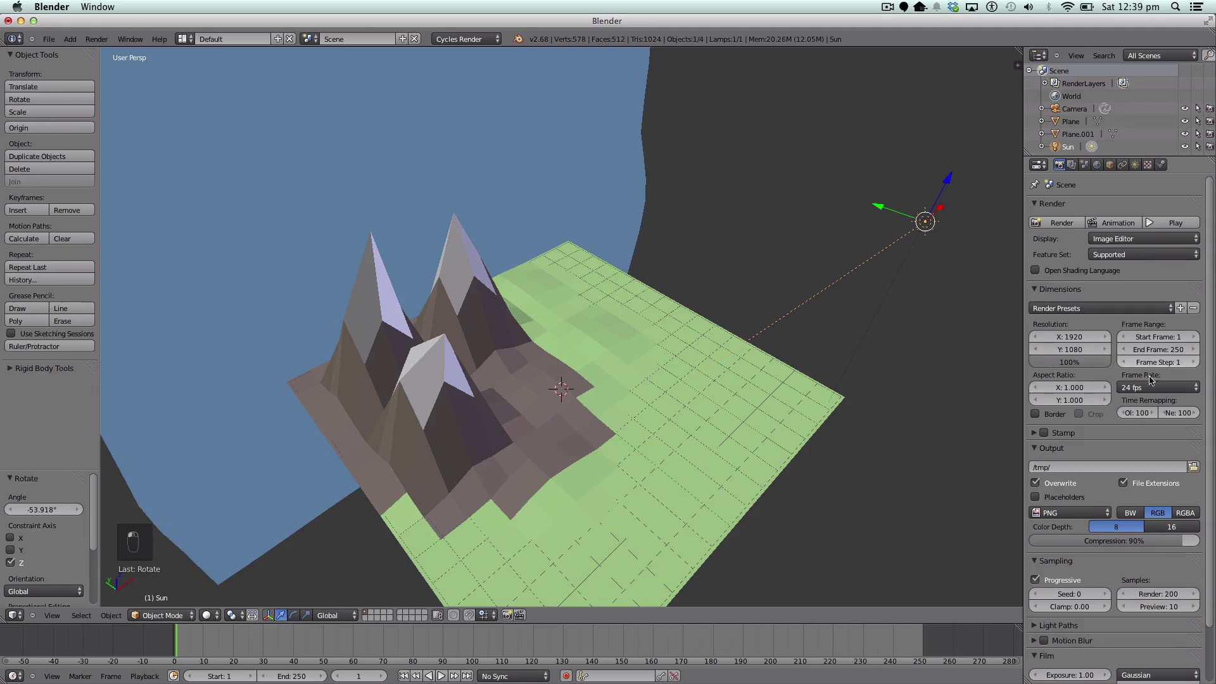
scroll(1140, 471, down, 3)
scroll(1140, 471, up, 3)
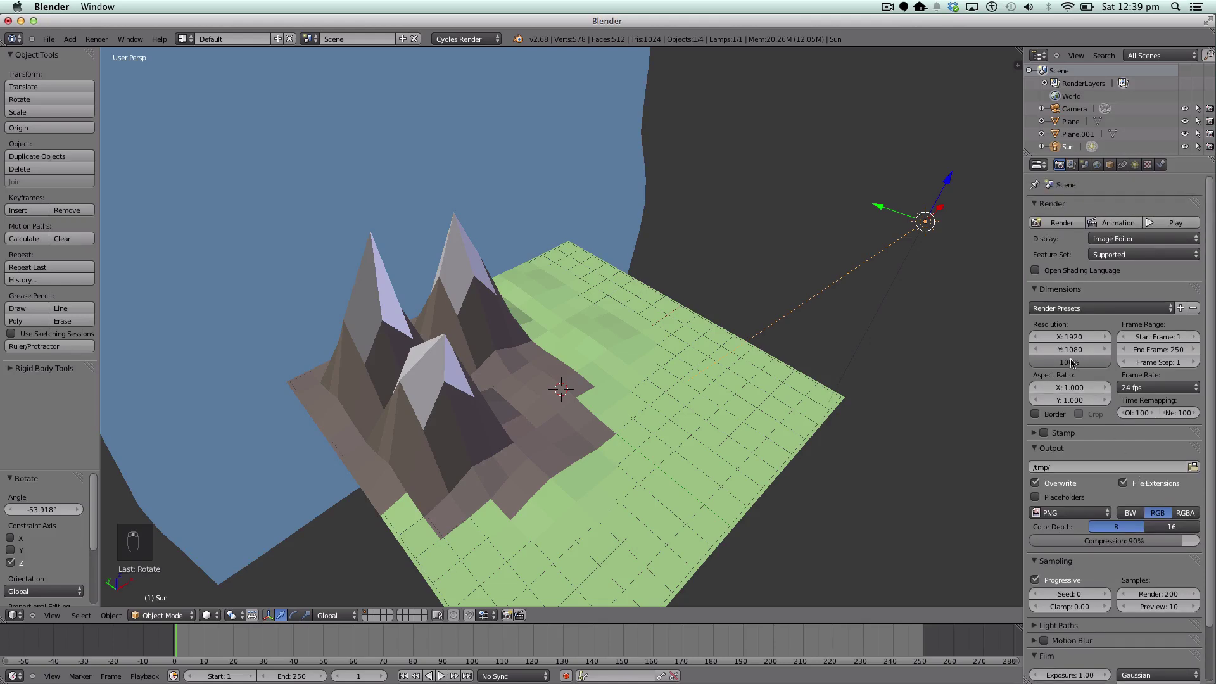
- Render the final image of the mountain landscape
click(1063, 224)
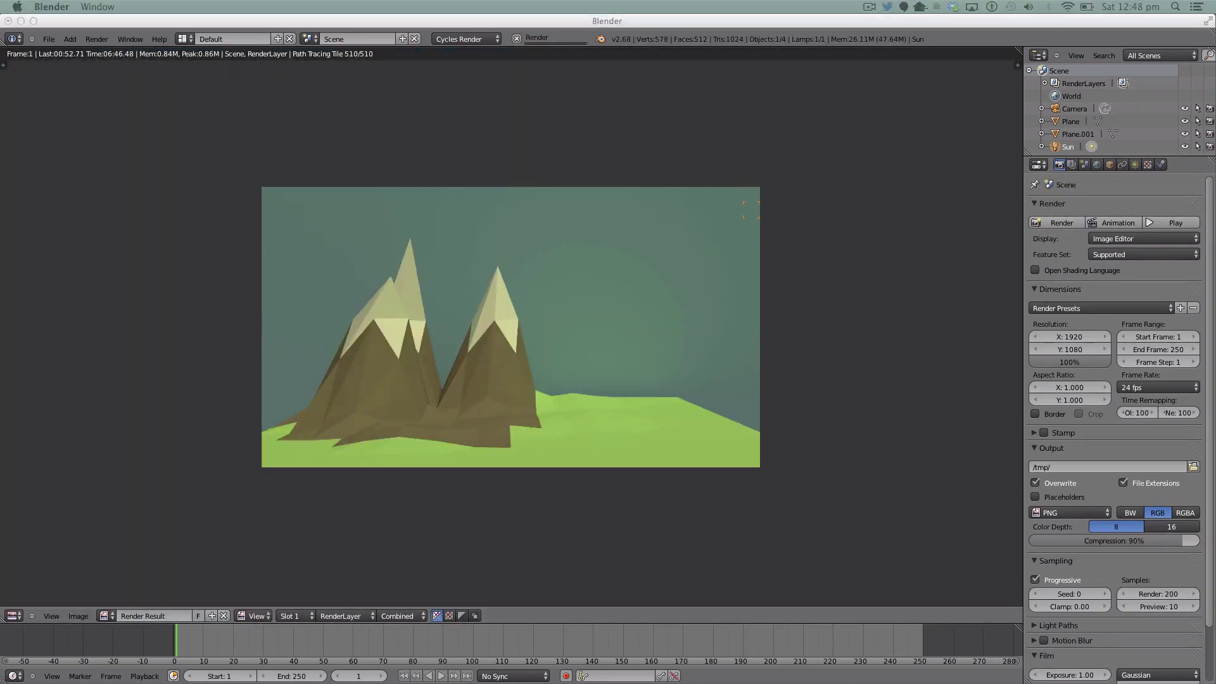
click(361, 24)
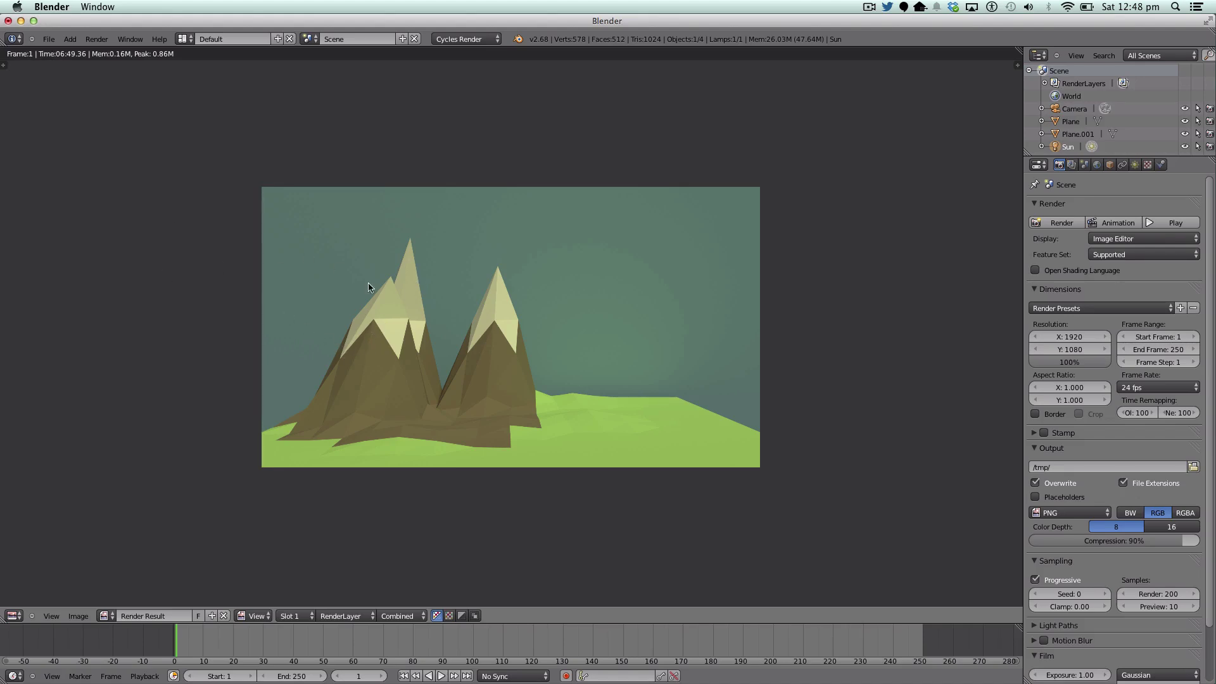
click(869, 7)
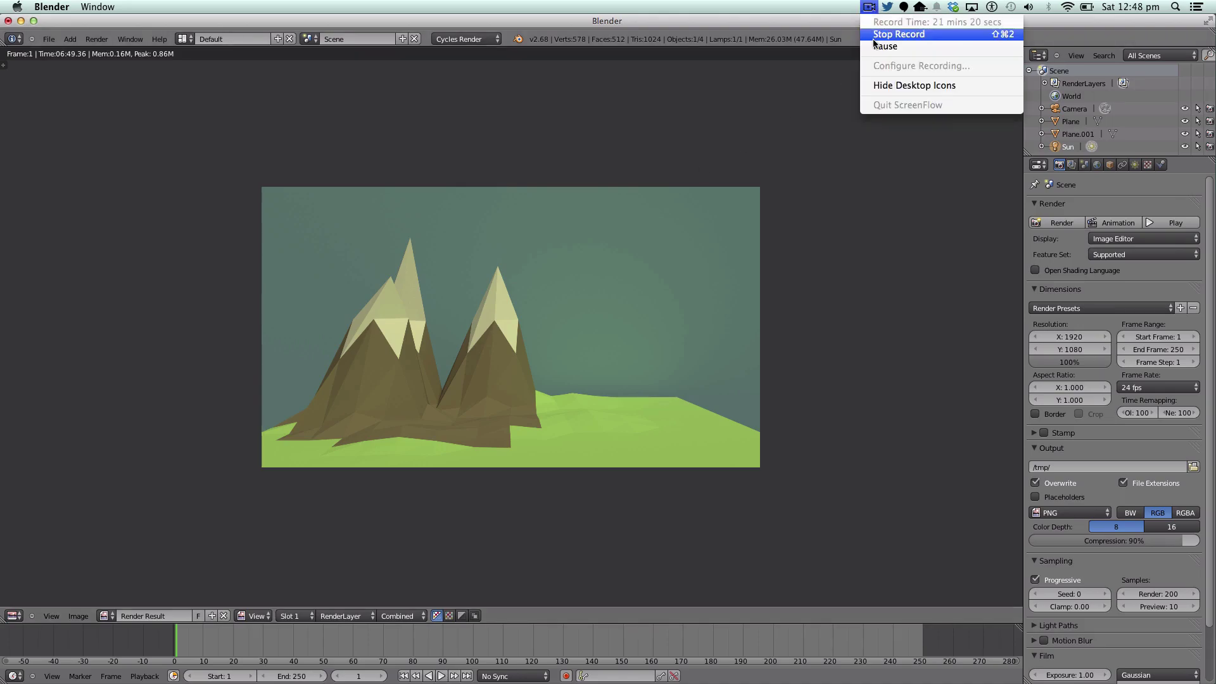